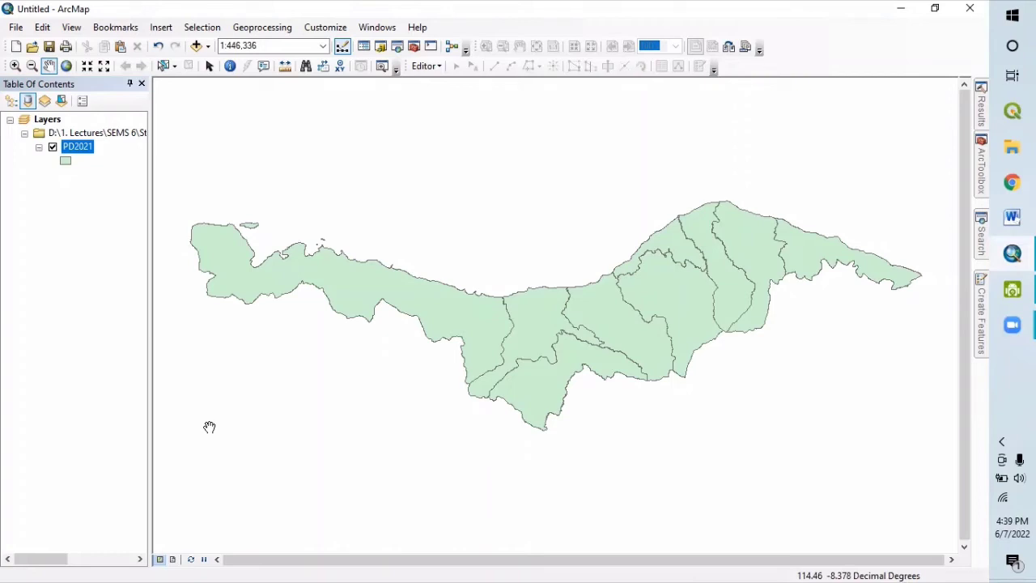
Review the PD2021 layer's attribute table, including its population, area and density fields, and close it.
left_click(85, 151)
right_click(87, 154)
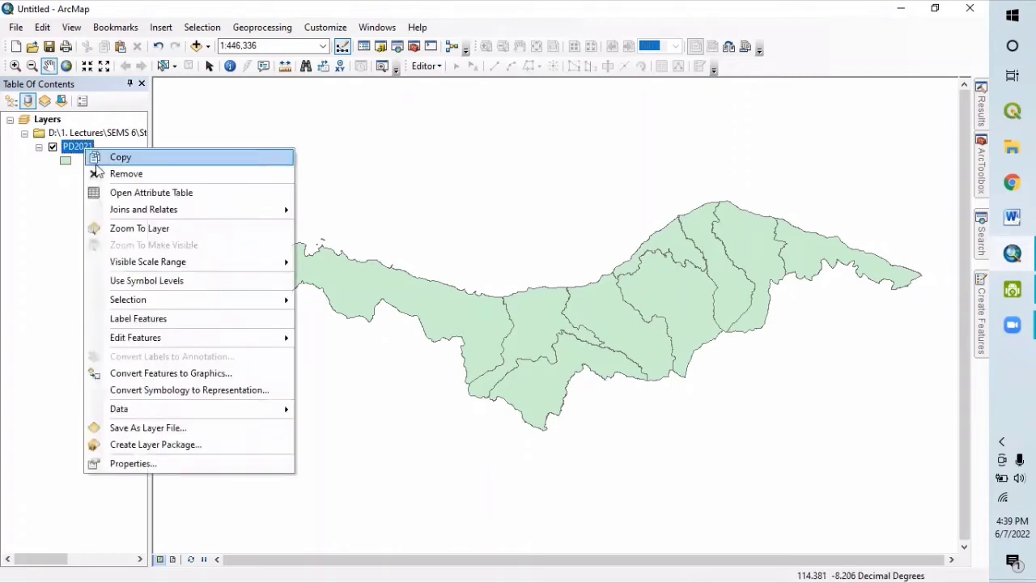
left_click(114, 193)
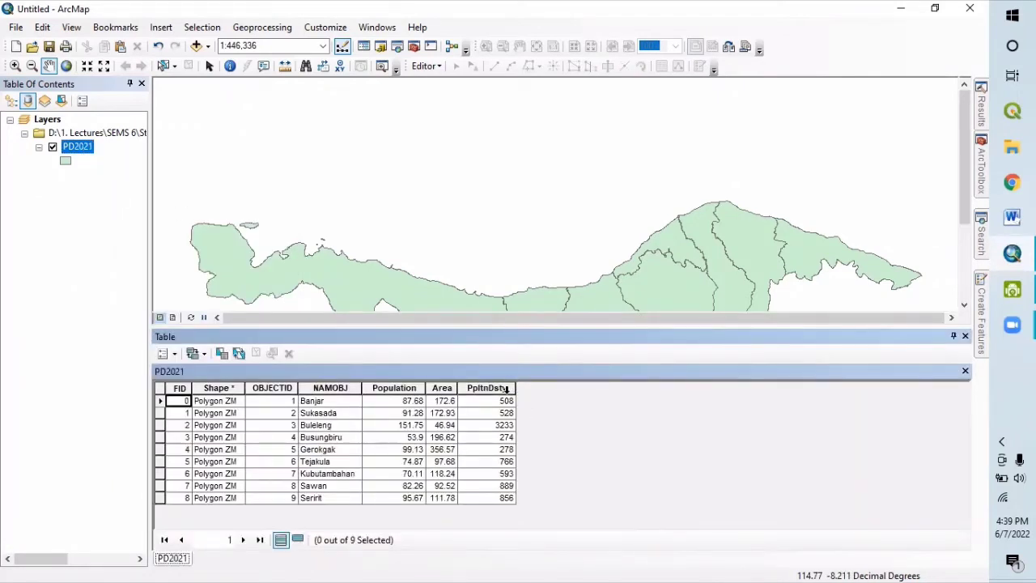
left_click(966, 337)
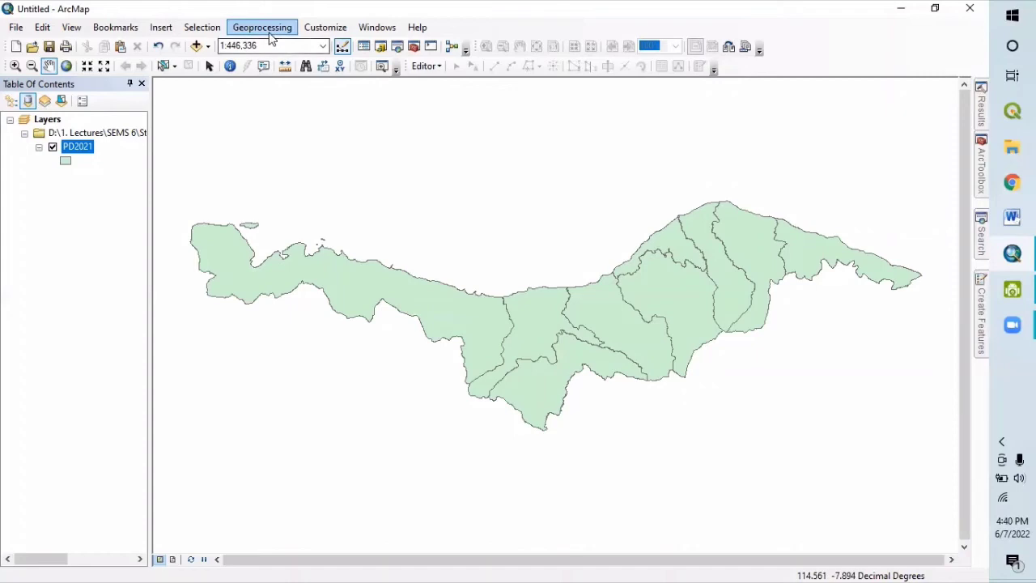
Disable background processing in the geoprocessing options.
left_click(195, 47)
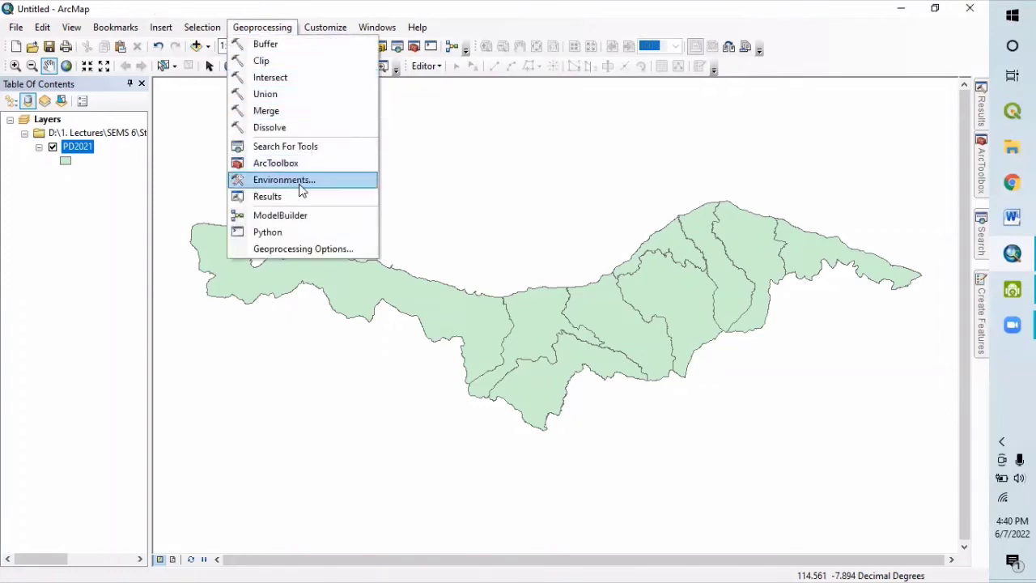
left_click(267, 249)
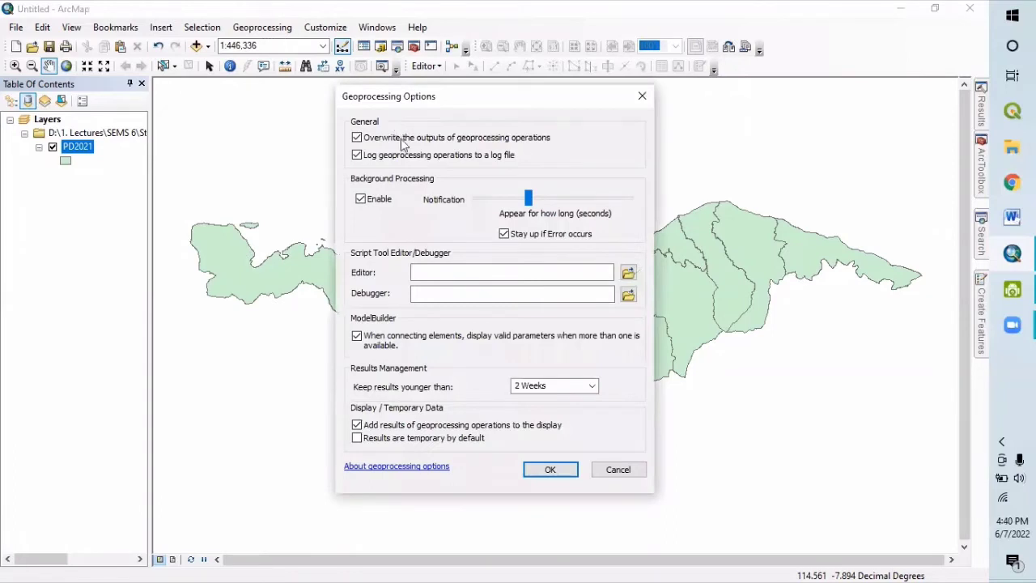
left_click(361, 200)
left_click(549, 470)
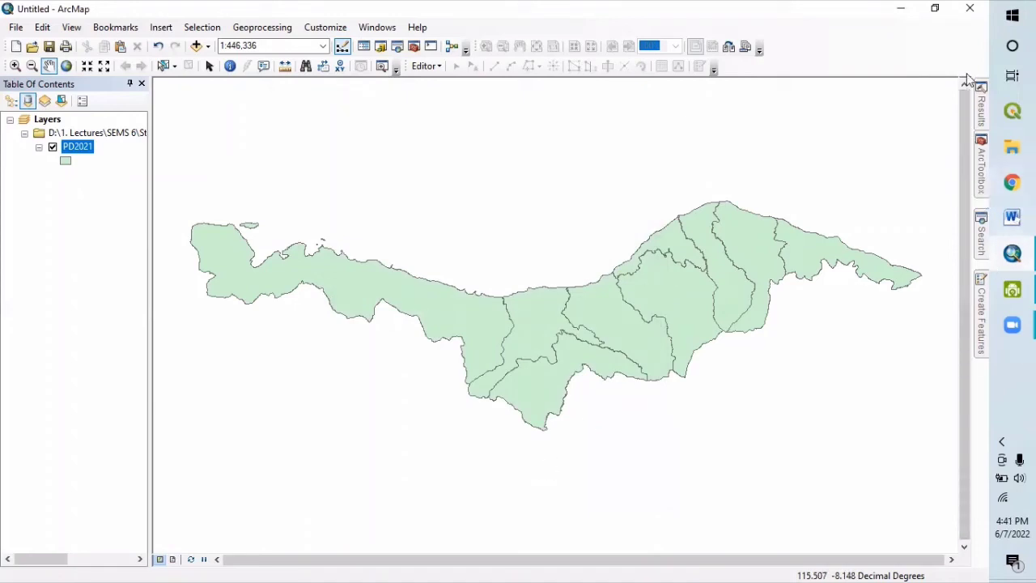
Open the Ordinary Least Squares tool from the Modeling Spatial Relationships toolset of Spatial Statistics.
left_click(414, 46)
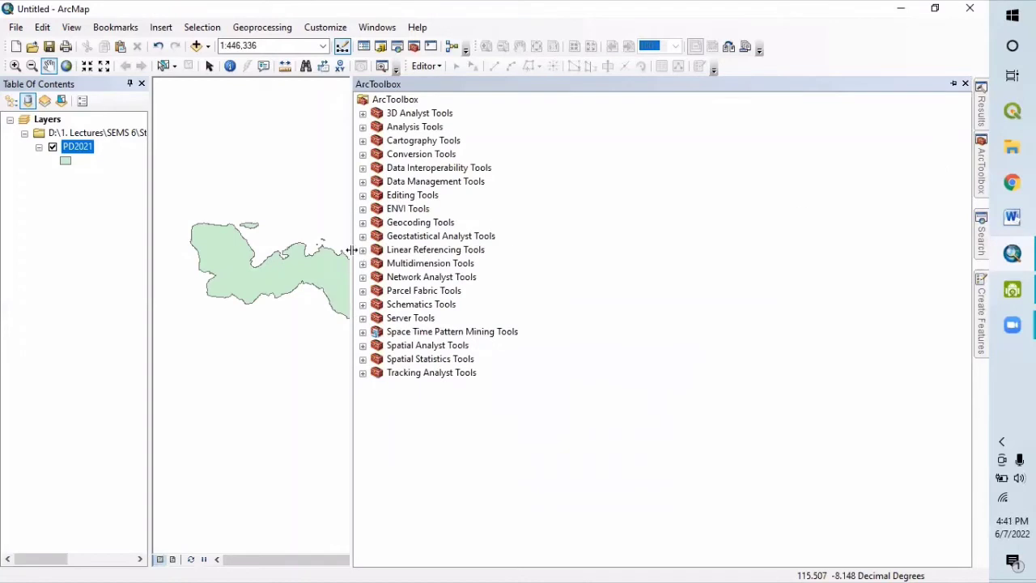
left_click_drag(353, 251, 768, 300)
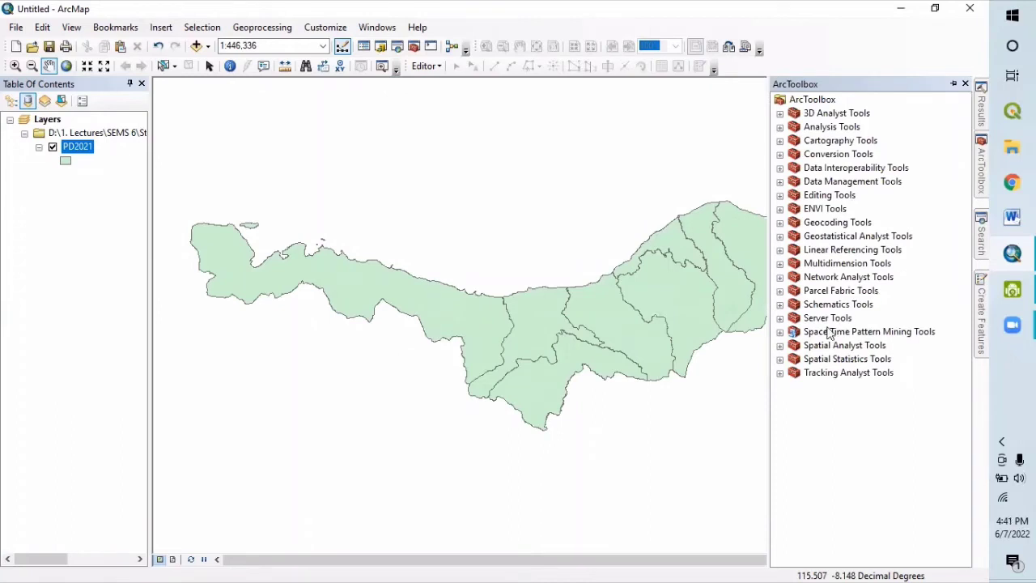
left_click(780, 359)
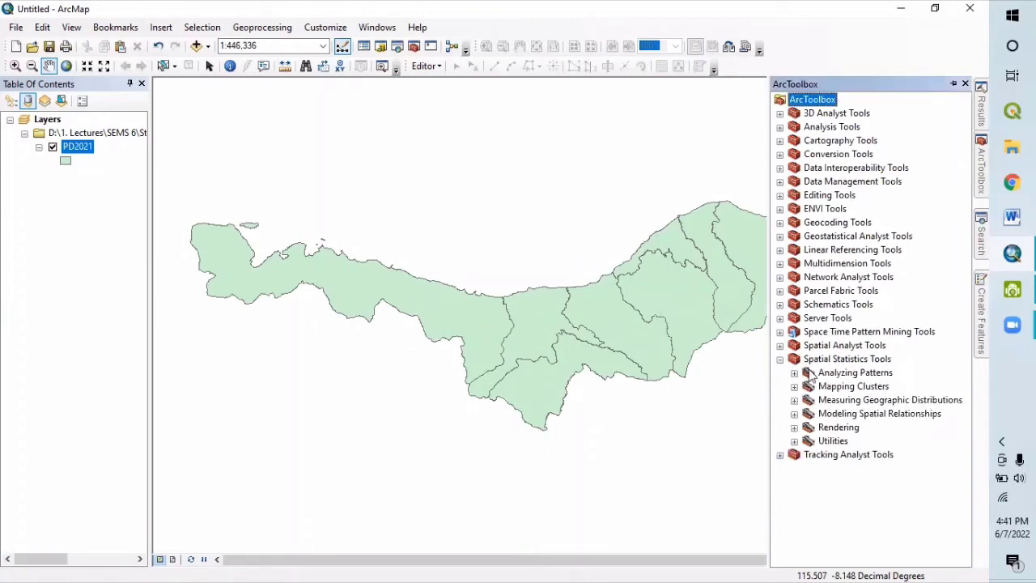
left_click(794, 414)
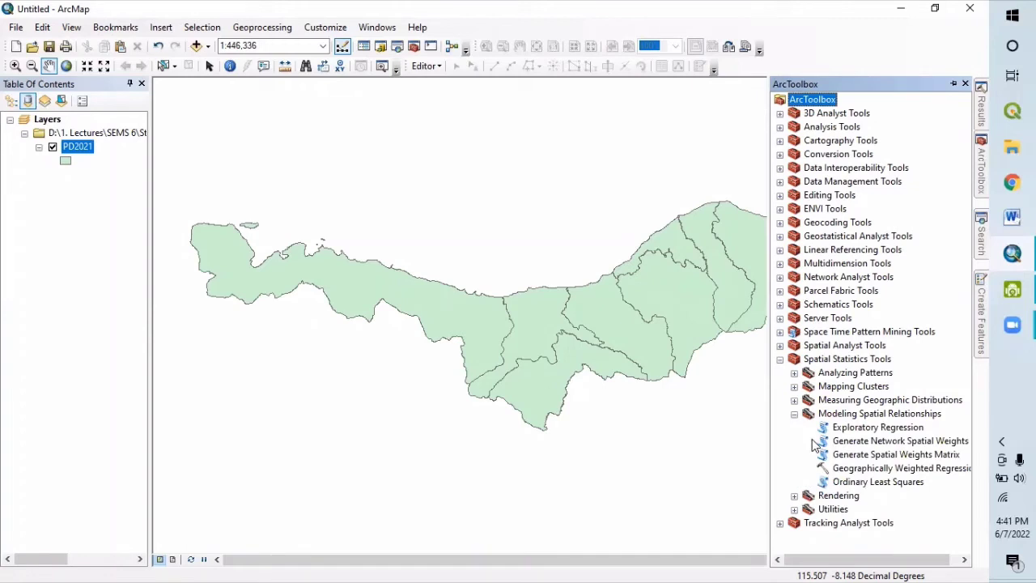
left_click(850, 483)
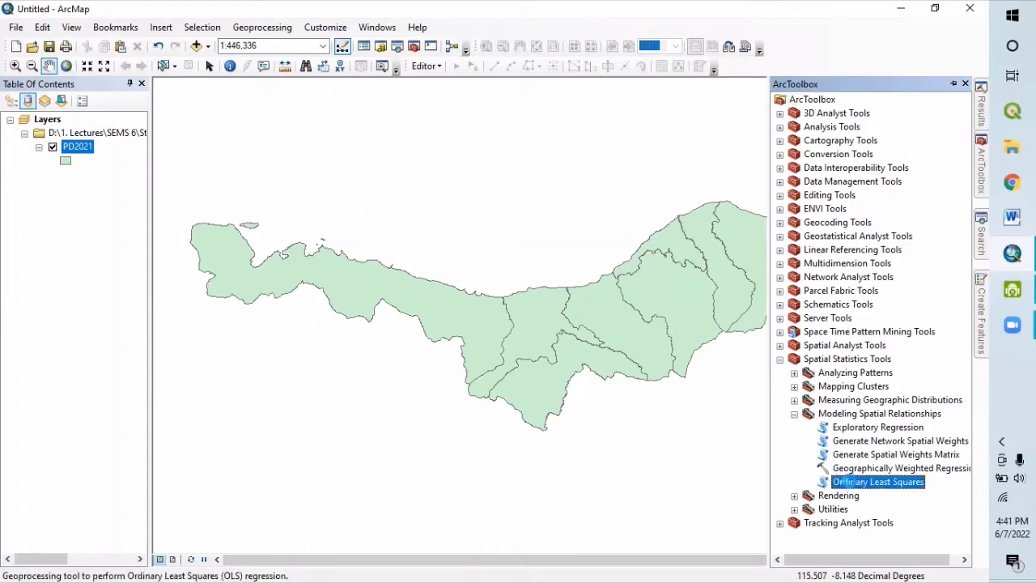
double_click(848, 481)
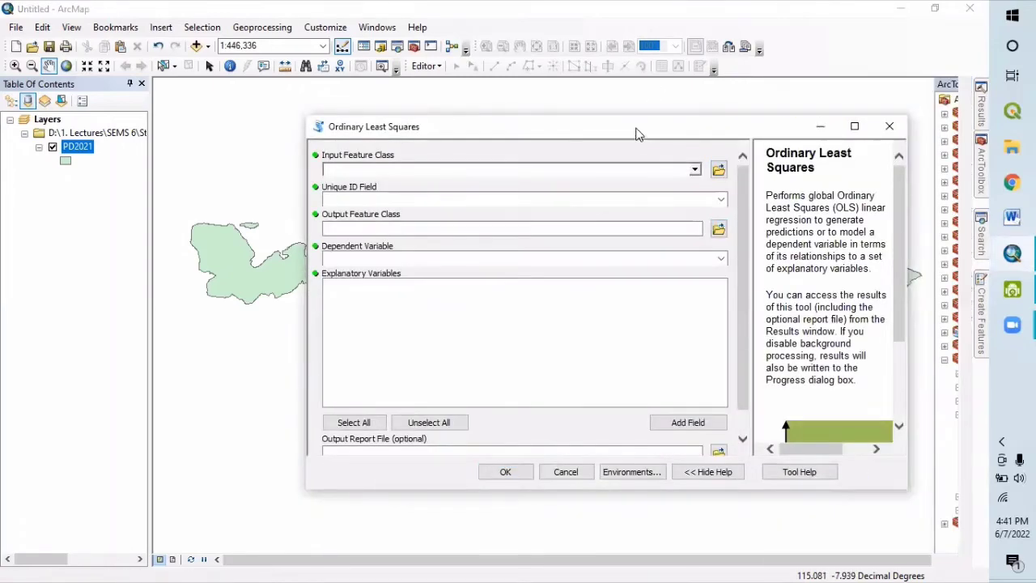
left_click_drag(636, 133, 555, 129)
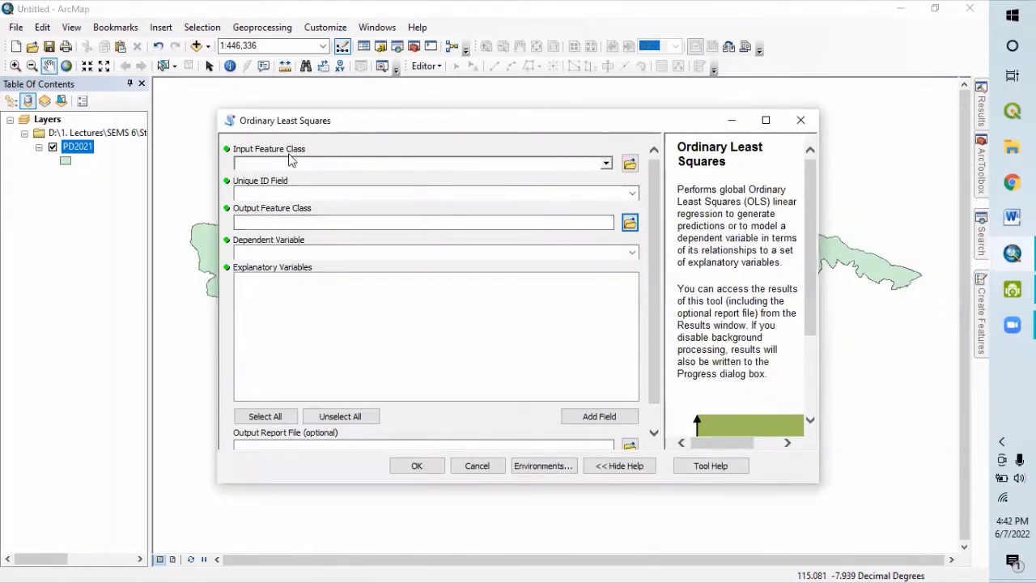
Set PD2021 as the regression's input feature class and OBJECTID as its unique ID field.
left_click(605, 165)
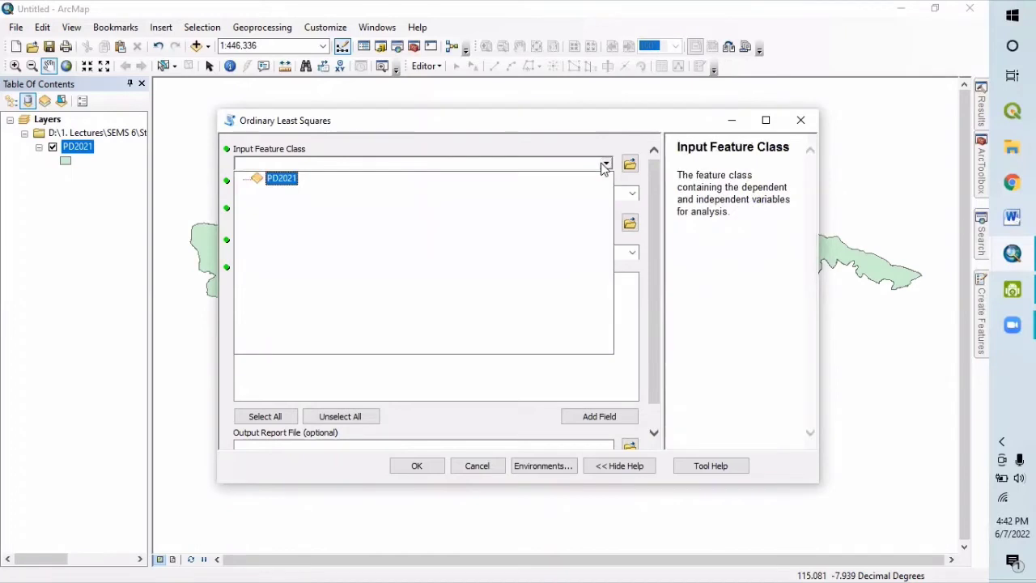
left_click(285, 182)
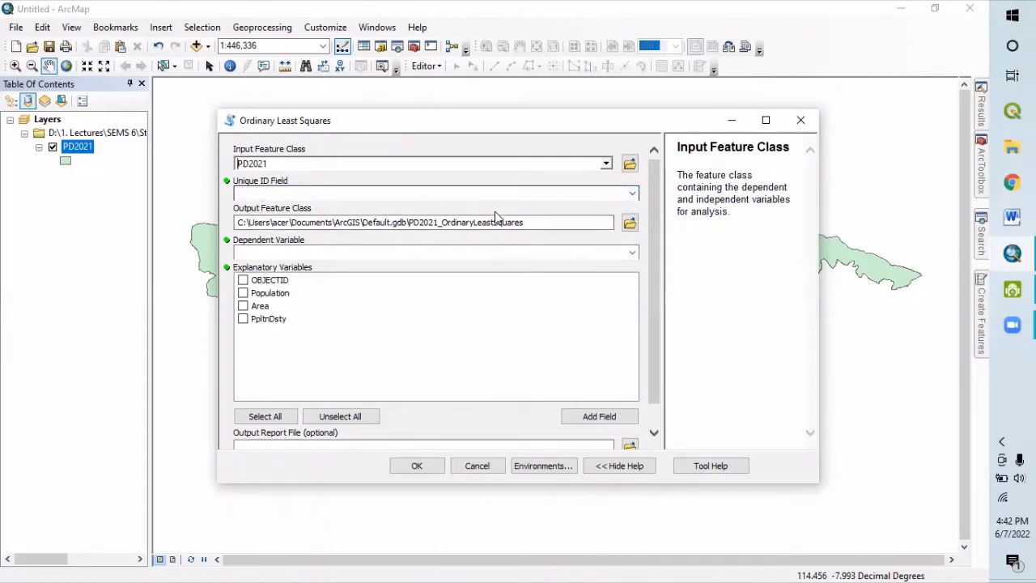
left_click(632, 194)
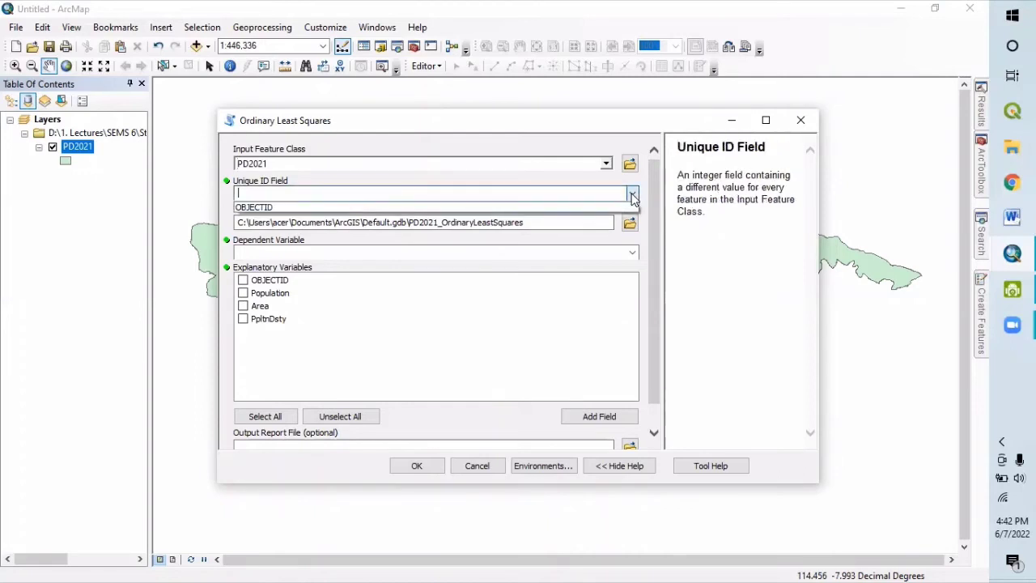
left_click(353, 207)
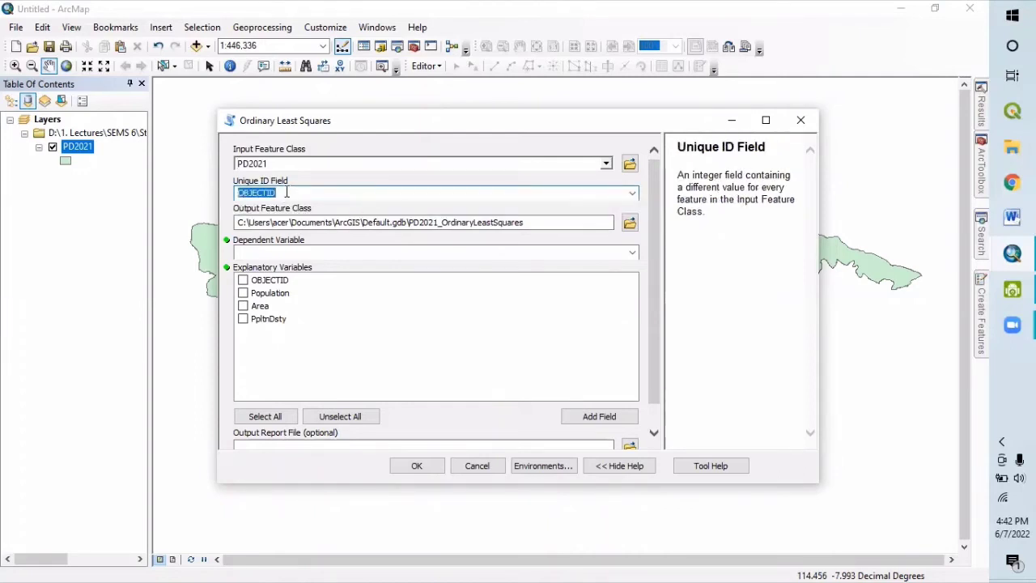
Run the regression with PpltnDsty as dependent variable and Population and Area as explanatory variables.
left_click(631, 251)
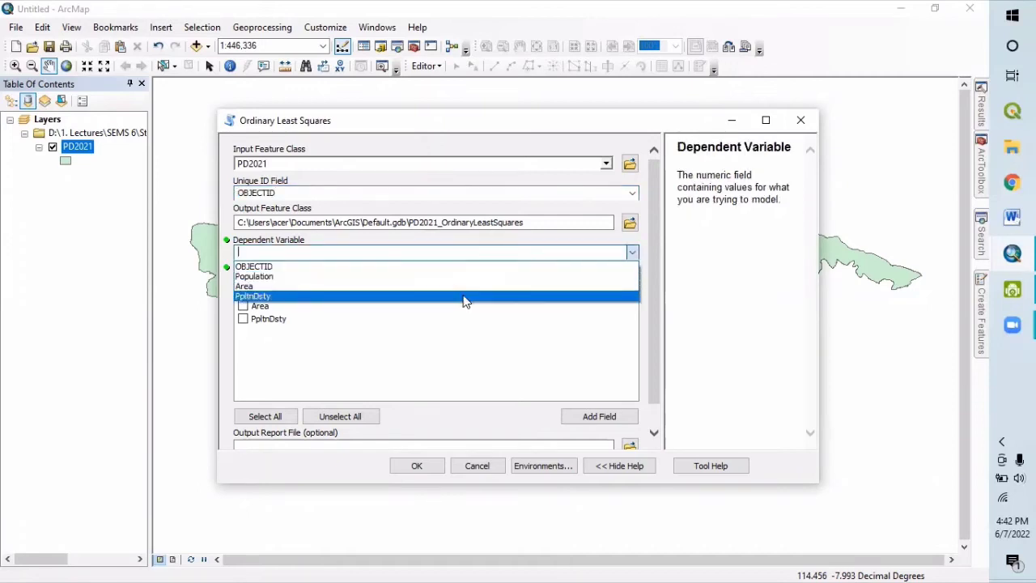
left_click(287, 298)
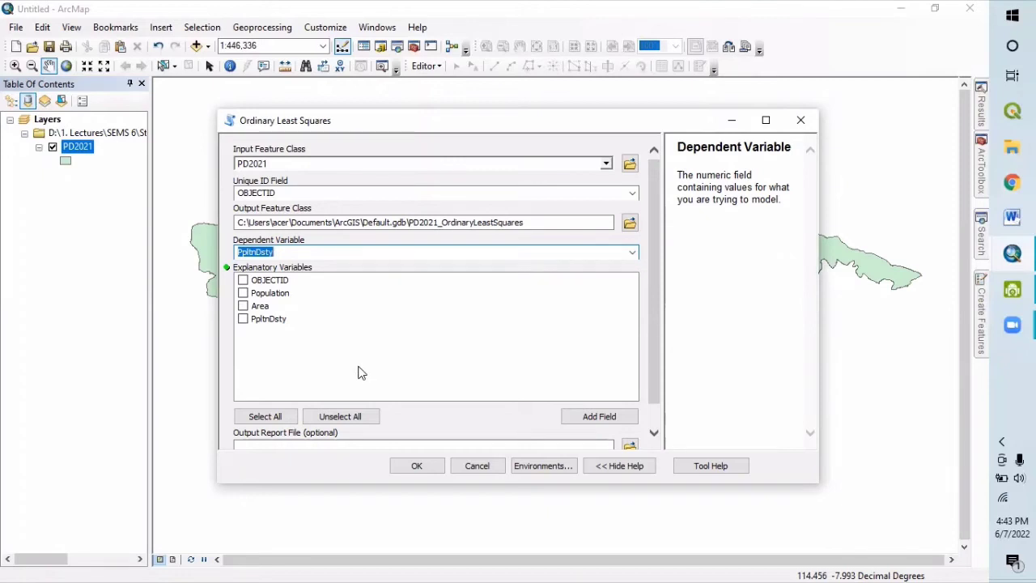
left_click(243, 294)
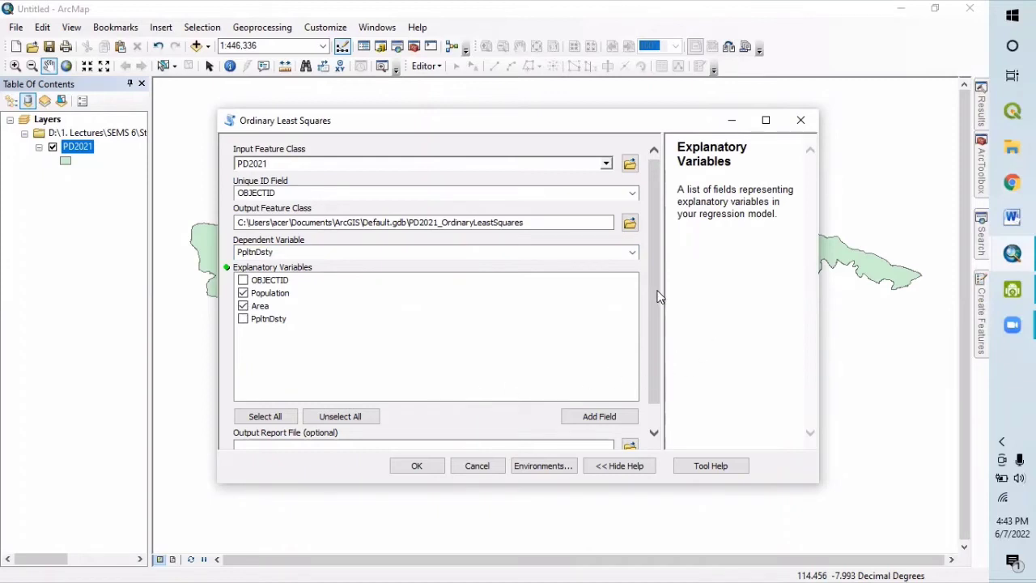
scroll(658, 296, "down", 1)
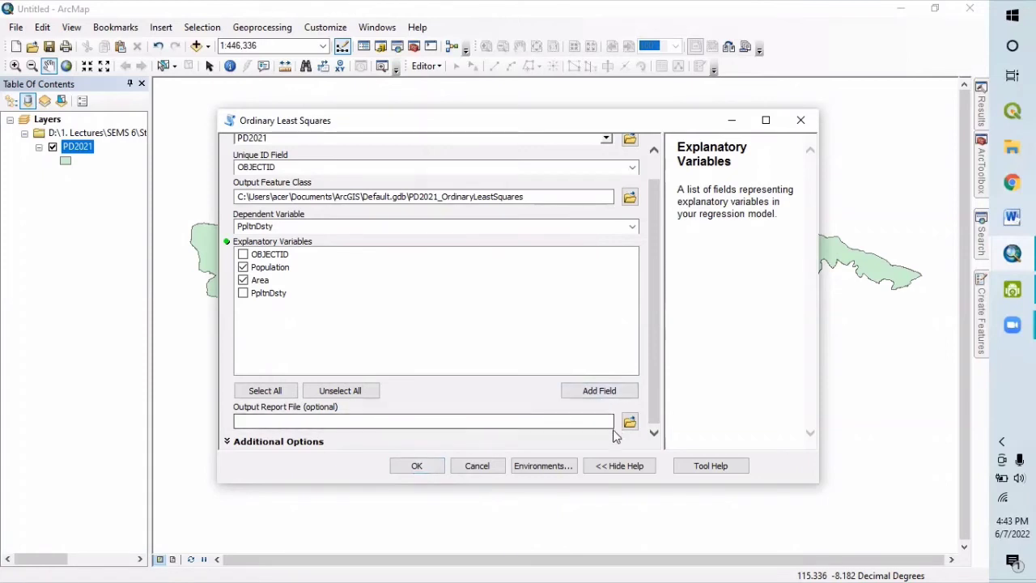
left_click(425, 465)
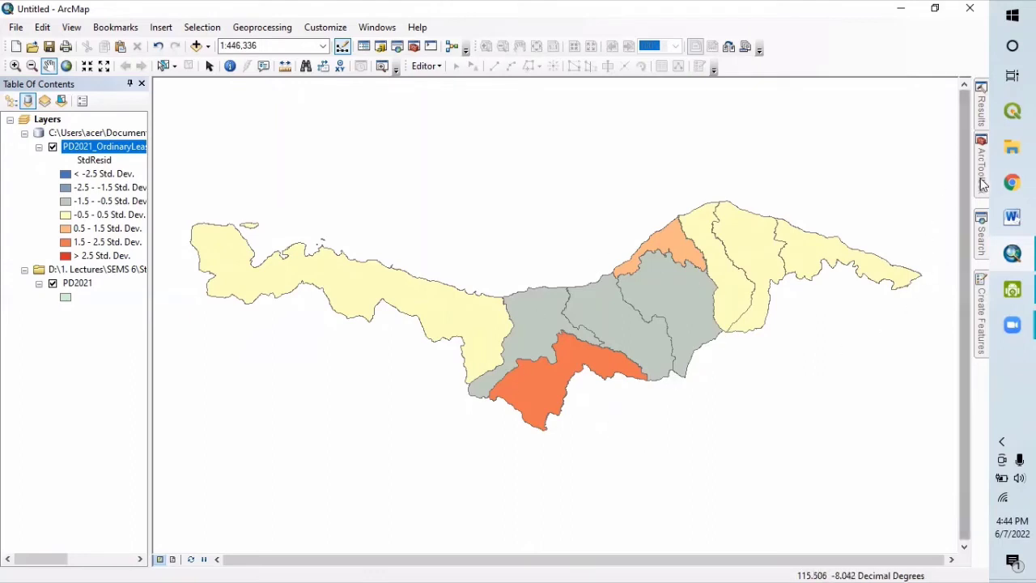
Reopen the Ordinary Least Squares tool with PD2021 as input feature class and OBJECTID as unique ID field.
mouse_move(980, 185)
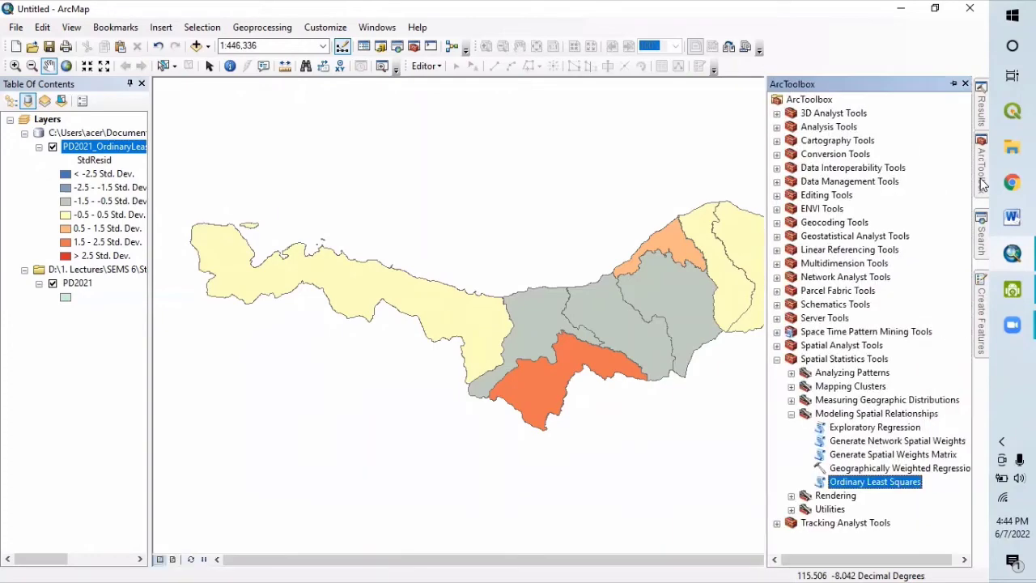
double_click(838, 484)
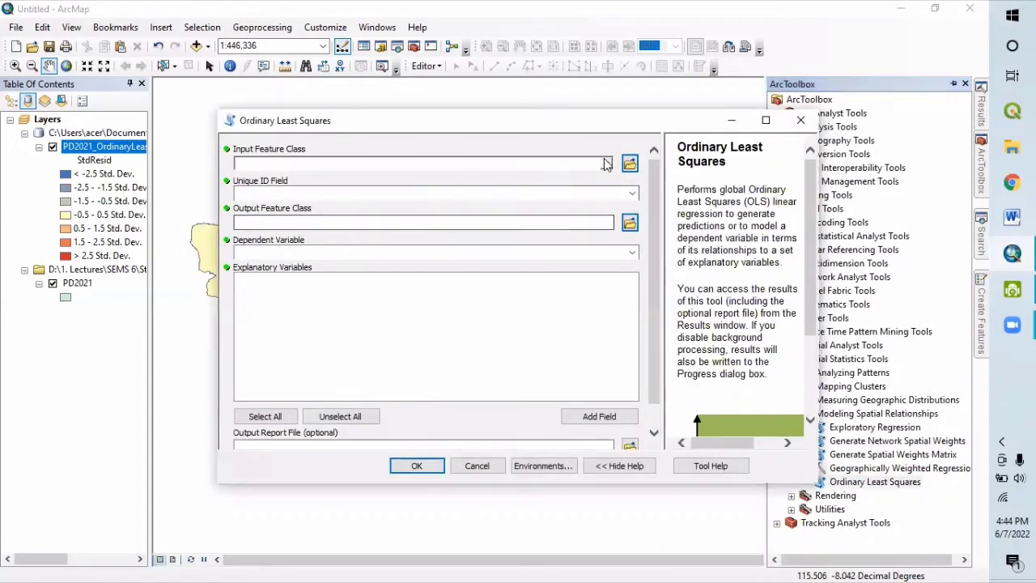
left_click(606, 163)
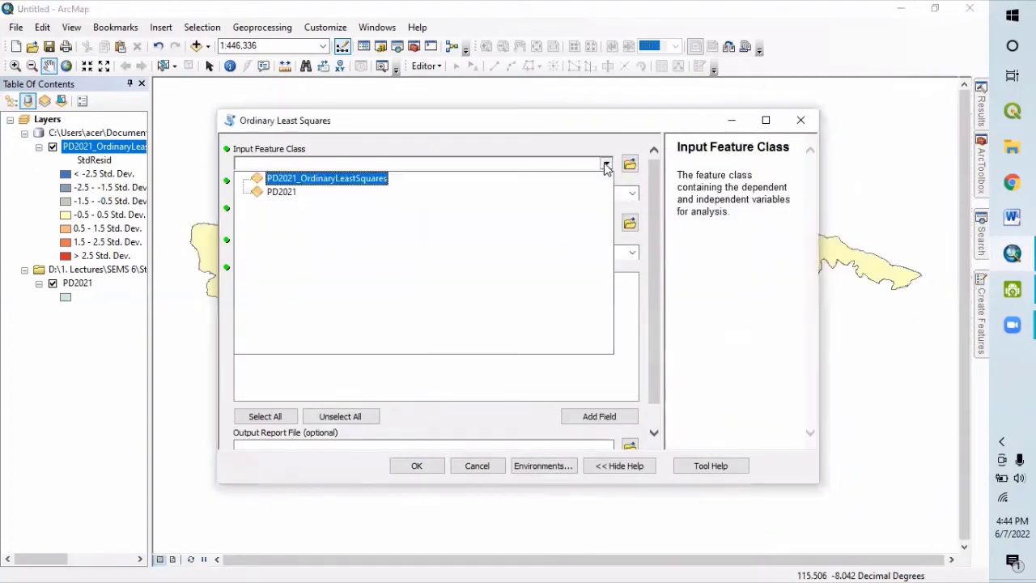
left_click(292, 193)
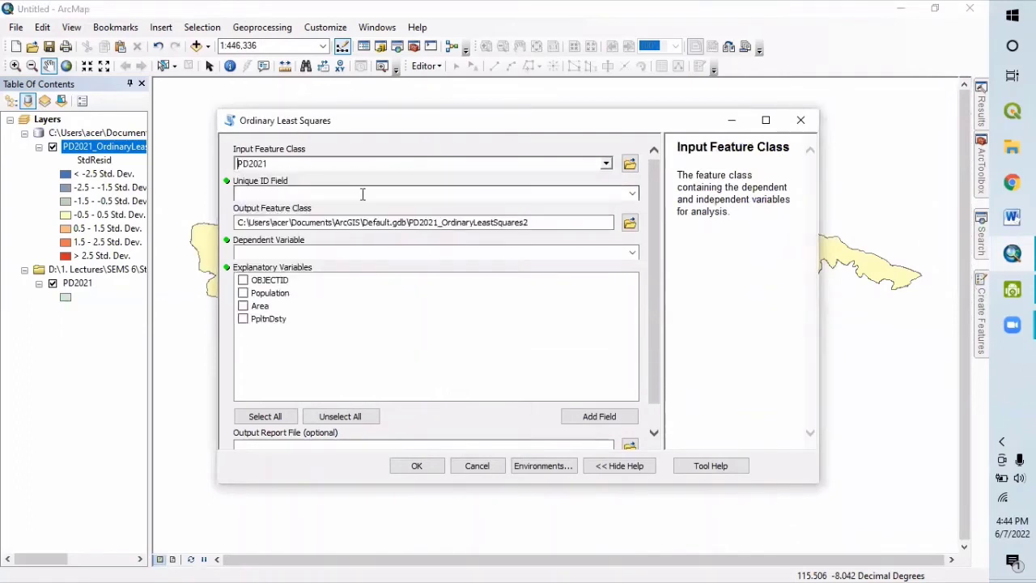
left_click(632, 194)
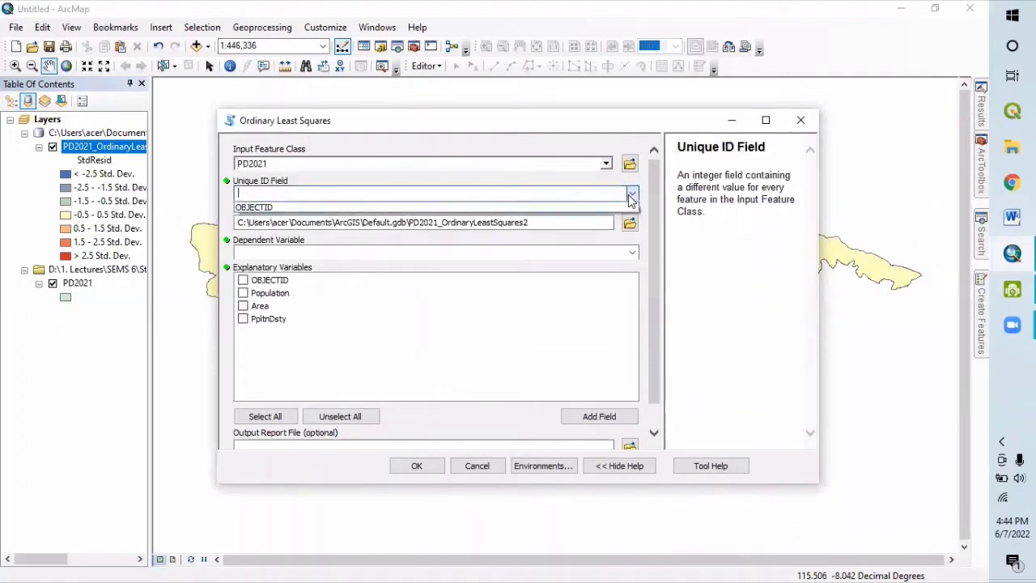
left_click(300, 207)
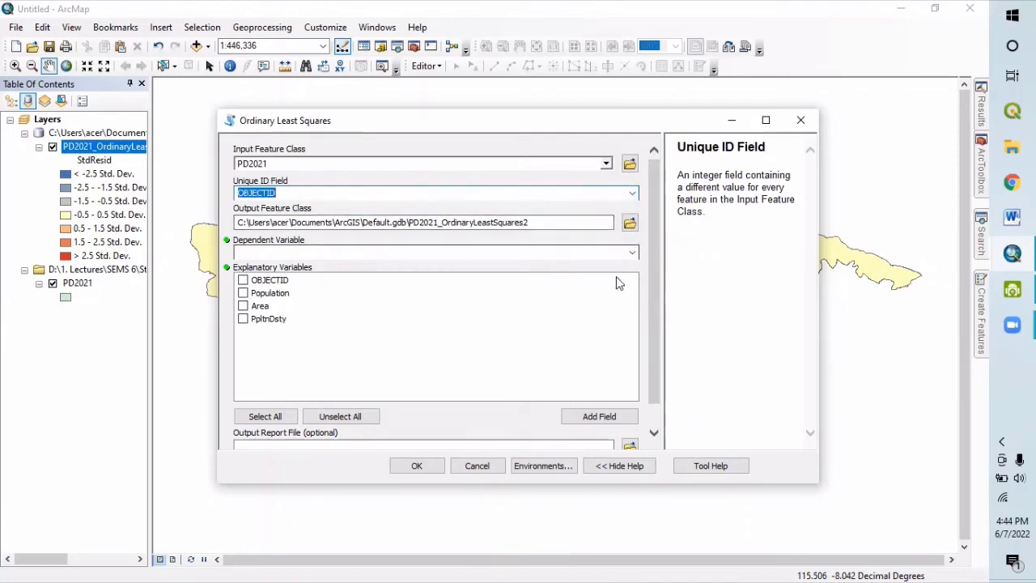
Choose PpltnDsty as the dependent variable and Population and Area as the explanatory variables for the second regression.
left_click(632, 253)
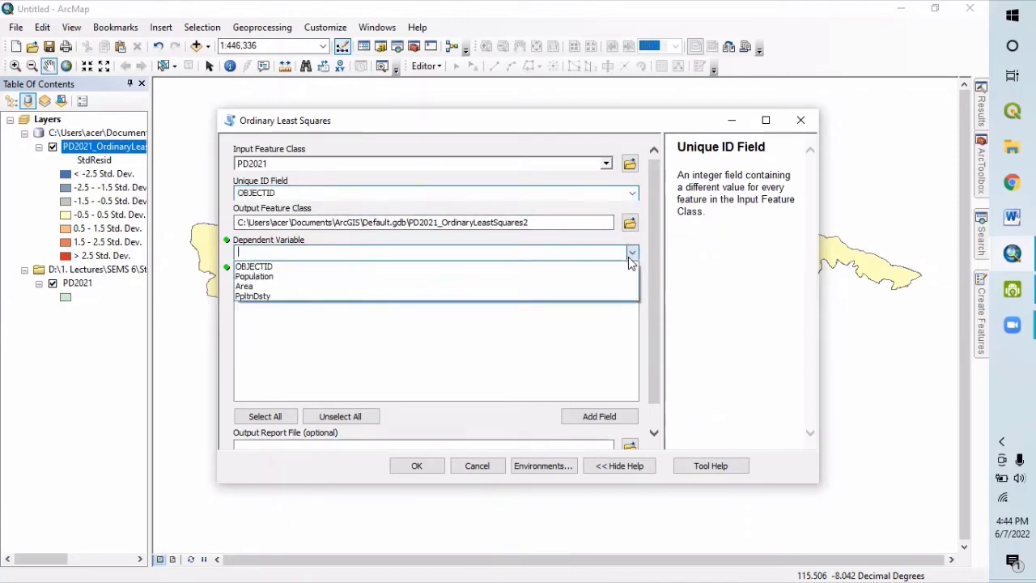
left_click(253, 296)
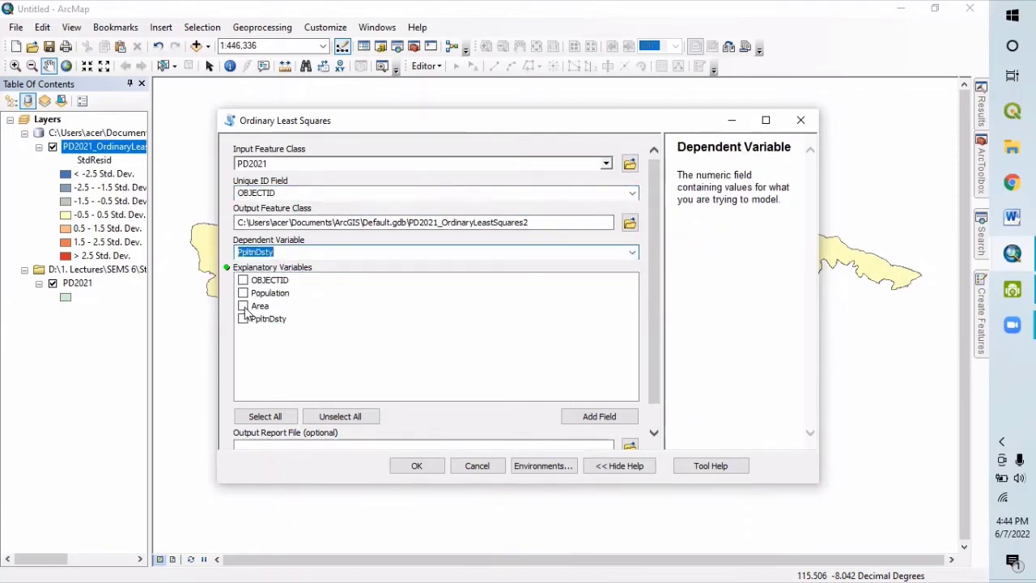
left_click(243, 292)
left_click(243, 305)
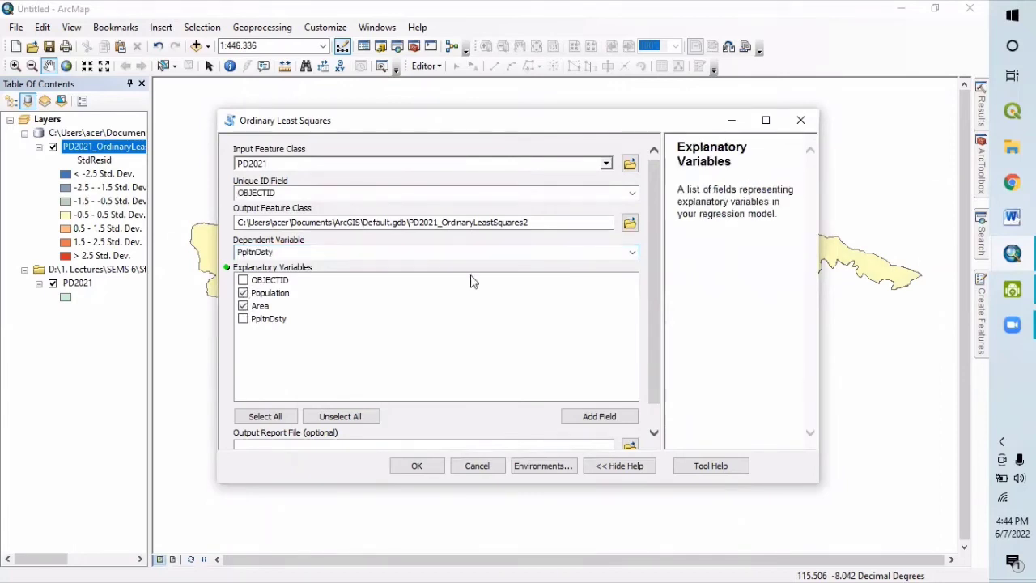
Set the output report file to ReportPD2021 in the Regresi Kepadatan Penduduk folder.
left_click_drag(652, 255, 658, 373)
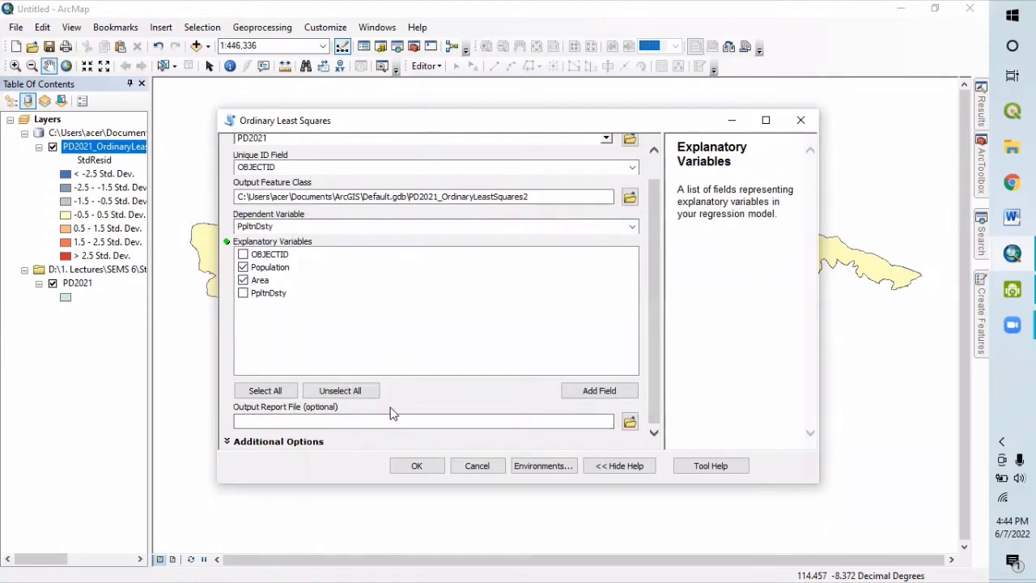
left_click(630, 423)
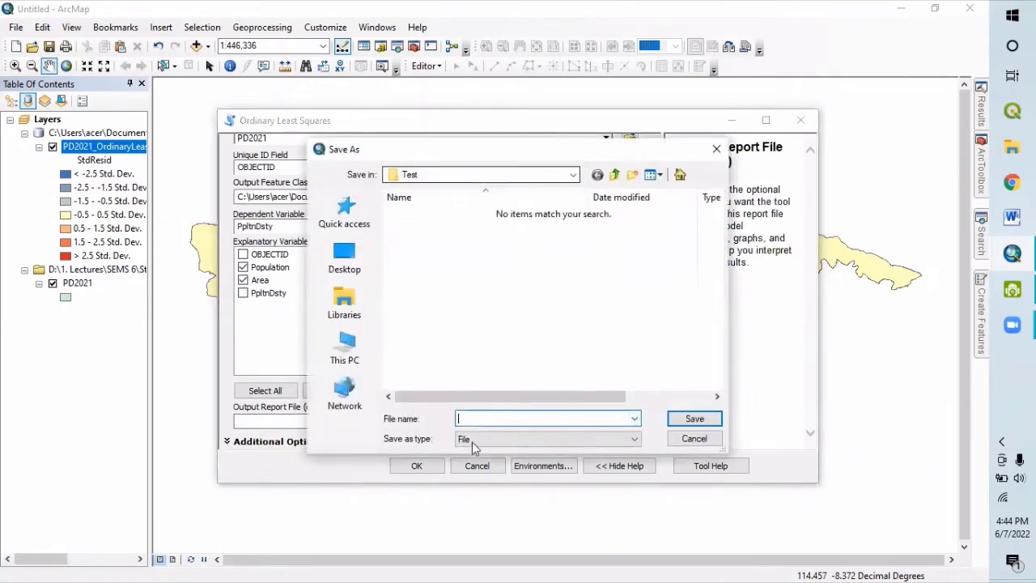
left_click(573, 175)
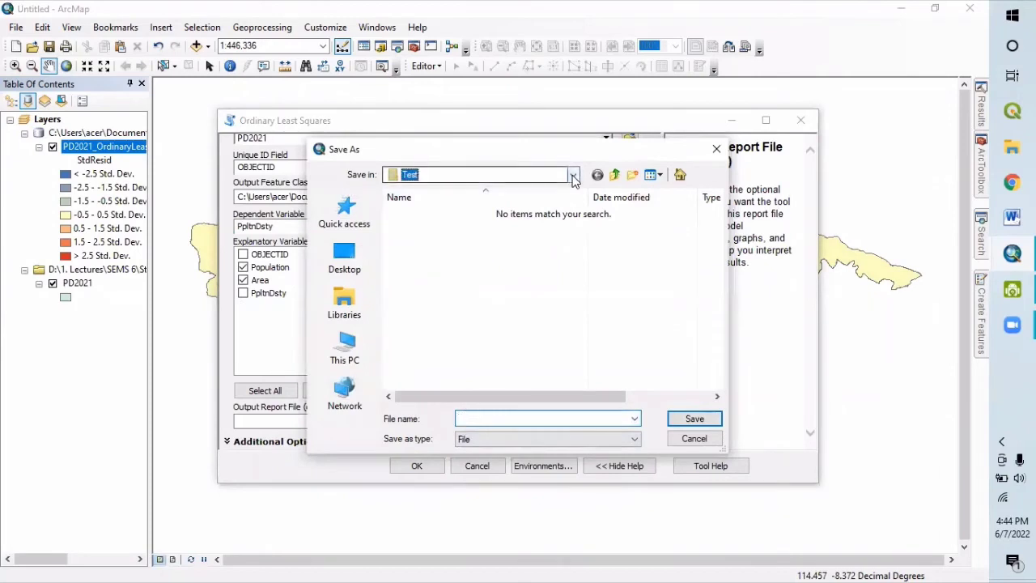
left_click(573, 174)
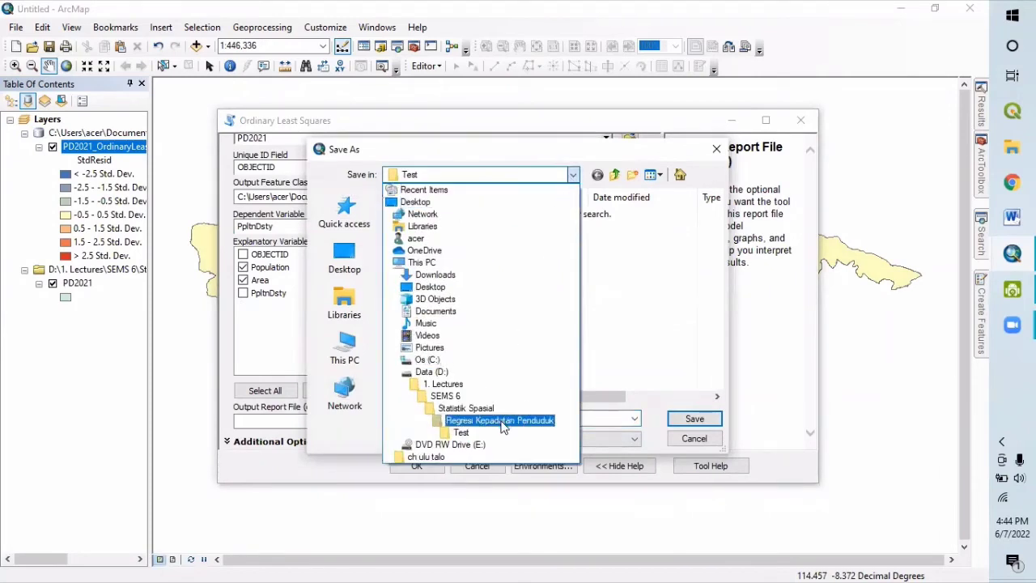
left_click(469, 420)
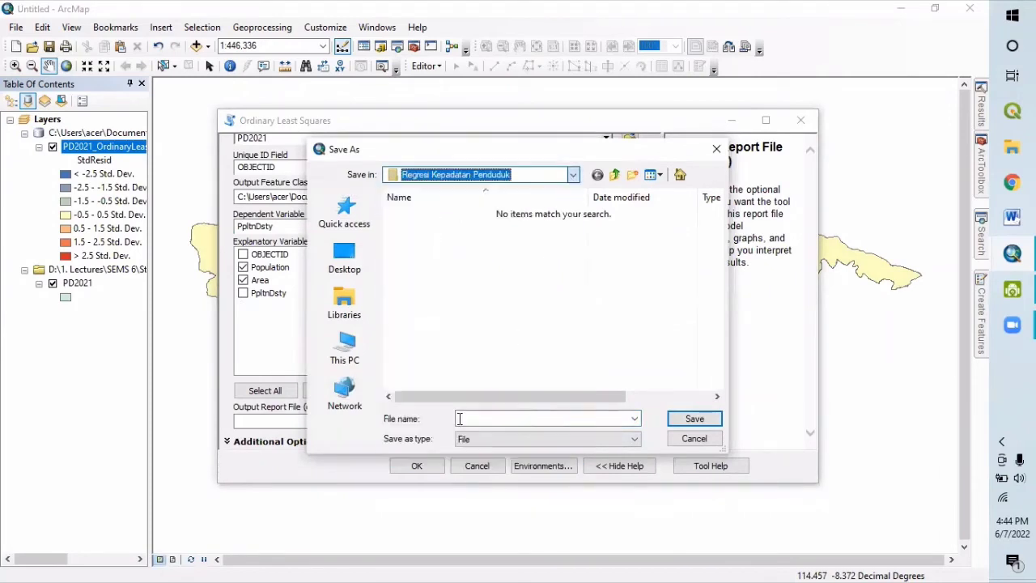
left_click(473, 416)
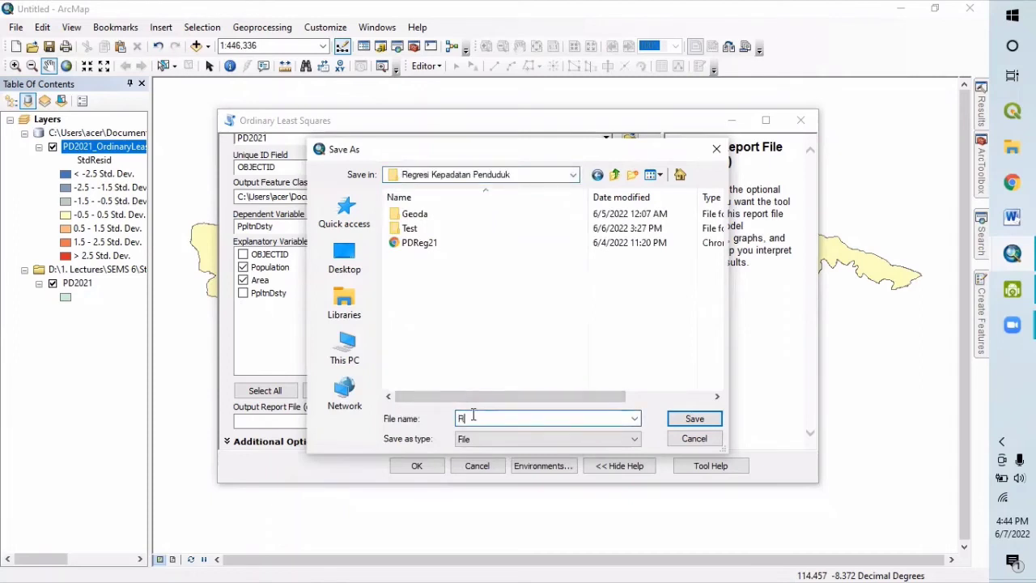
type("ReportPD2021")
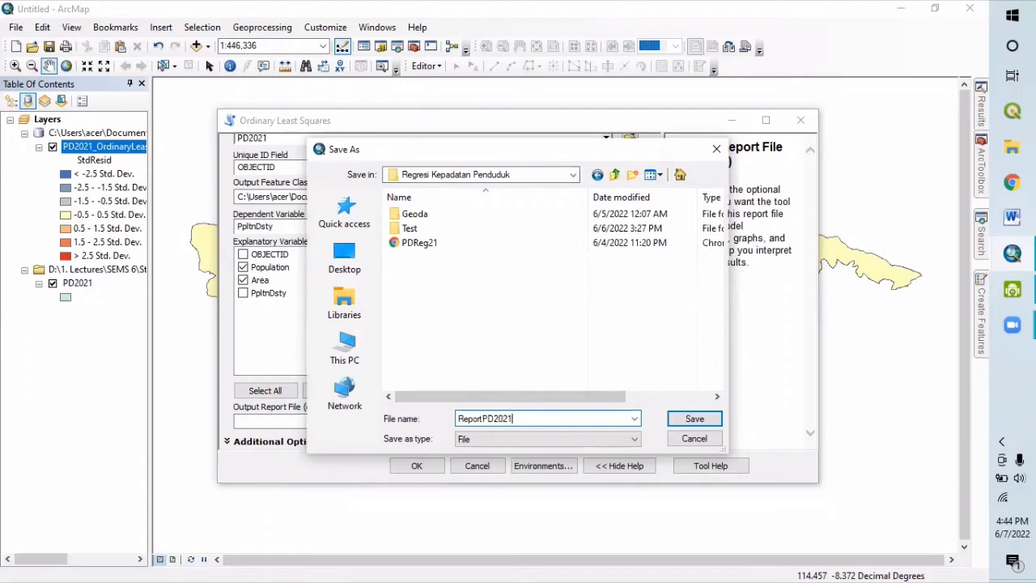
left_click(692, 418)
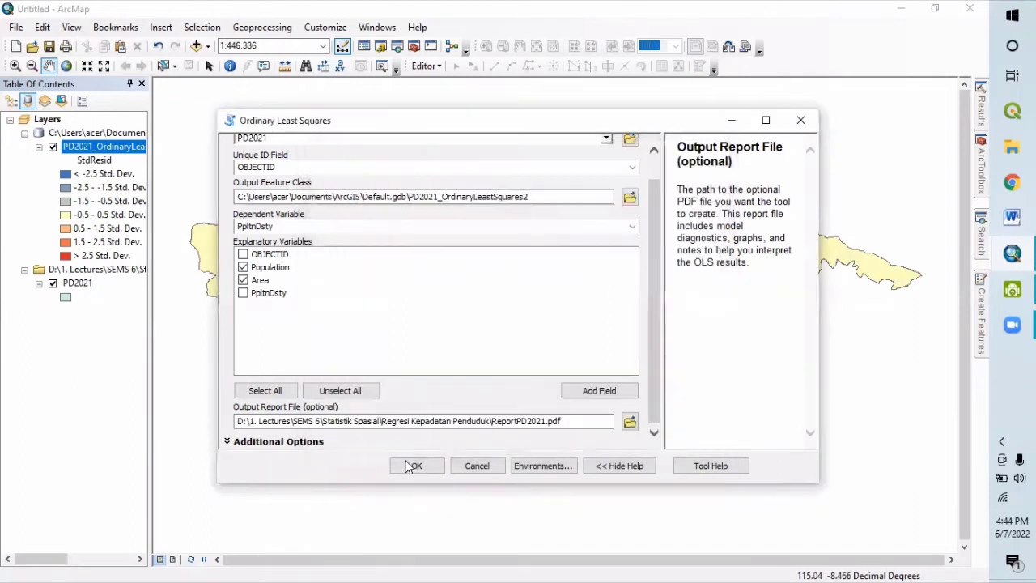
Run the second regression and remove the earlier Ordinary Least Squares result layer from the map.
left_click(417, 469)
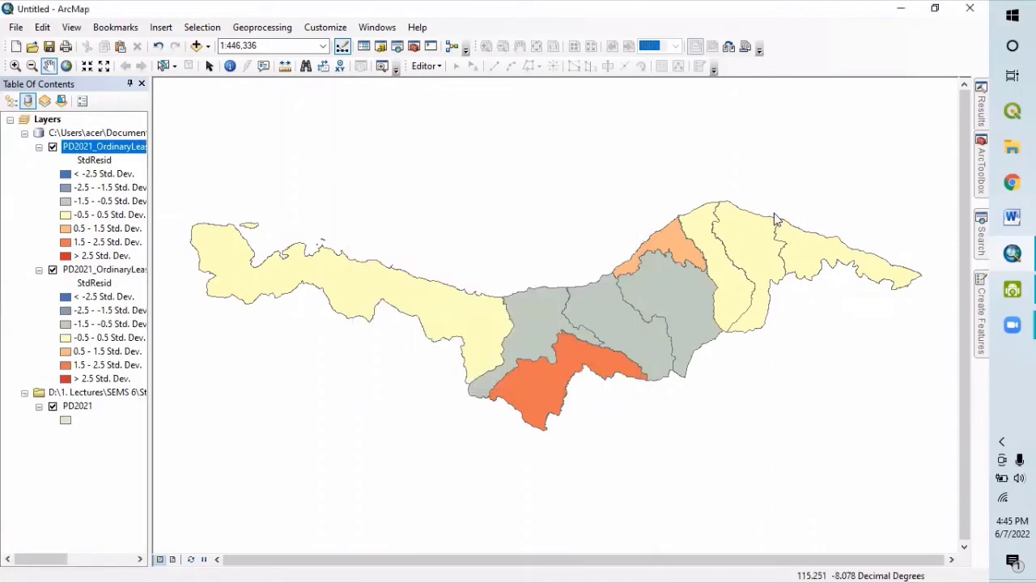
right_click(139, 273)
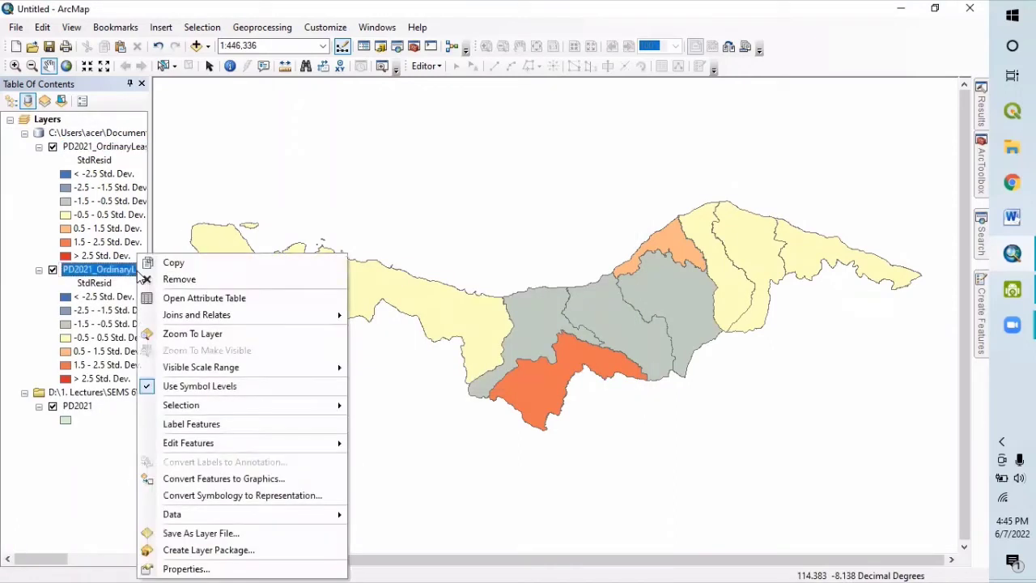
left_click(168, 279)
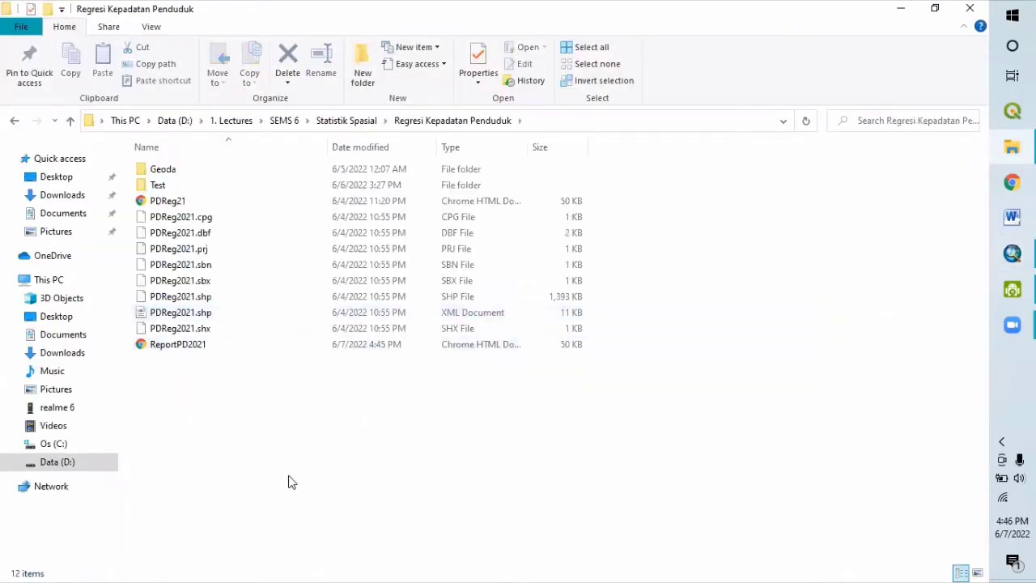
Switch to File Explorer, open the ReportPD2021 report from the Regresi Kepadatan Penduduk folder and enlarge its window.
left_click(220, 351)
double_click(223, 353)
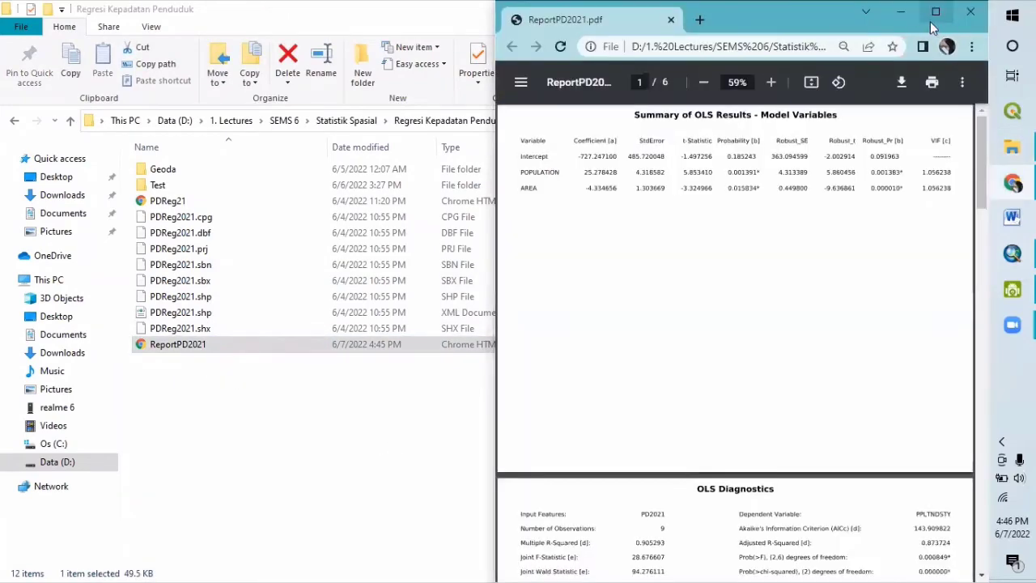
left_click(931, 18)
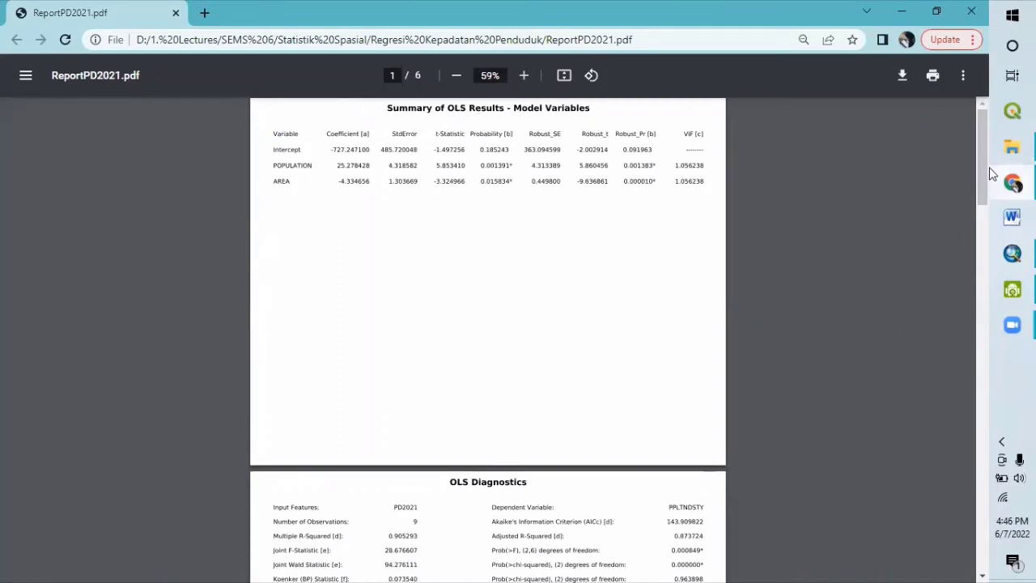
Examine the report's OLS diagnostics, variable distributions, residual histogram, residual vs. predicted plot and Ordinary Least Squares parameters.
left_click_drag(982, 169, 986, 256)
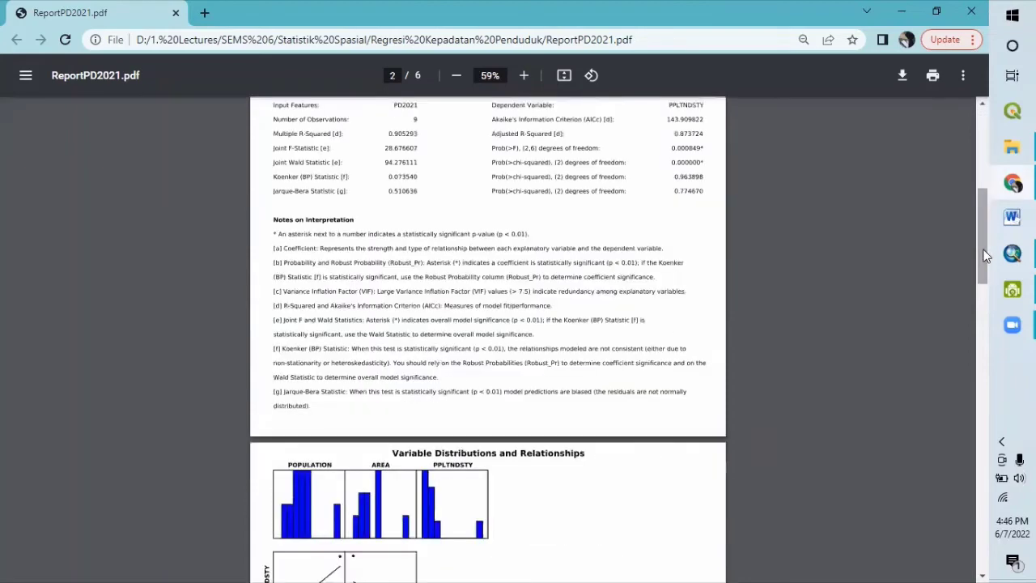
left_click(983, 573)
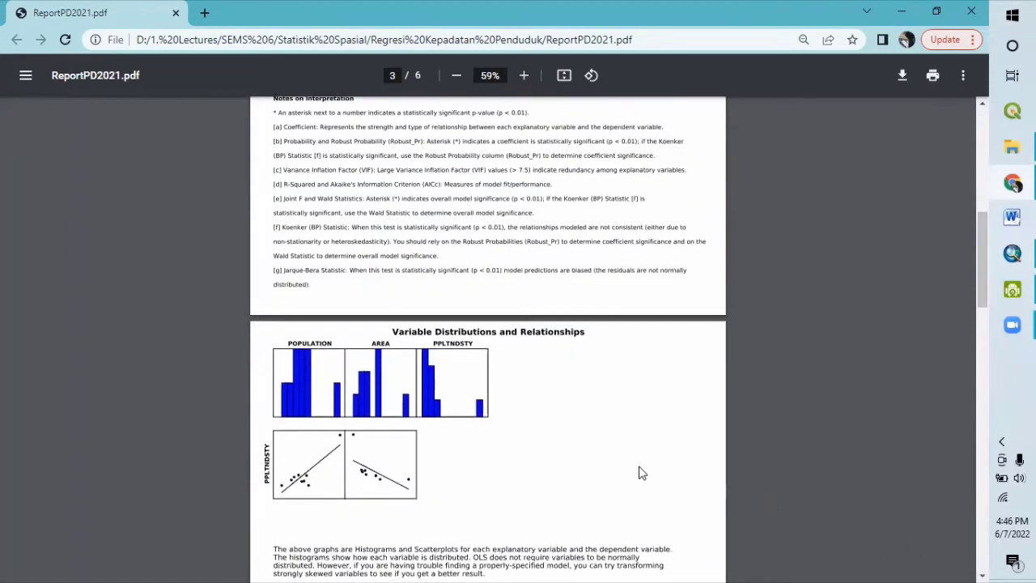
left_click(981, 572)
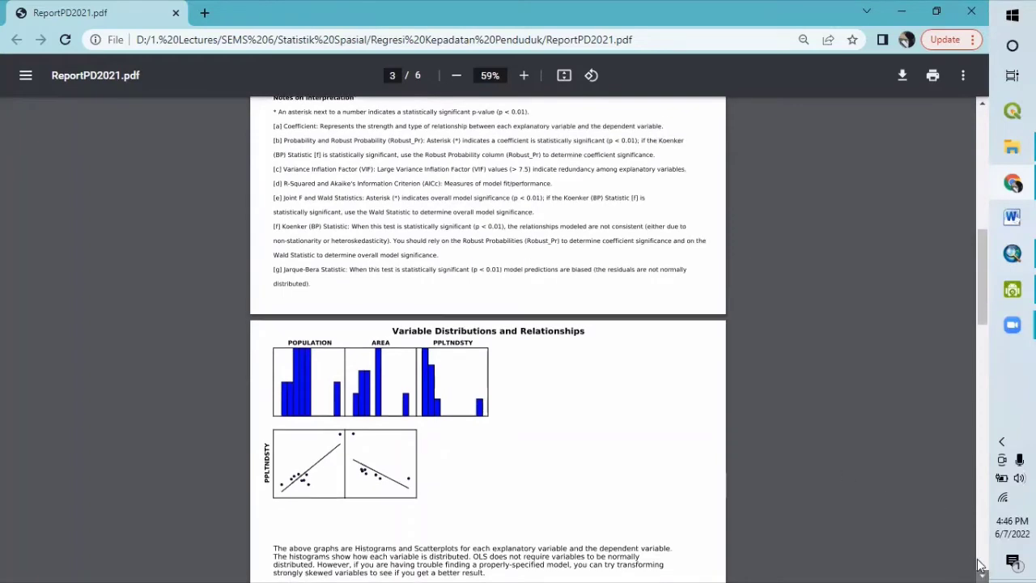
scroll(978, 559, "down", 6)
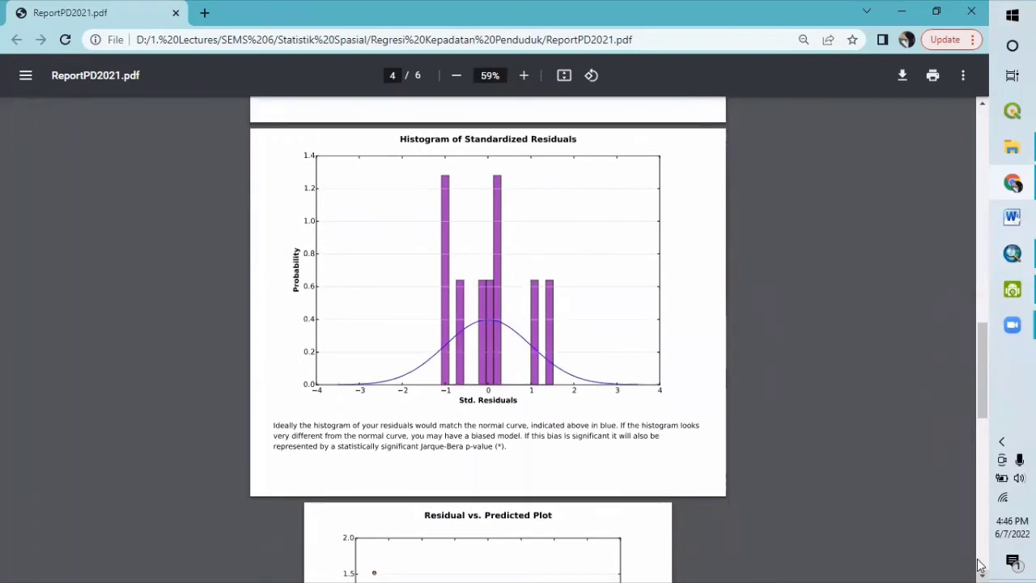
scroll(981, 567, "down", 4)
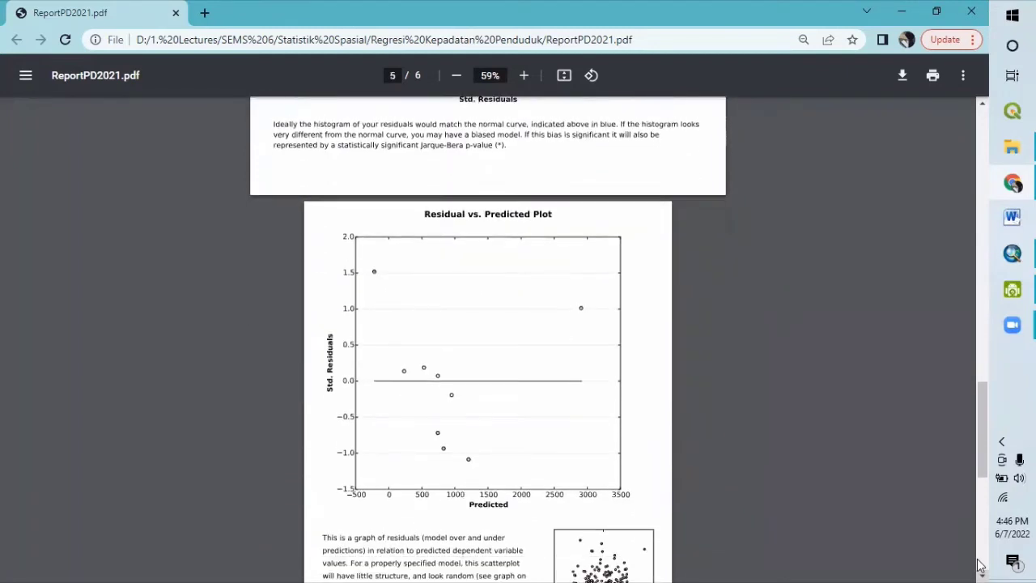
scroll(978, 564, "down", 3)
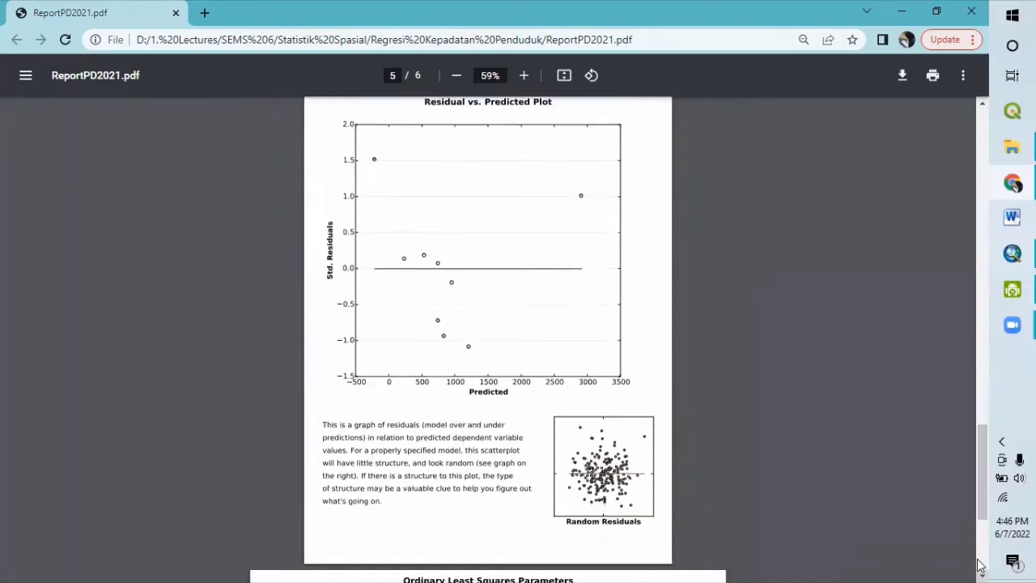
scroll(978, 564, "down", 3)
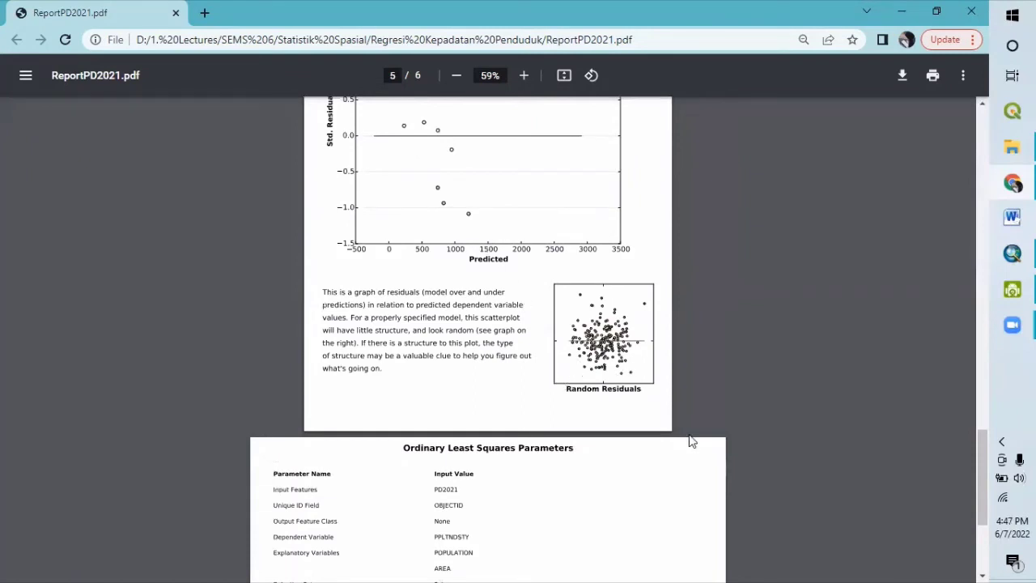
left_click(983, 573)
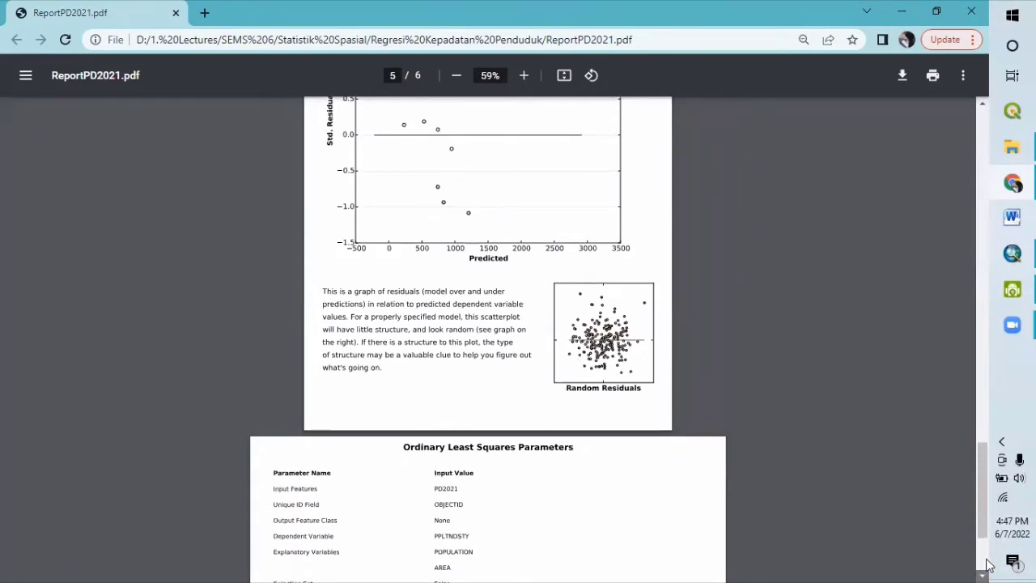
left_click(985, 564)
left_click(986, 564)
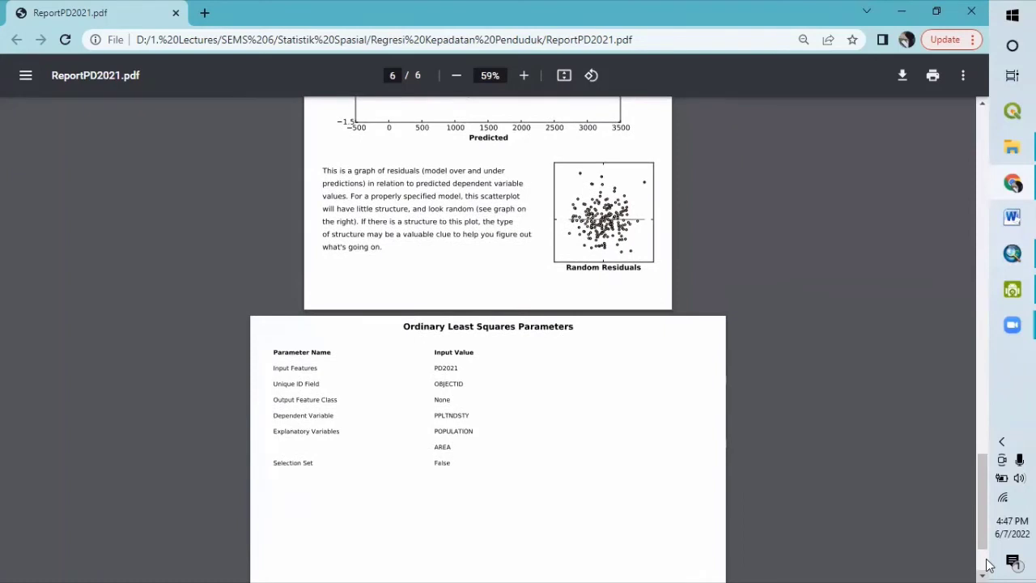
left_click(986, 564)
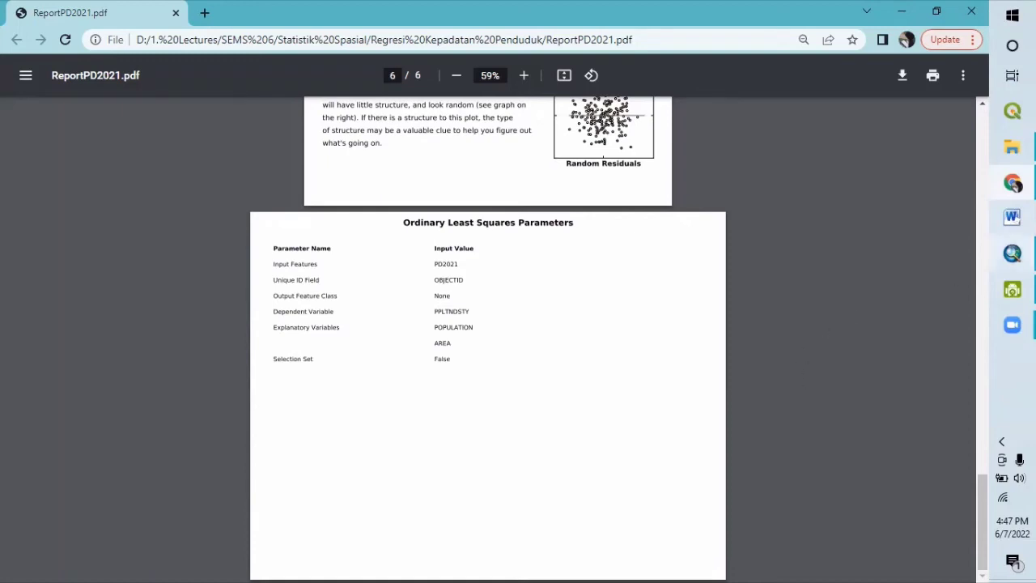
Switch to ArcMap, open the Spatial Autocorrelation (Morans I) tool from the Analyzing Patterns toolset and enable report generation.
mouse_move(1012, 254)
left_click(915, 283)
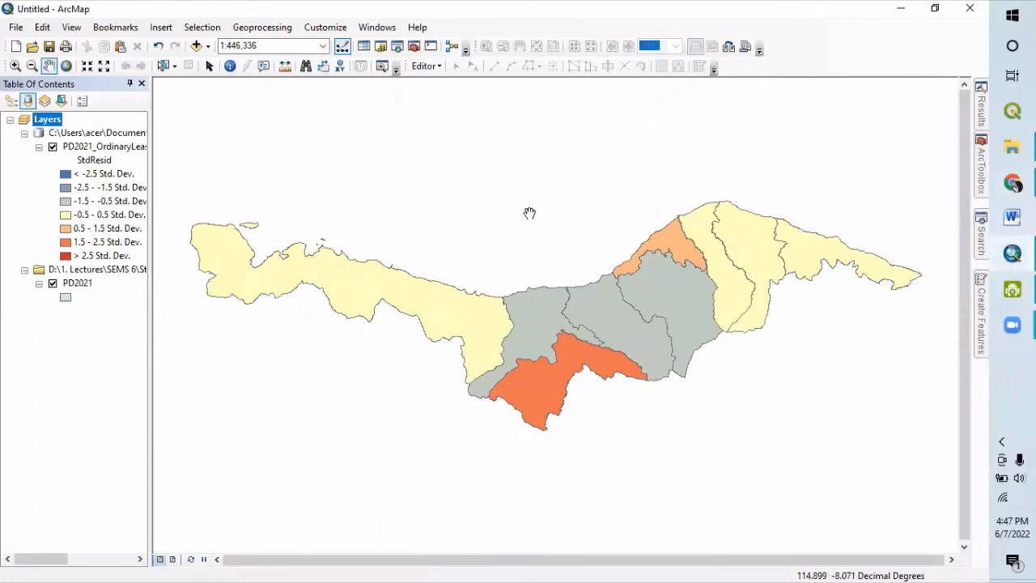
left_click(981, 185)
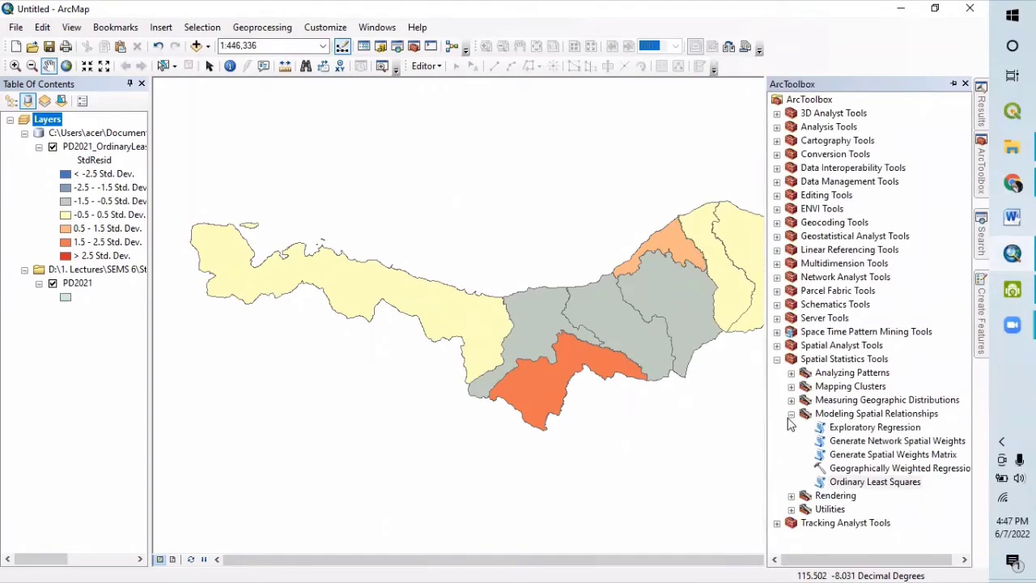
left_click(791, 414)
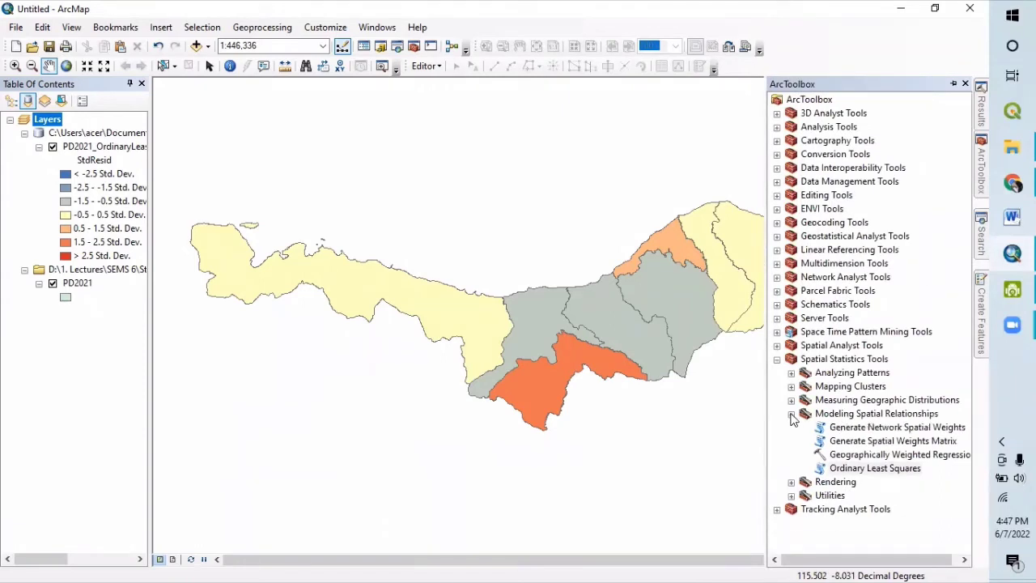
left_click(792, 372)
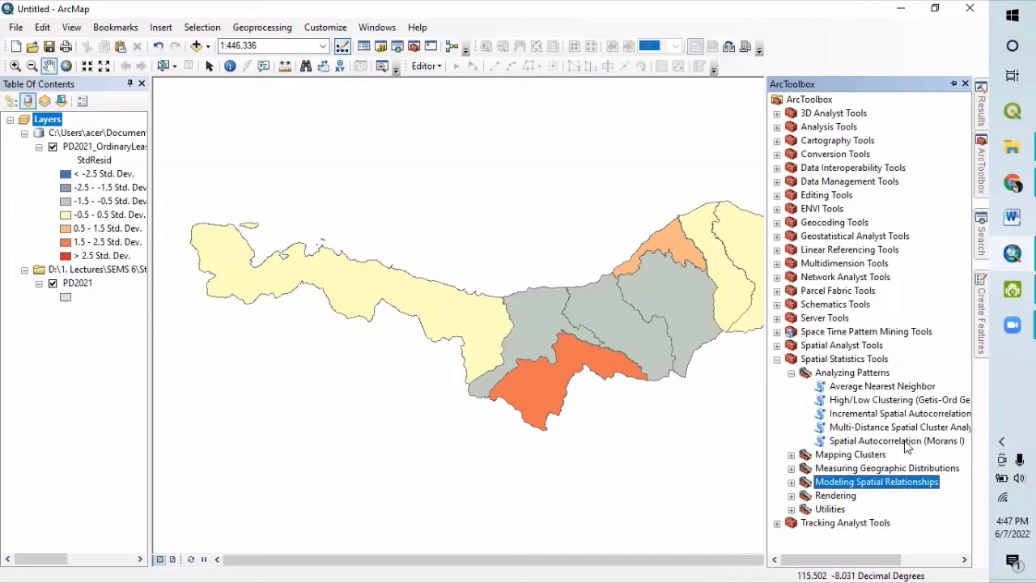
right_click(929, 443)
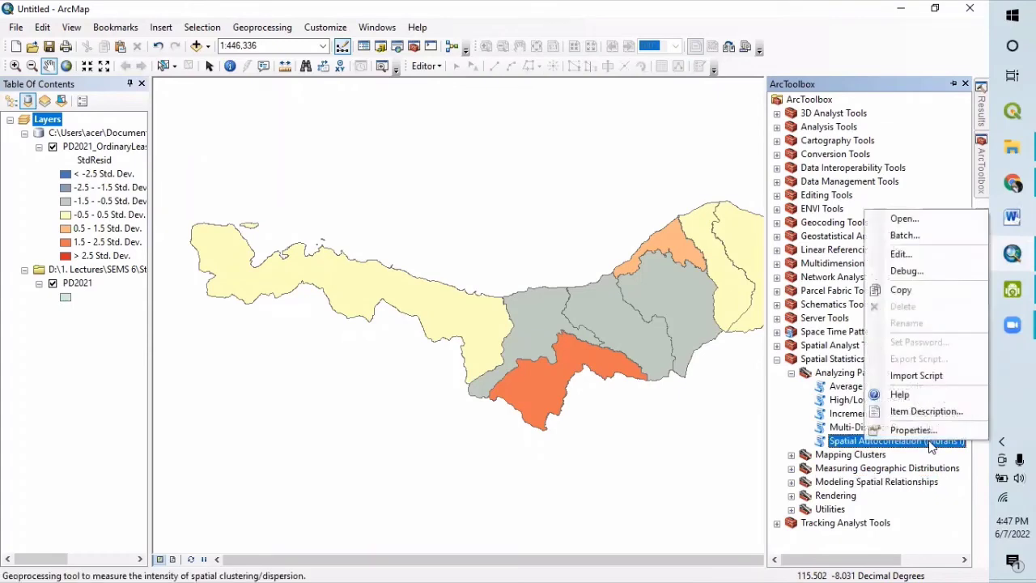
left_click(850, 448)
double_click(855, 444)
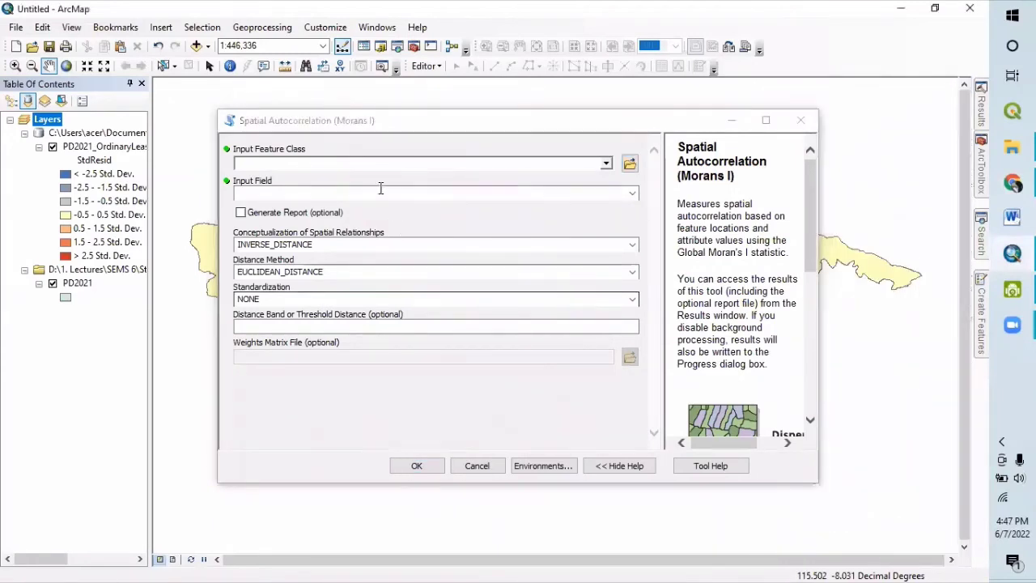
left_click(240, 215)
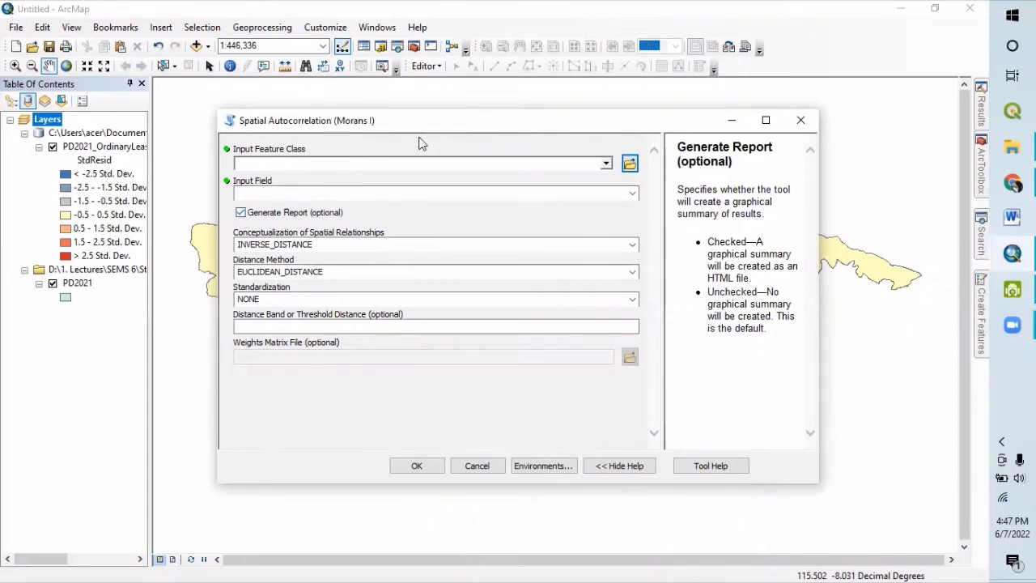
left_click(607, 164)
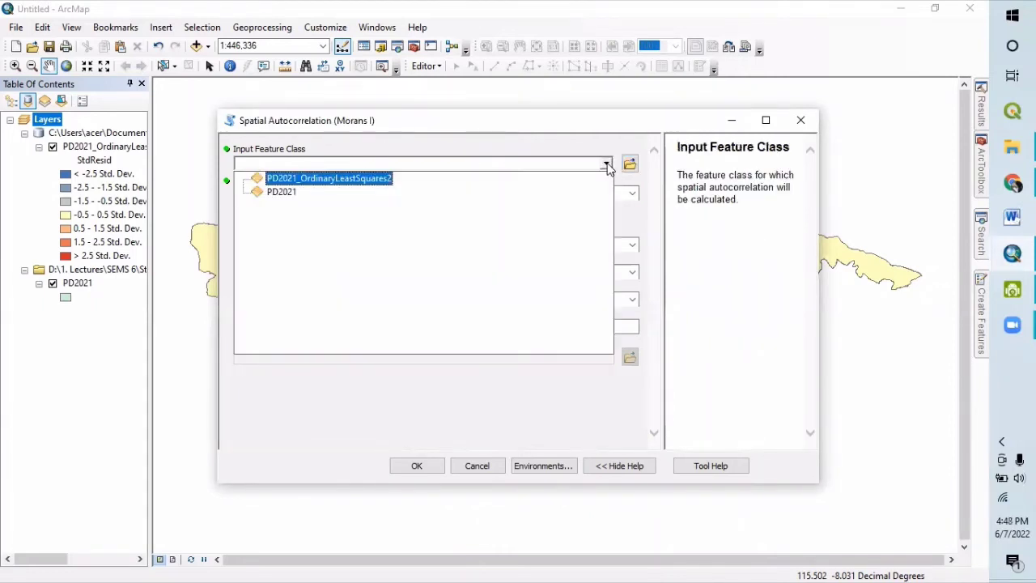
left_click(282, 193)
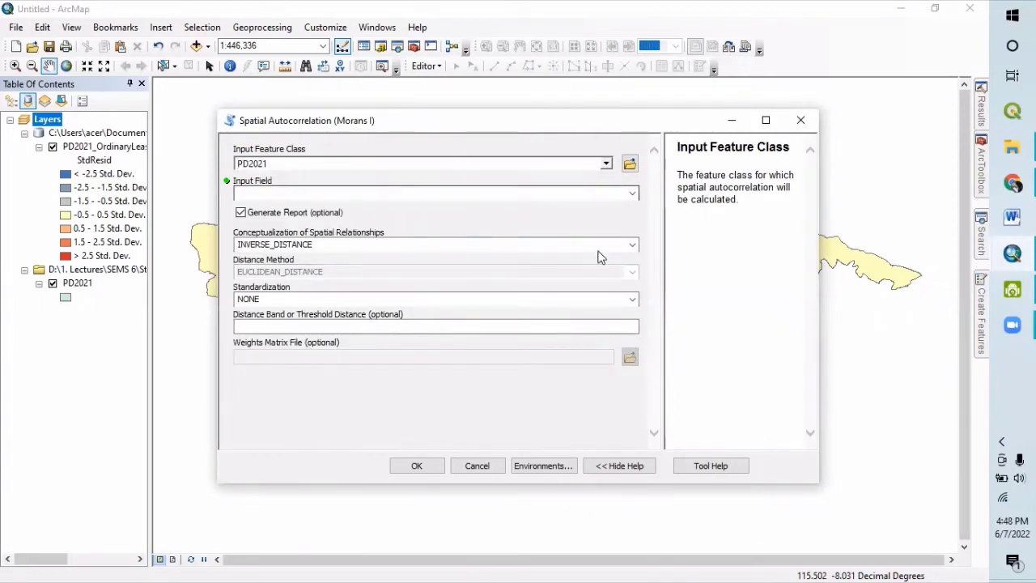
left_click(632, 195)
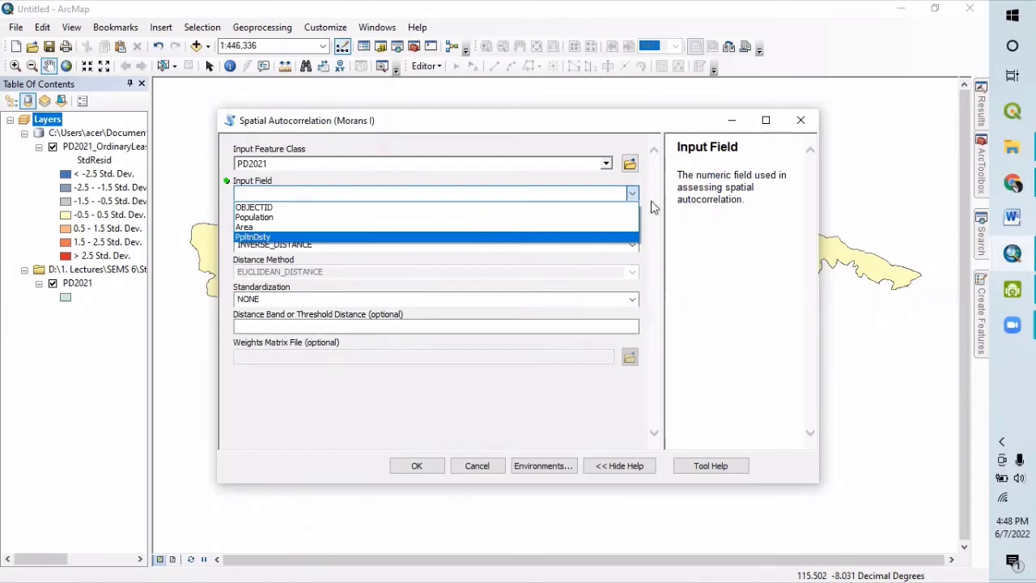
left_click(633, 193)
Set PD2021_OrdinaryLeastSquares2 as the input feature class for the spatial autocorrelation.
left_click(502, 165)
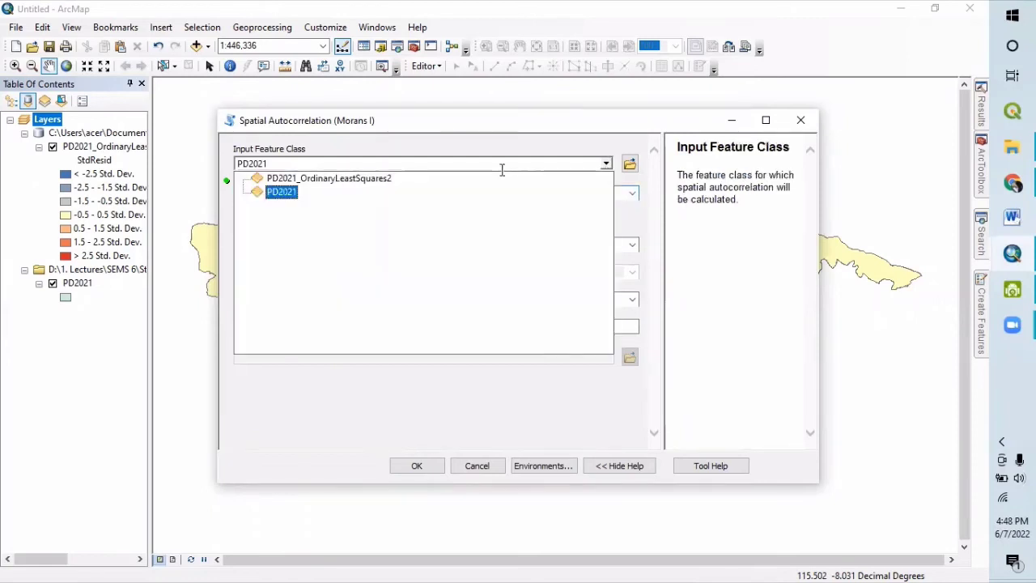
left_click(369, 178)
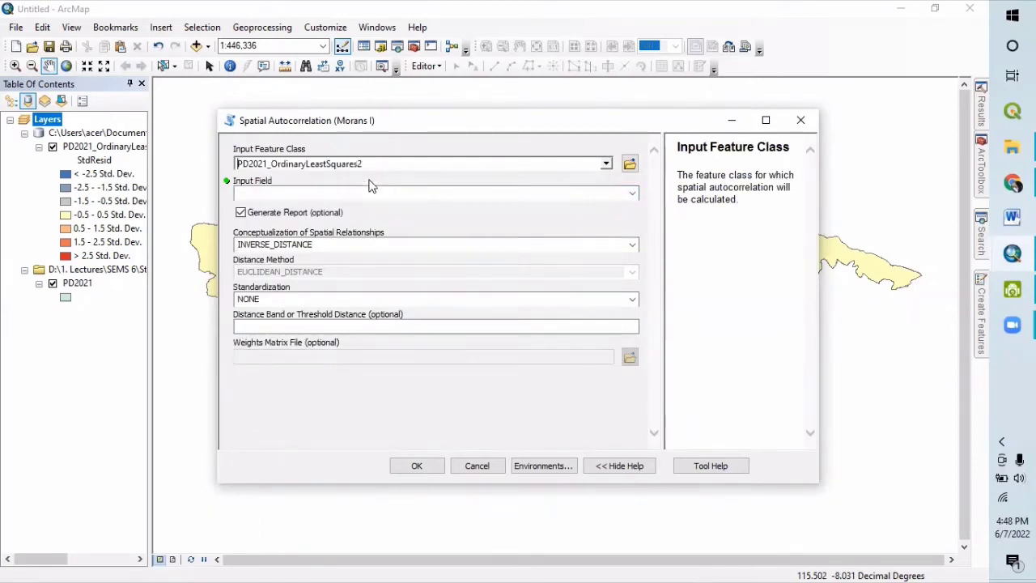
Run the spatial autocorrelation on the StdResid field with ROW standardization.
left_click(632, 193)
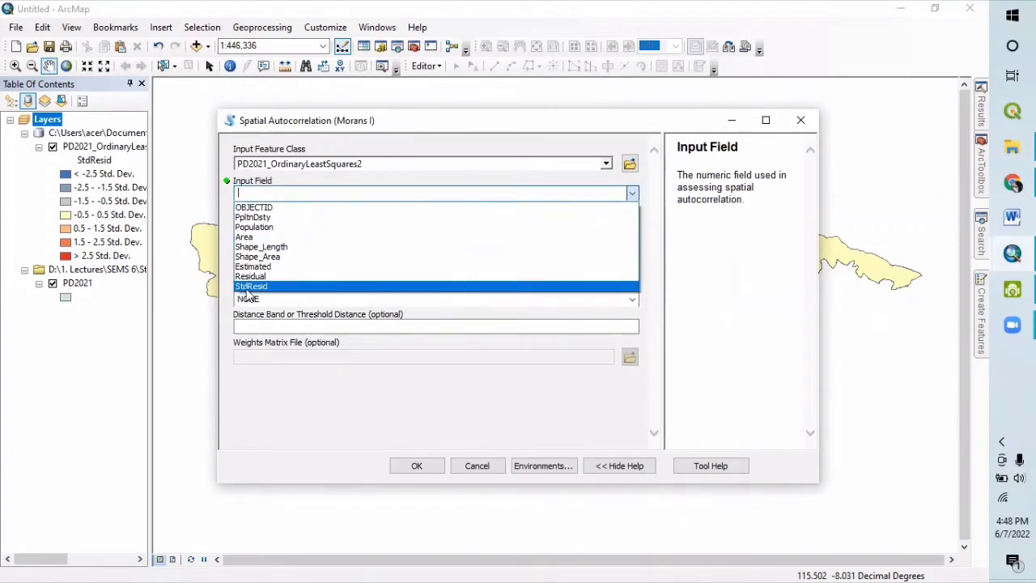
left_click(249, 287)
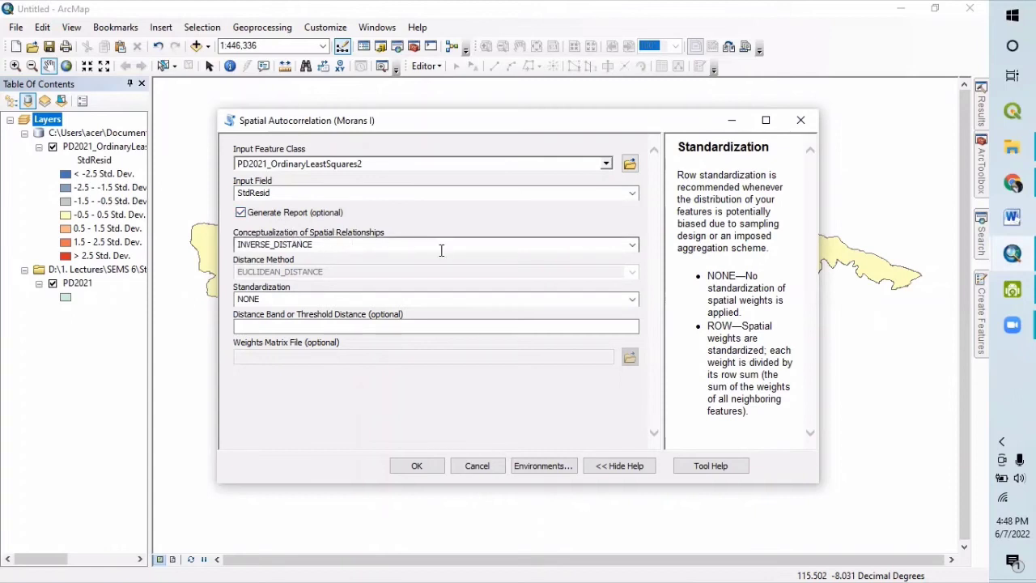
left_click(632, 299)
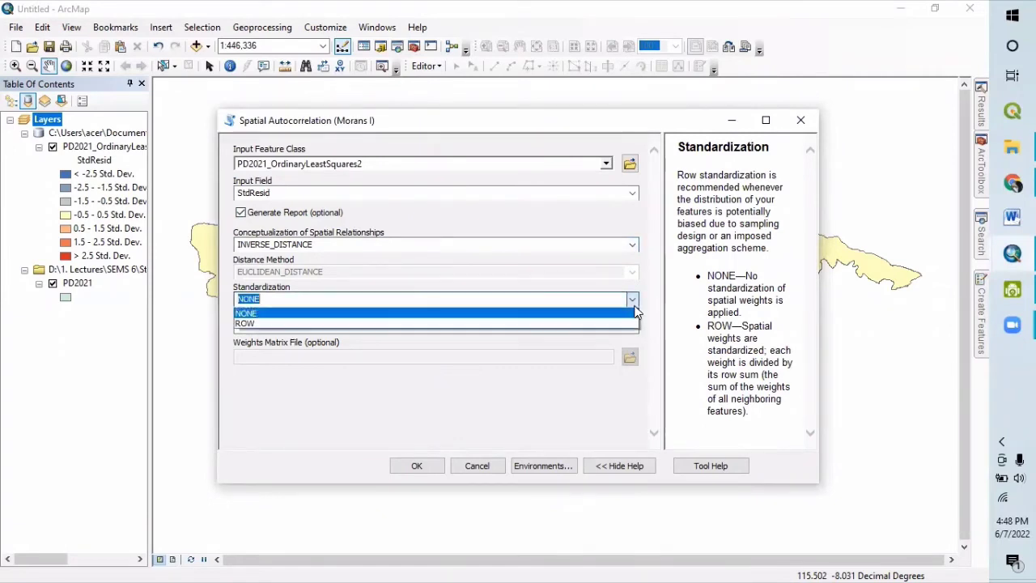
left_click(445, 324)
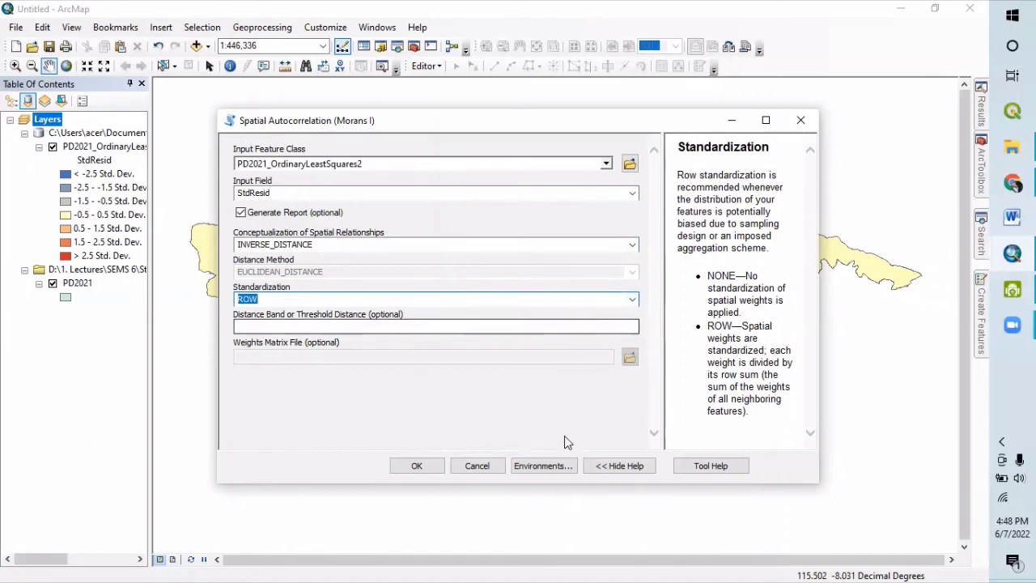
left_click(416, 473)
left_click(417, 473)
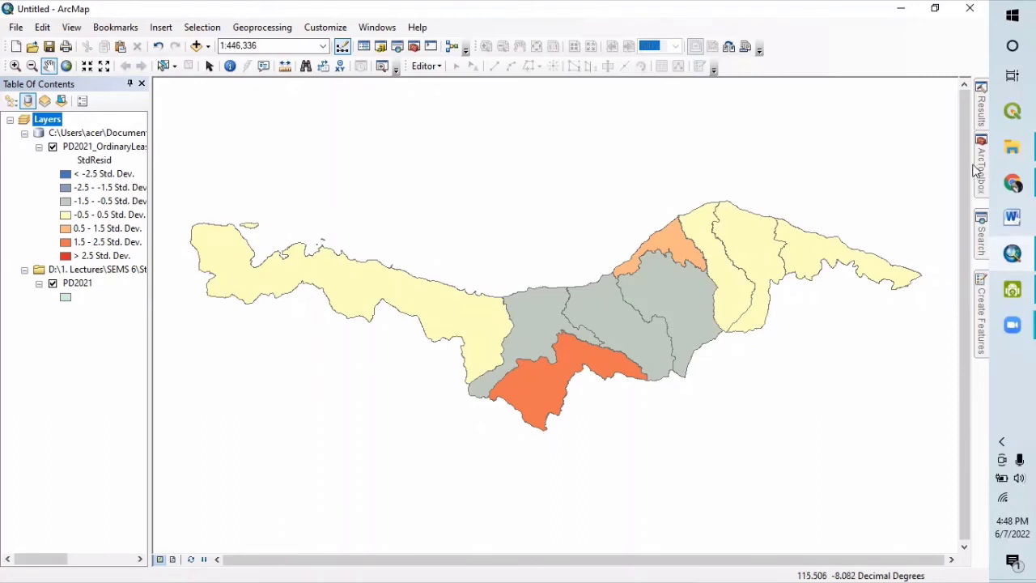
Show the geoprocessing results, narrow their pane and recenter the residual map in the view.
left_click(982, 100)
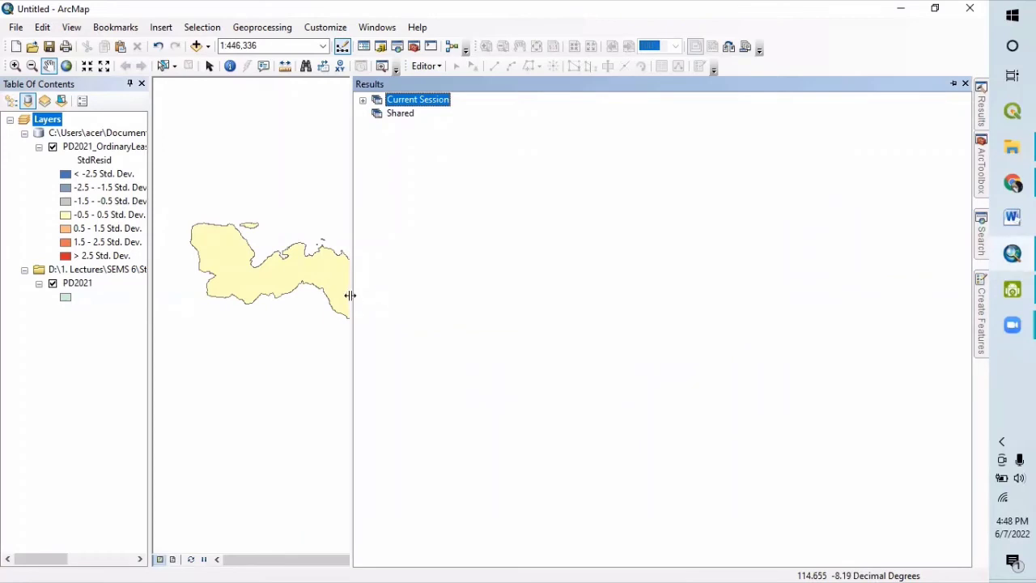
left_click_drag(350, 296, 790, 316)
left_click(482, 521)
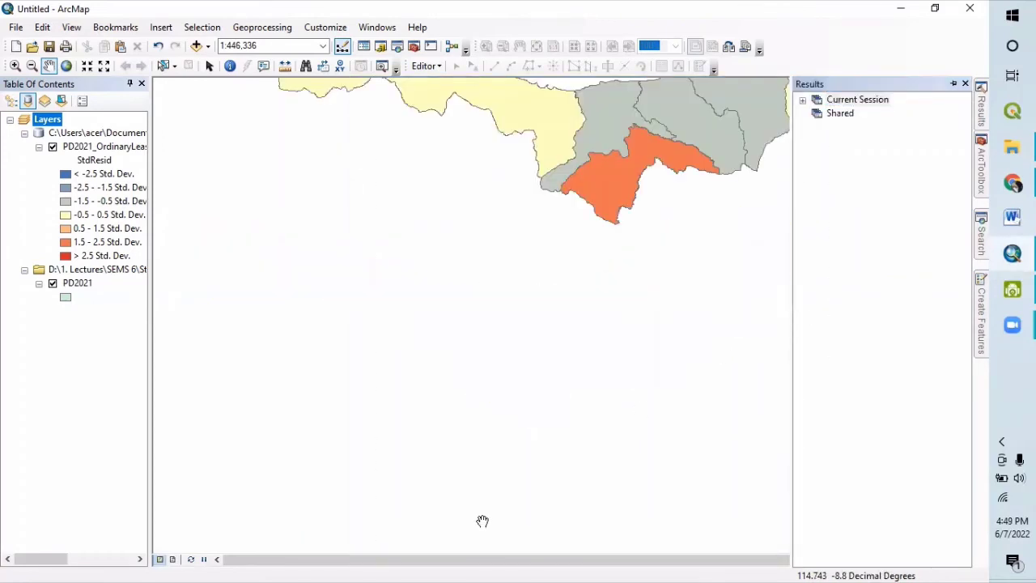
left_click_drag(606, 143, 533, 353)
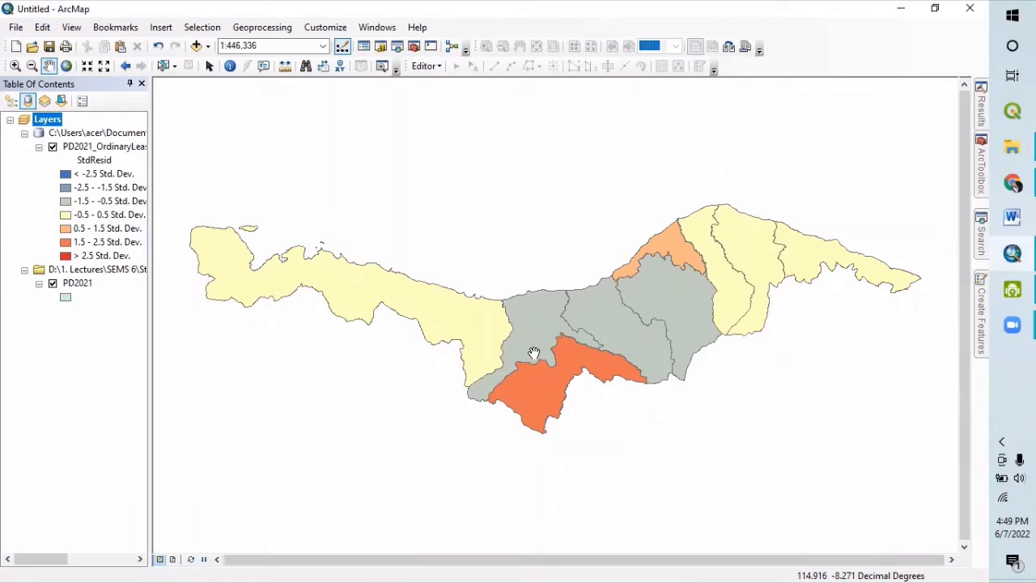
Expand the current session's Spatial Autocorrelation (Morans I) result and open its report file MoransI_Result8.html.
mouse_move(981, 106)
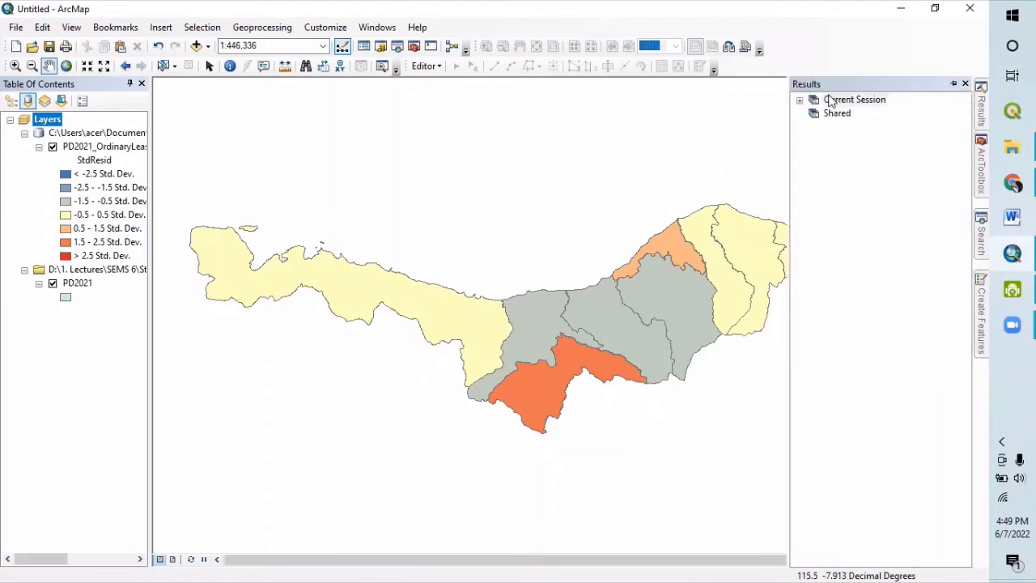
left_click(801, 101)
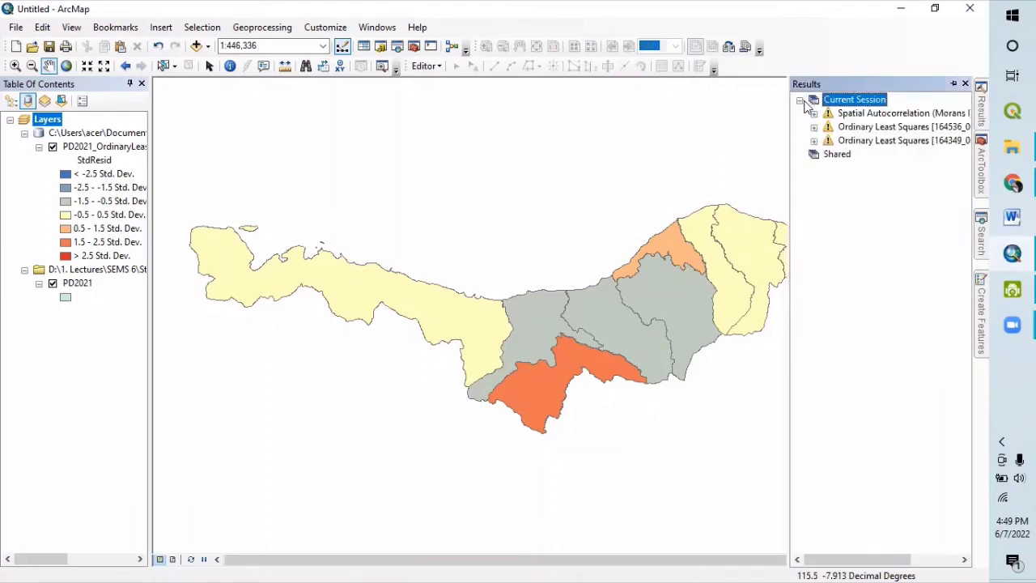
left_click(814, 114)
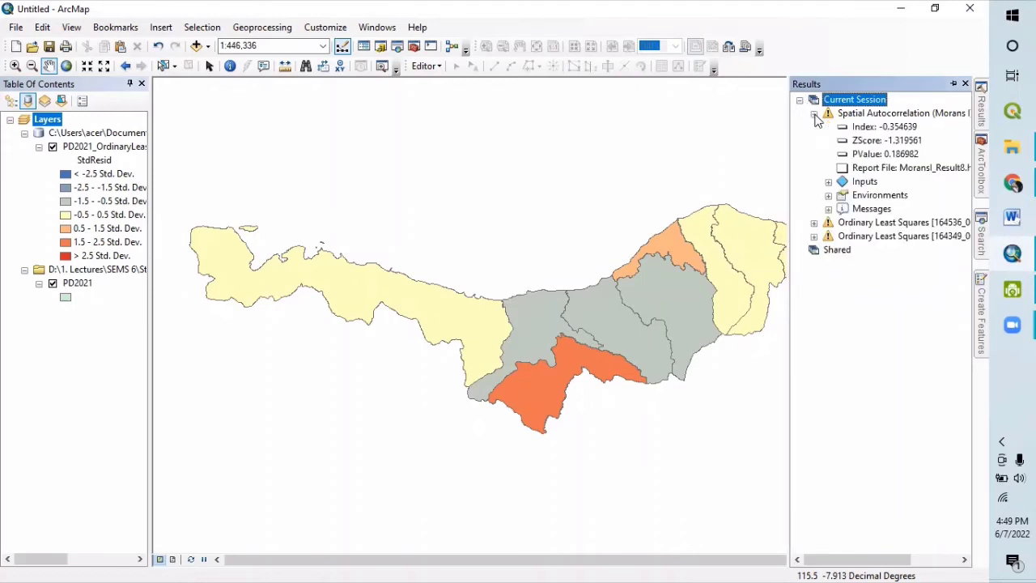
left_click_drag(786, 144, 752, 143)
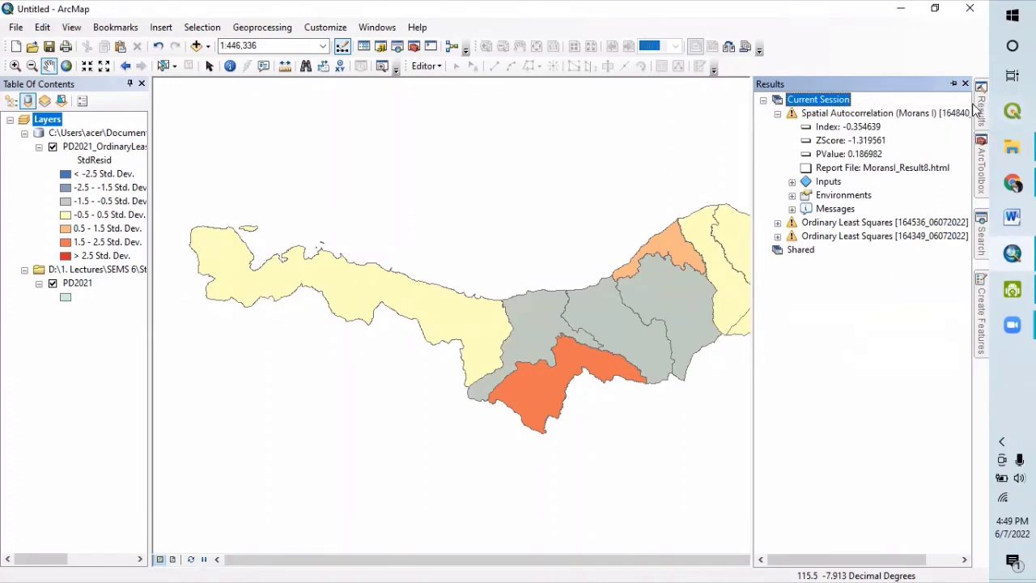
left_click(262, 27)
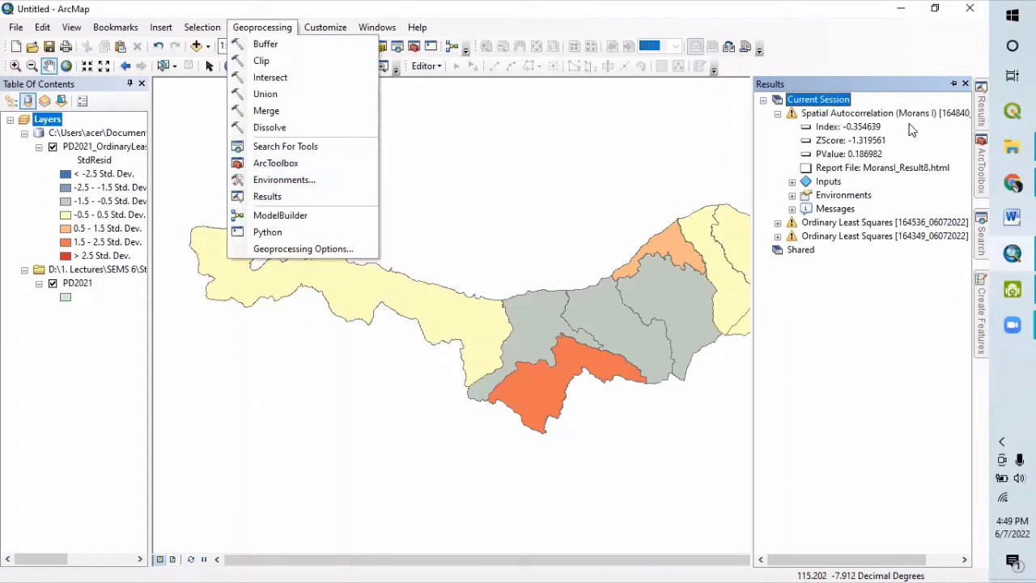
double_click(841, 170)
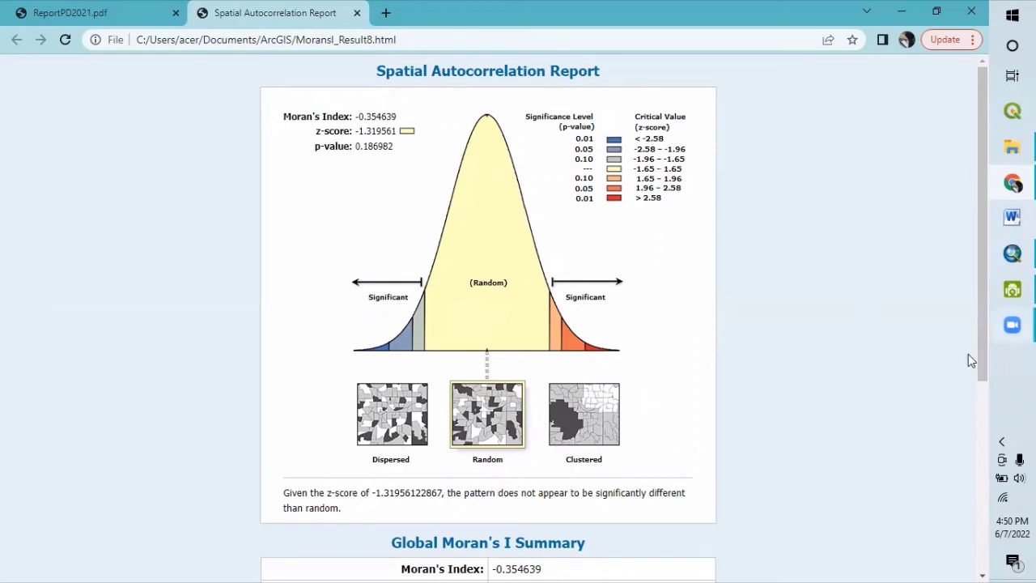
Examine the Spatial Autocorrelation Report's distribution curve, Global Moran's I Summary and Dataset Information.
scroll(762, 484, "down", 1)
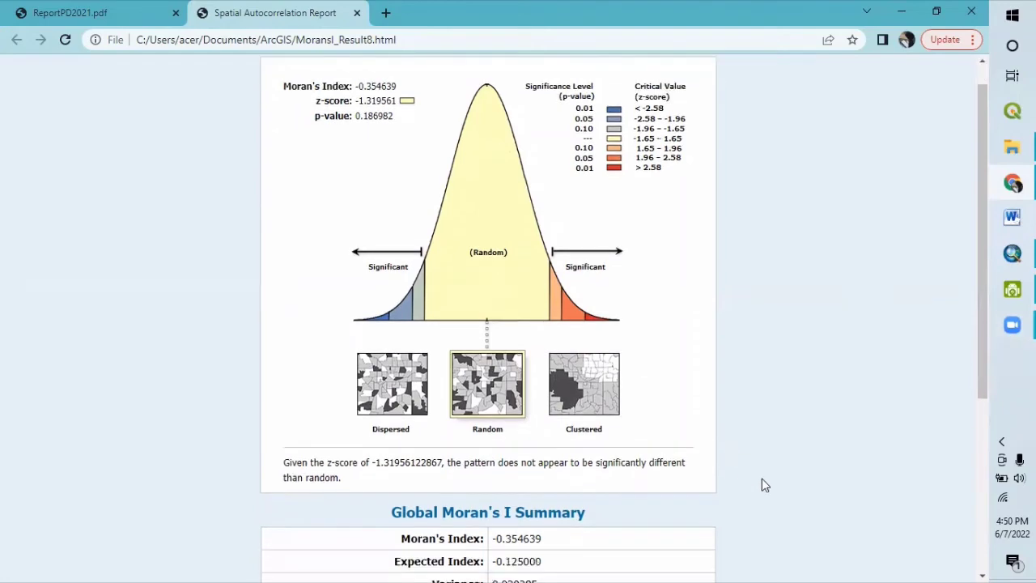
scroll(761, 484, "down", 4)
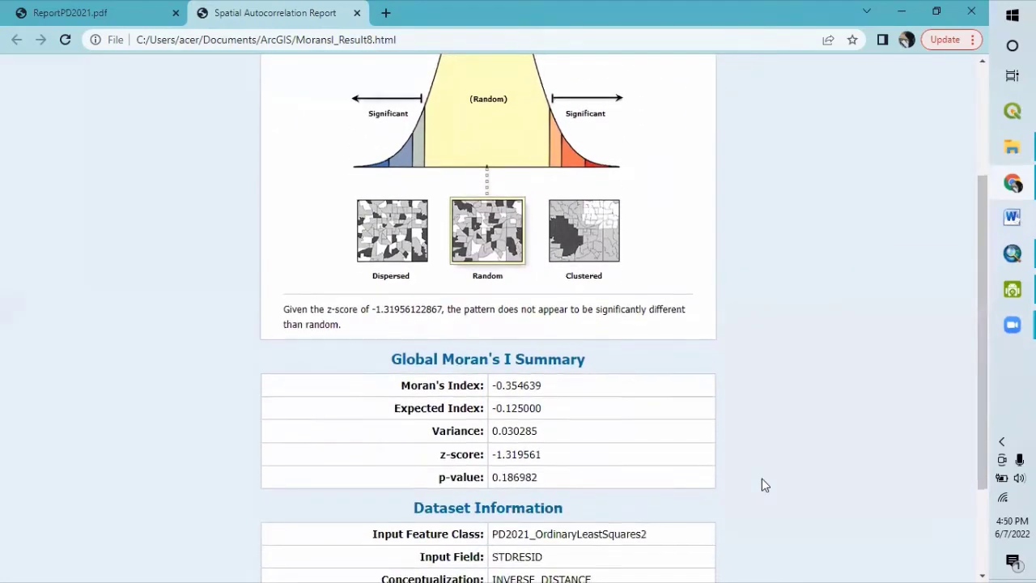
scroll(762, 484, "down", 2)
scroll(762, 484, "up", 5)
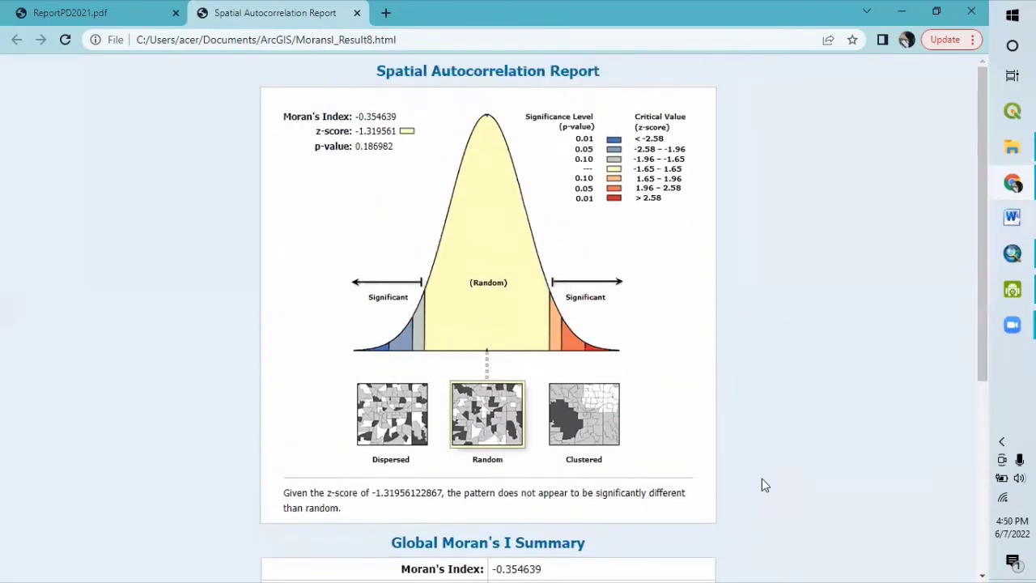
scroll(762, 478, "down", 4)
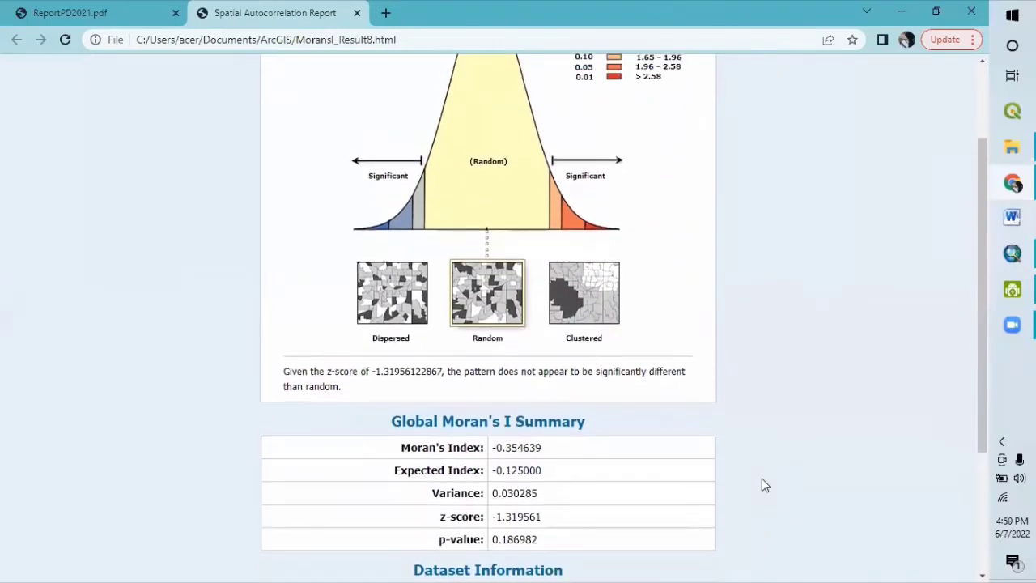
scroll(762, 478, "up", 3)
scroll(762, 478, "down", 8)
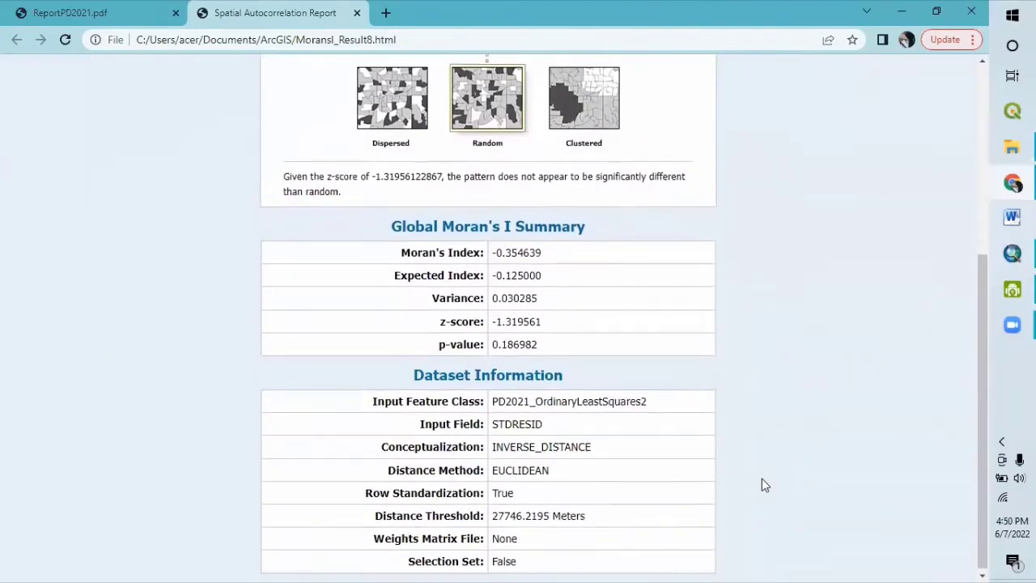
scroll(762, 478, "up", 1)
scroll(762, 478, "down", 1)
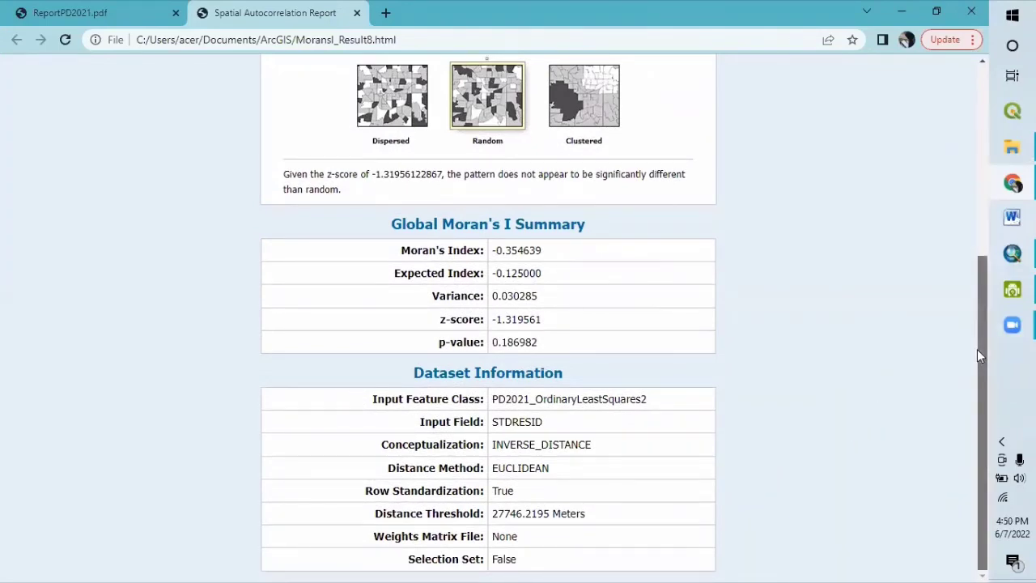
left_click_drag(982, 350, 958, 130)
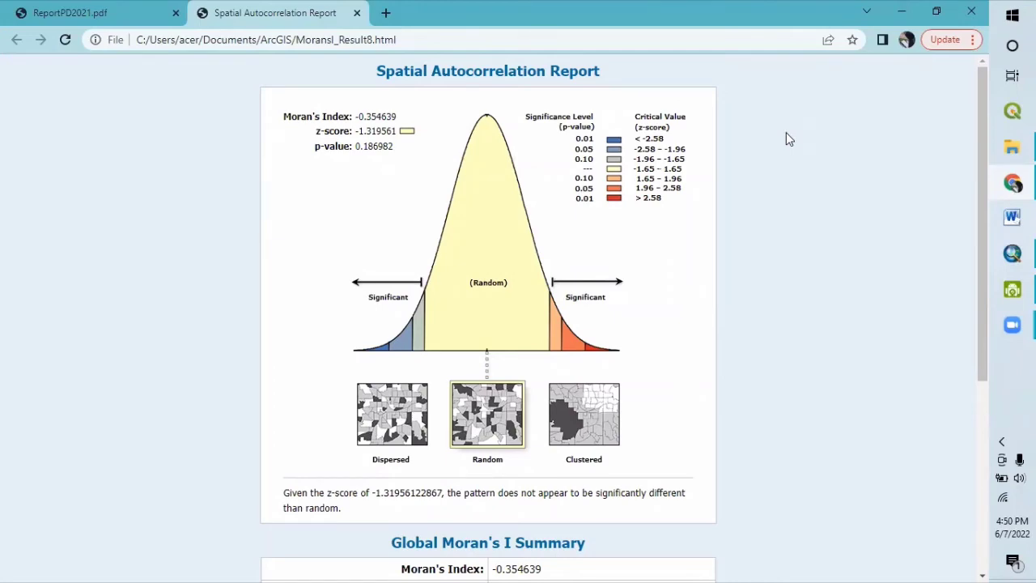
Minimize the report and the other open windows, and launch GeoDa from the desktop.
left_click(901, 12)
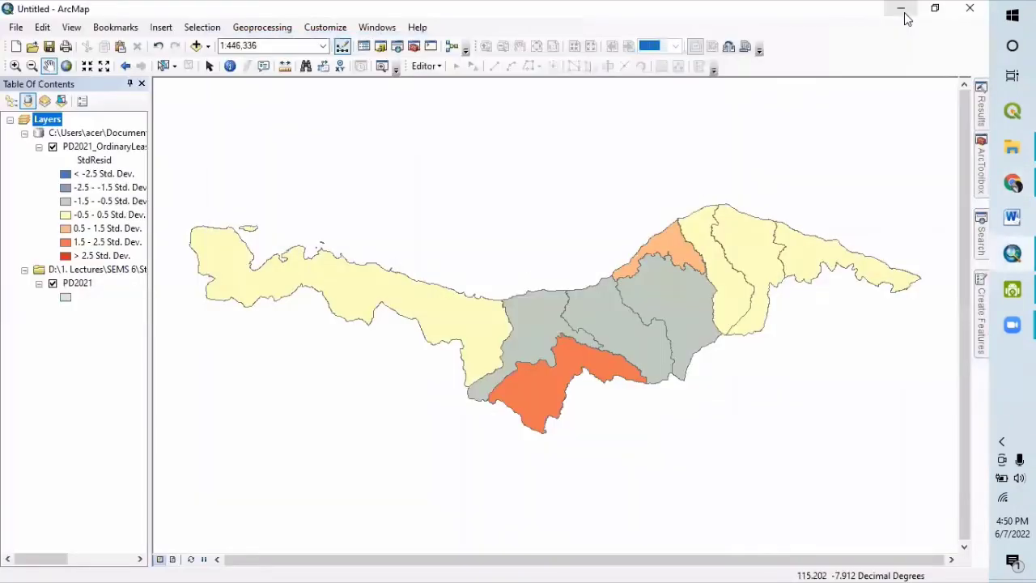
left_click(902, 15)
left_click(901, 11)
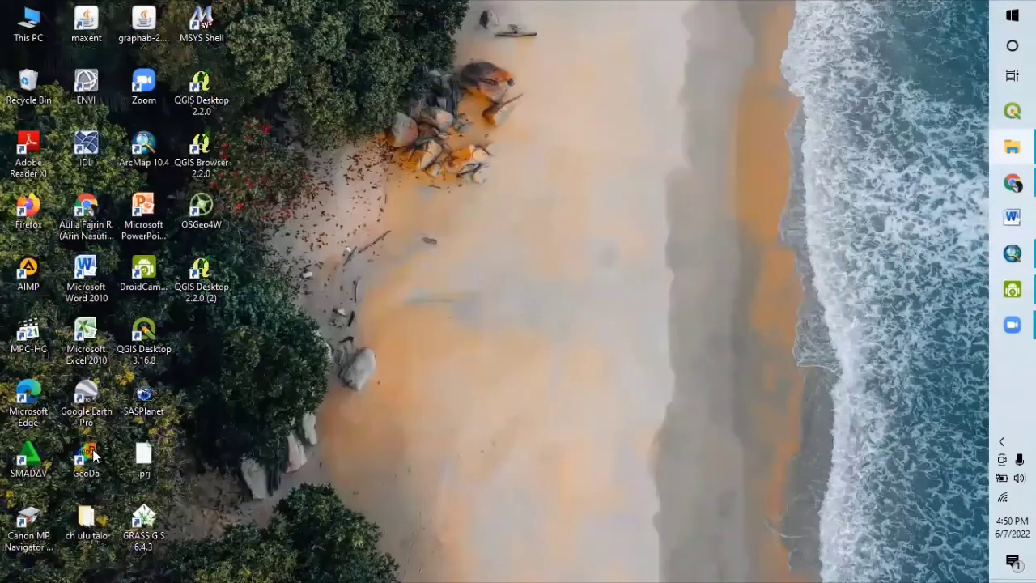
double_click(93, 457)
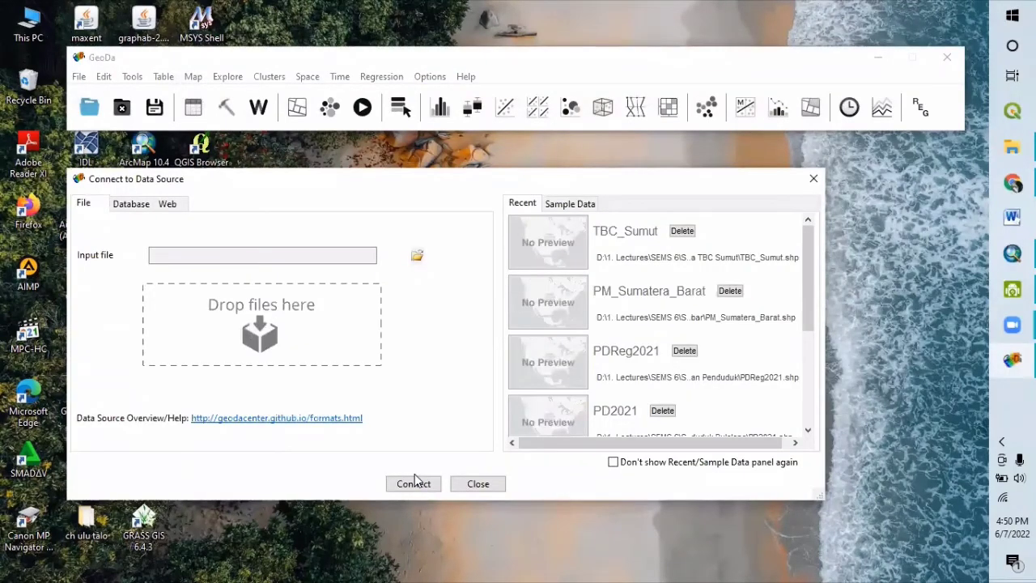
Load the ESRI shapefile PDReg2021.shp from Statistik Spasial's Regresi Kepadatan Penduduk folder and move its map window clear of the main toolbar.
left_click(417, 259)
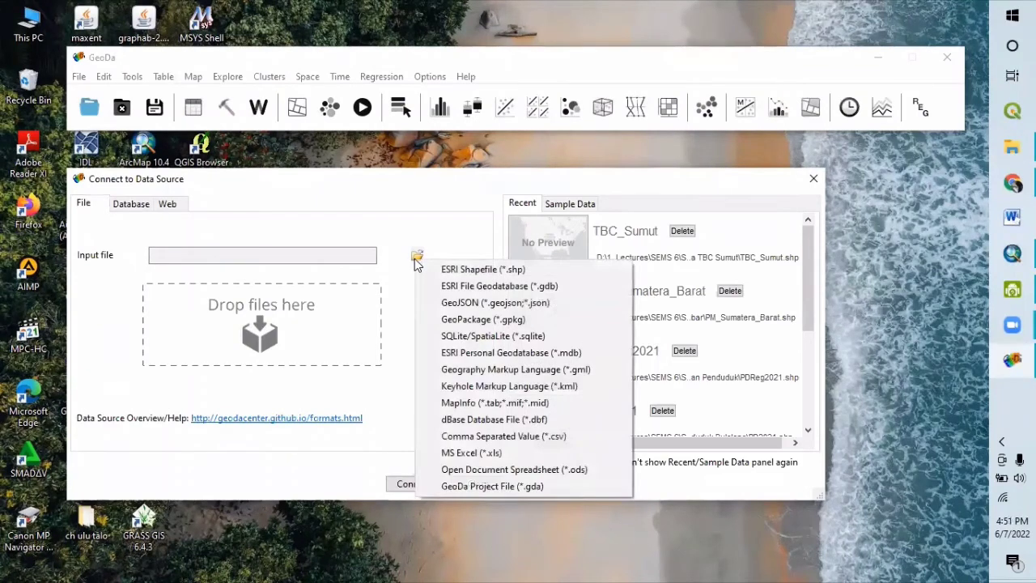
left_click(472, 272)
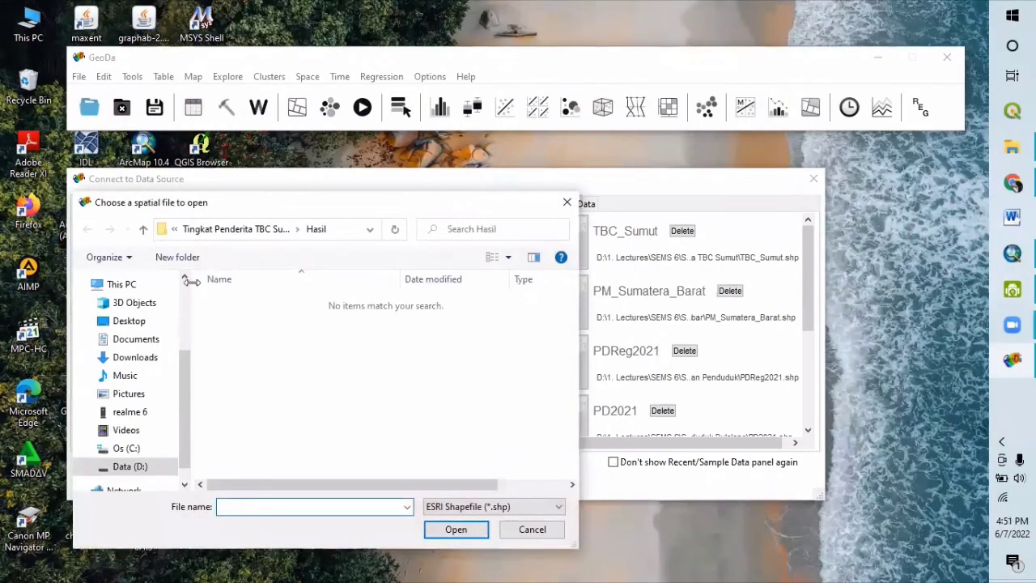
left_click(175, 229)
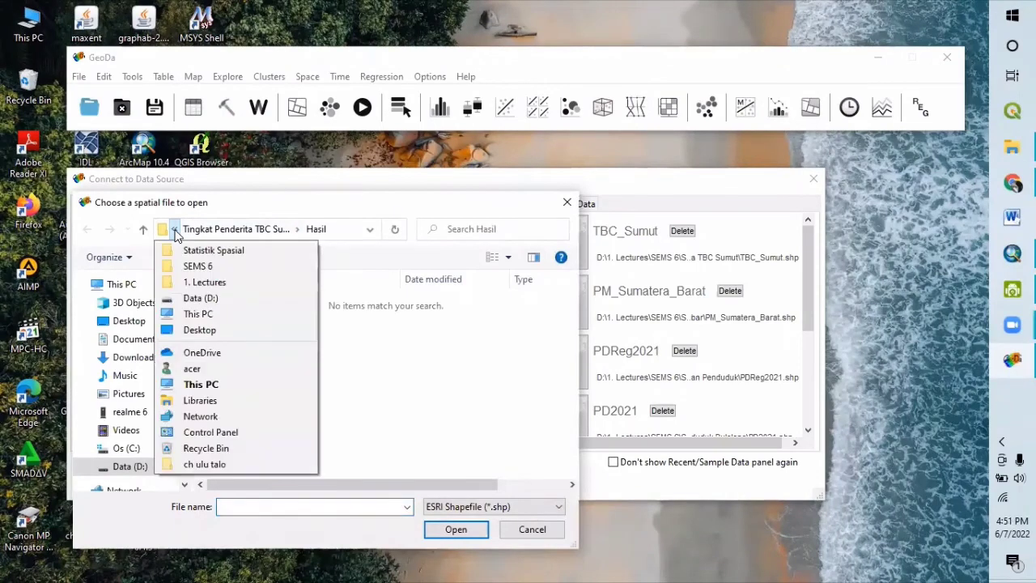
left_click(203, 232)
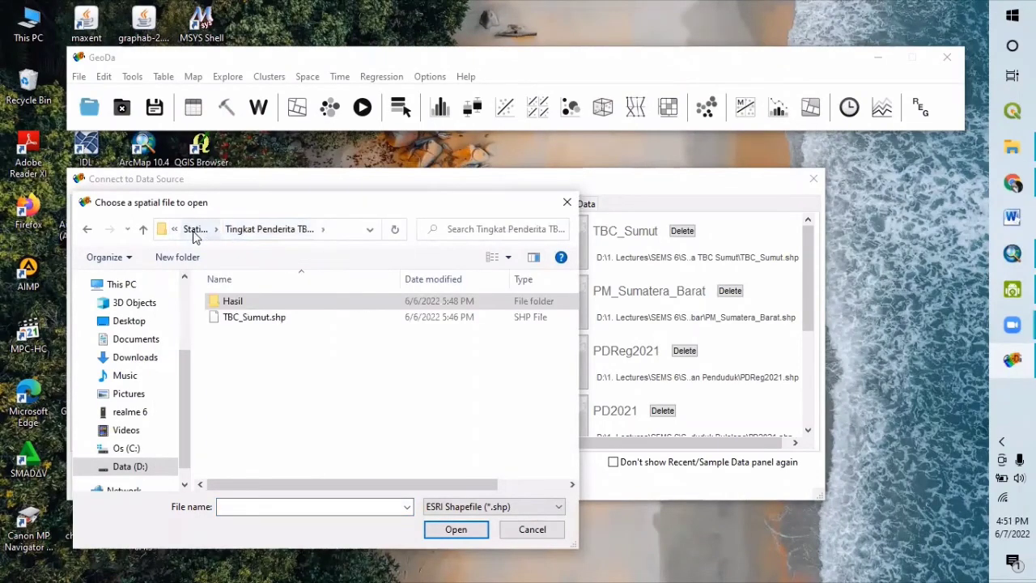
left_click(197, 230)
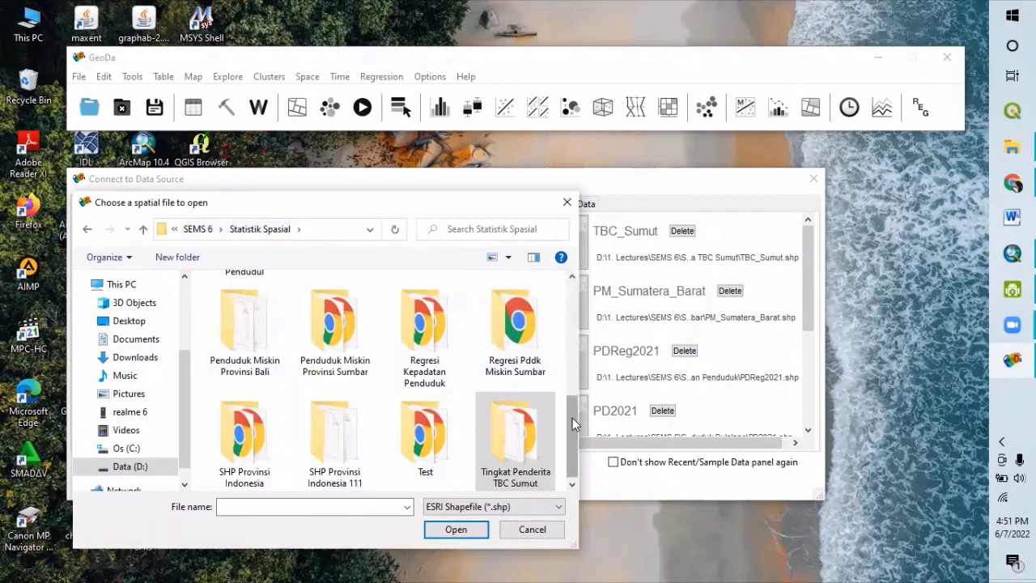
left_click_drag(572, 418, 575, 387)
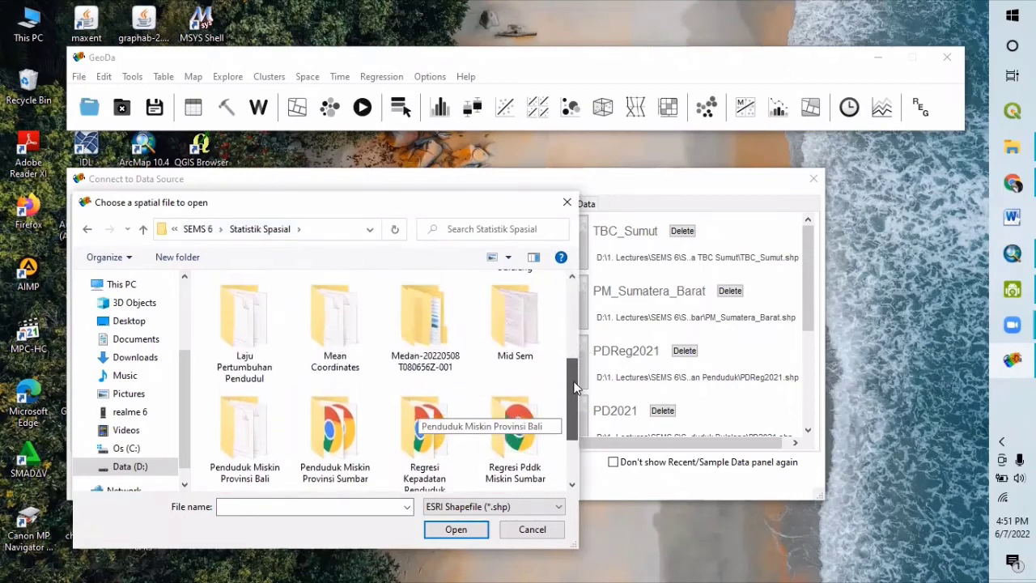
scroll(571, 389, "down", 1)
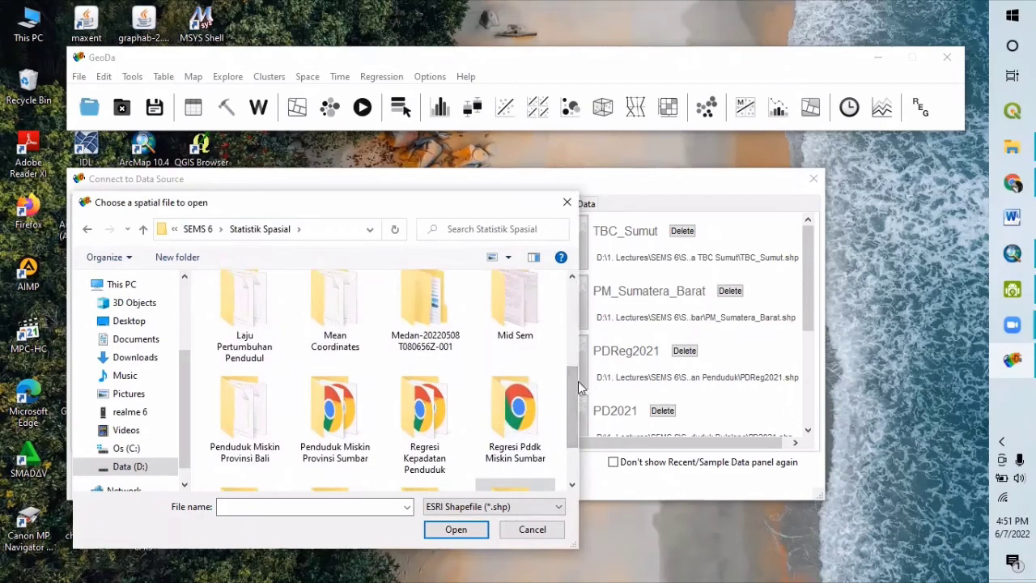
left_click_drag(575, 382, 575, 455)
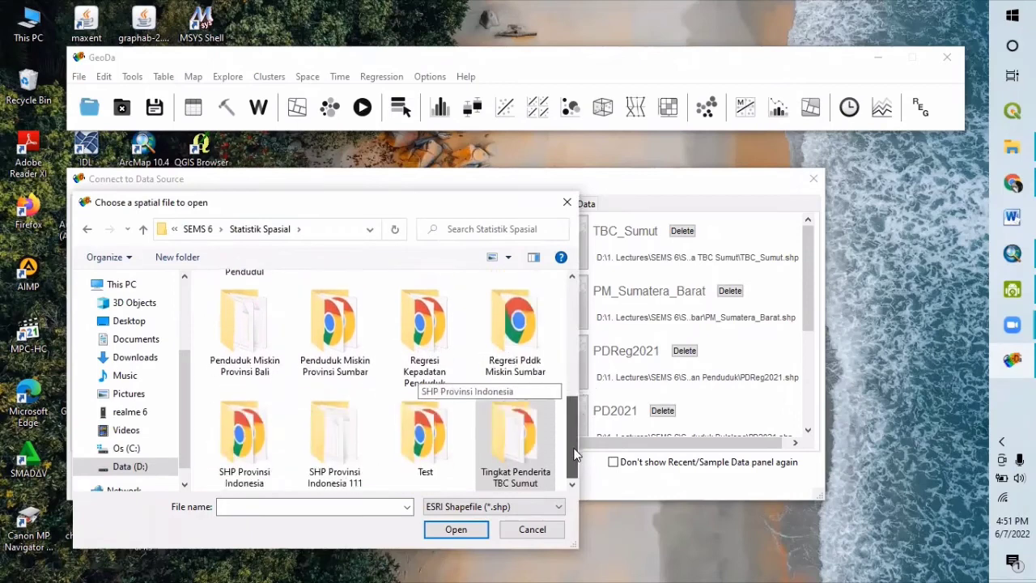
double_click(410, 346)
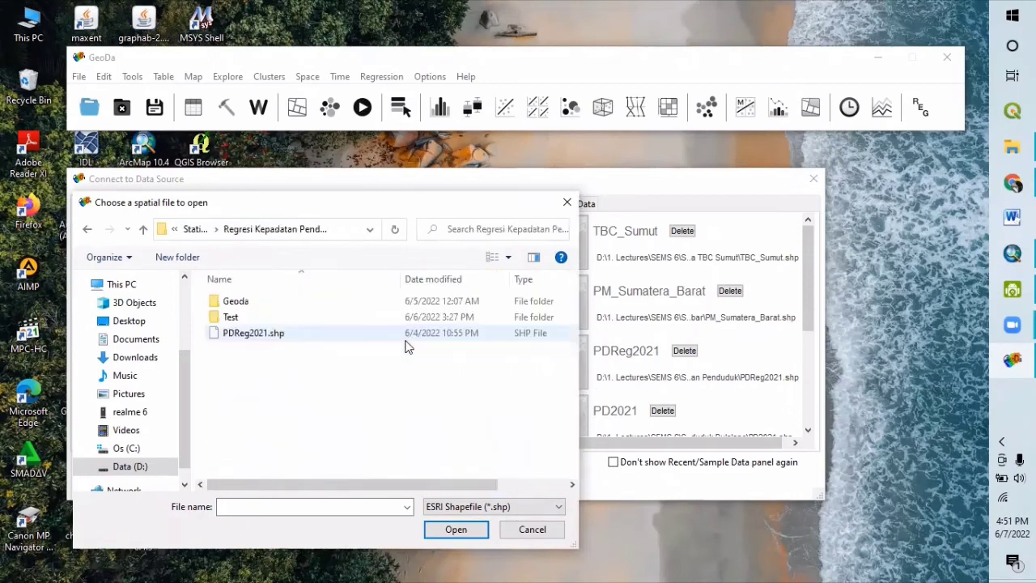
double_click(318, 331)
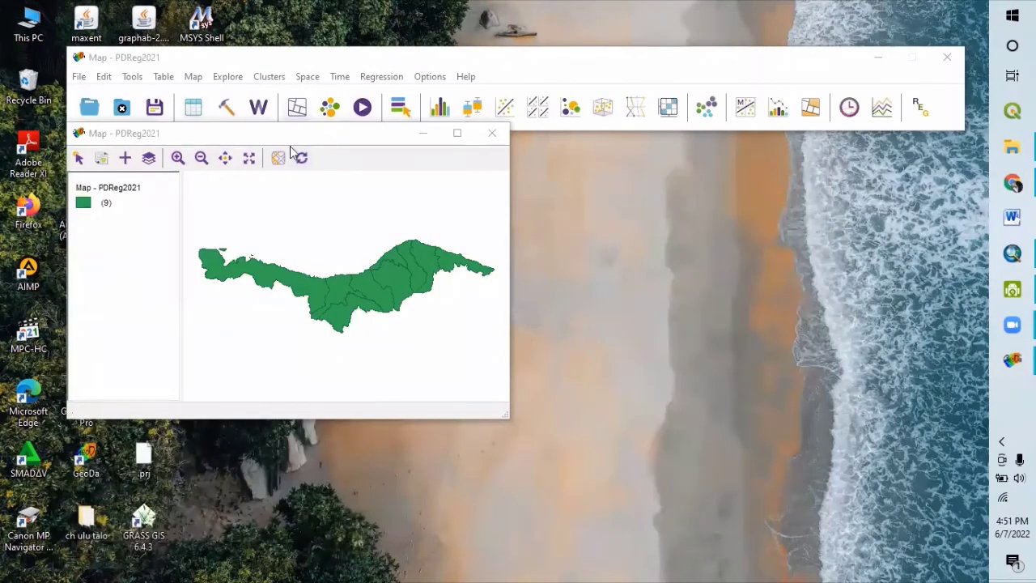
left_click_drag(291, 139, 293, 202)
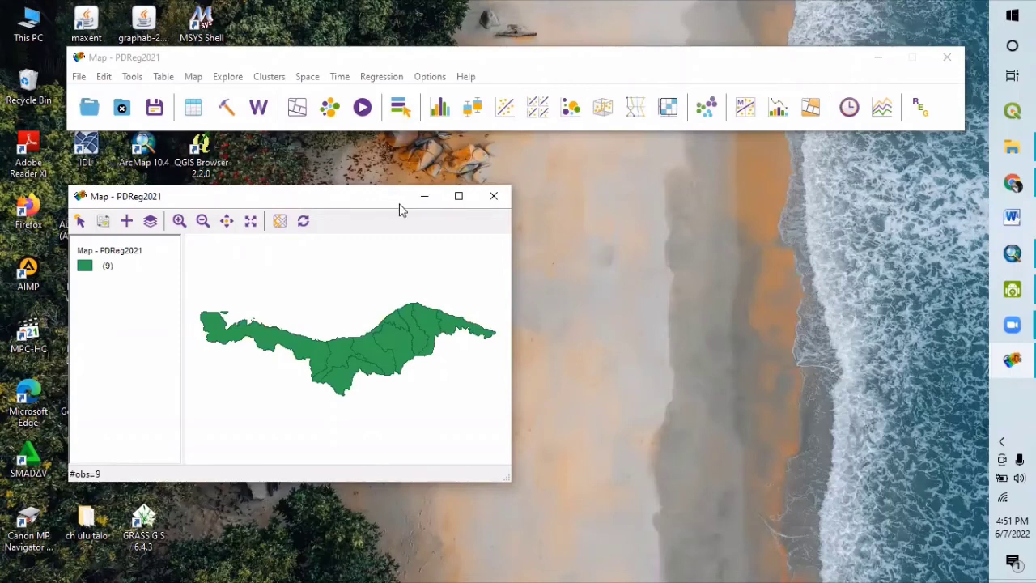
Set up a regression with PpltnDsty as the dependent variable and Population and Area as covariates.
left_click(374, 79)
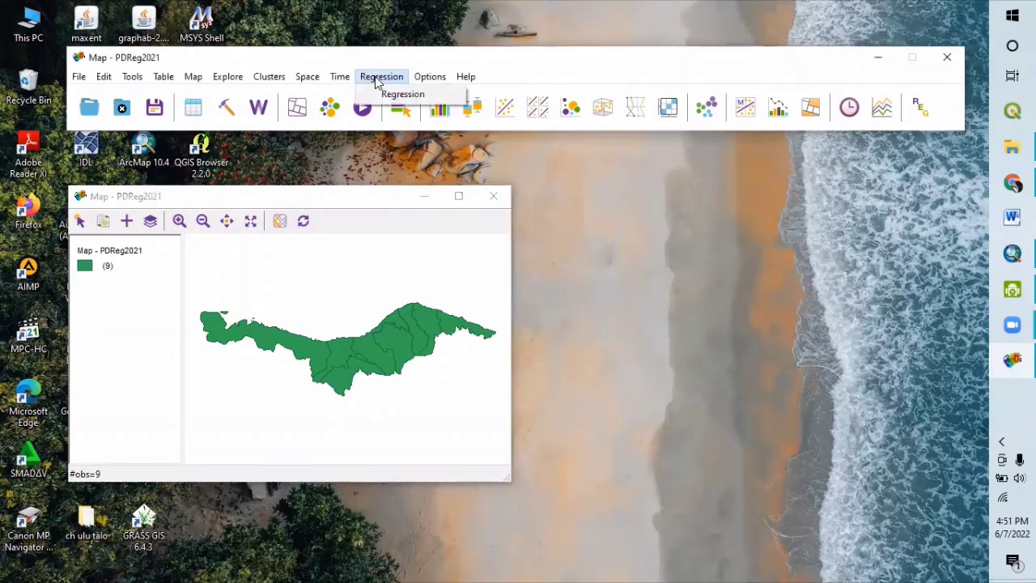
left_click(402, 94)
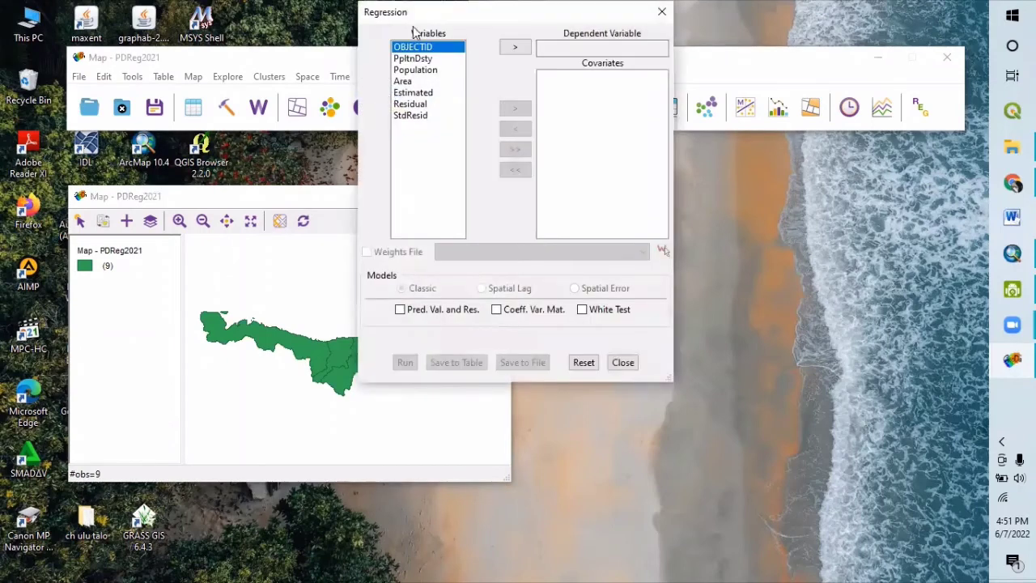
left_click_drag(376, 15, 464, 188)
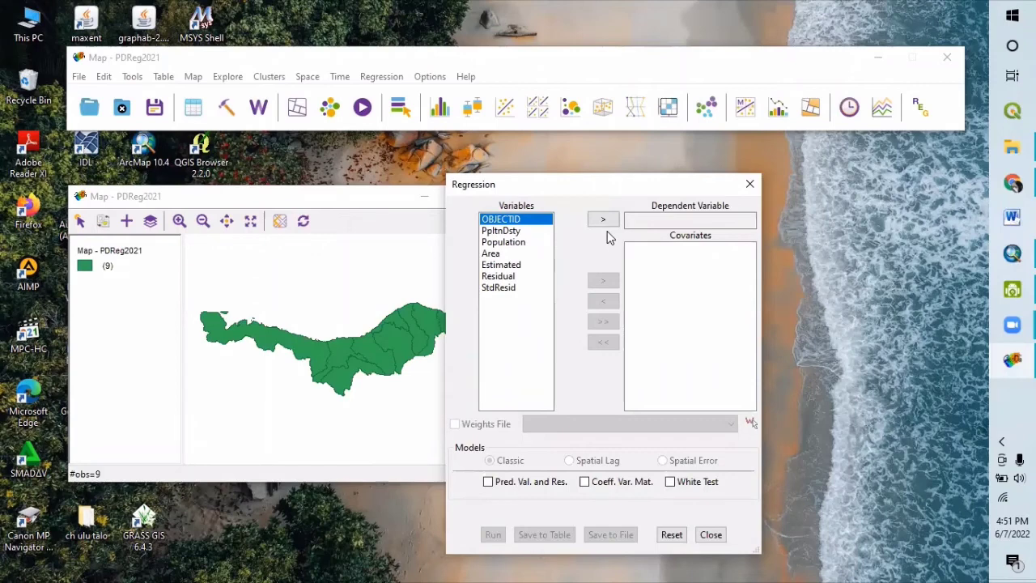
left_click(501, 231)
double_click(501, 231)
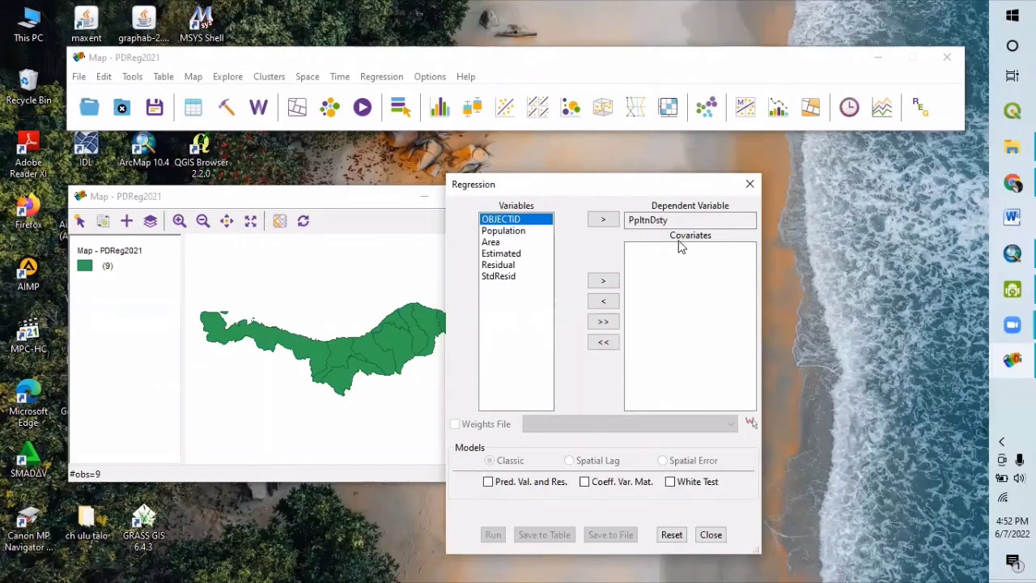
left_click(497, 232)
left_click(608, 290)
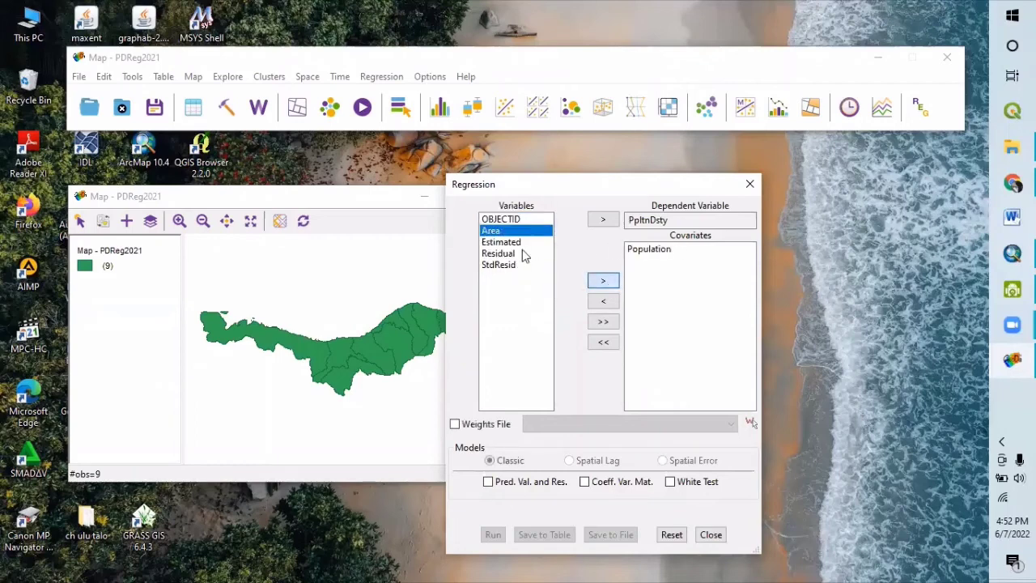
left_click(602, 283)
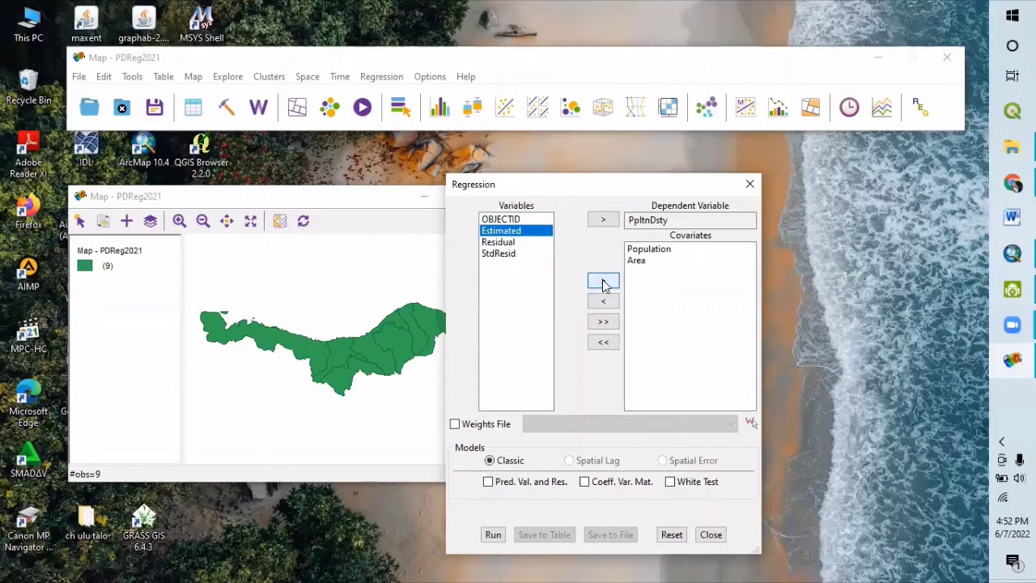
Enable the regression's weights file and define new weights with ID variable OBJECTID, rook contiguity of order 2, including lower orders.
left_click(454, 425)
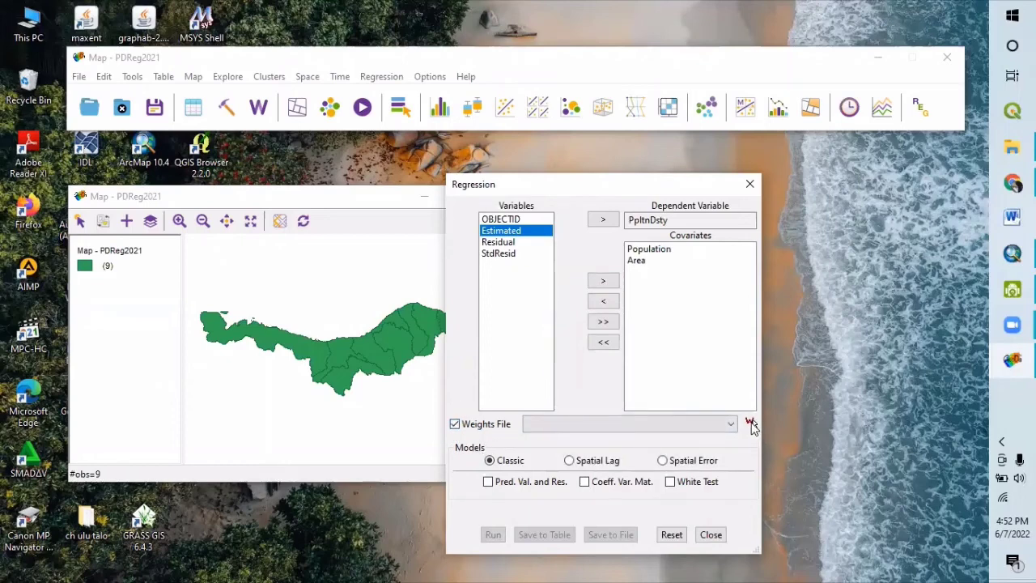
left_click(750, 423)
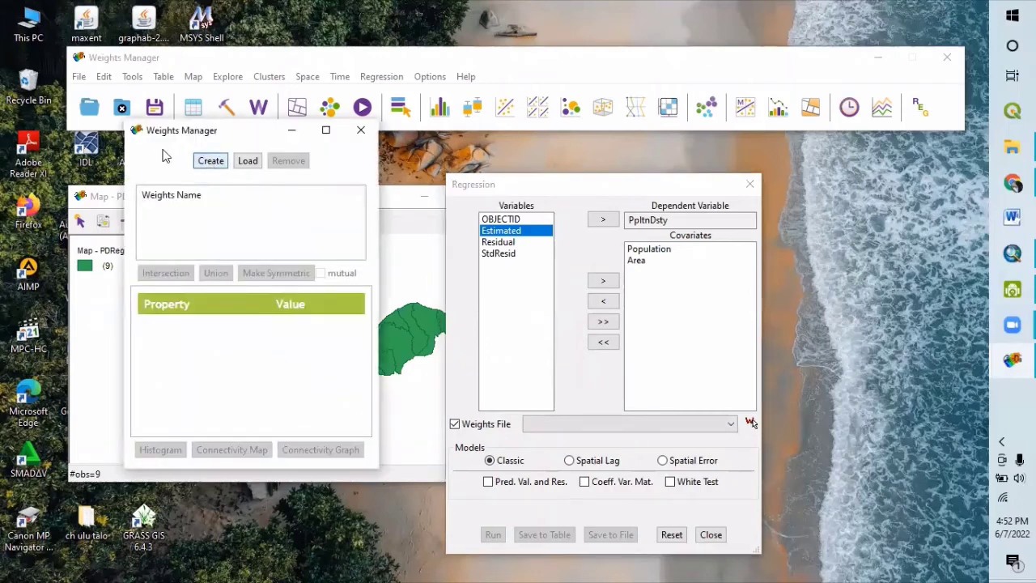
left_click(209, 161)
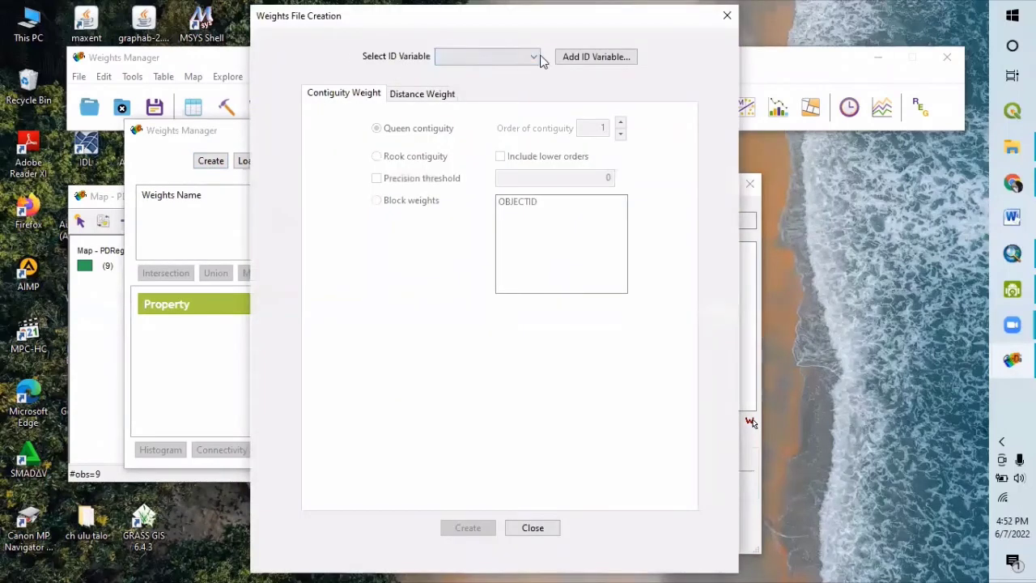
left_click(534, 58)
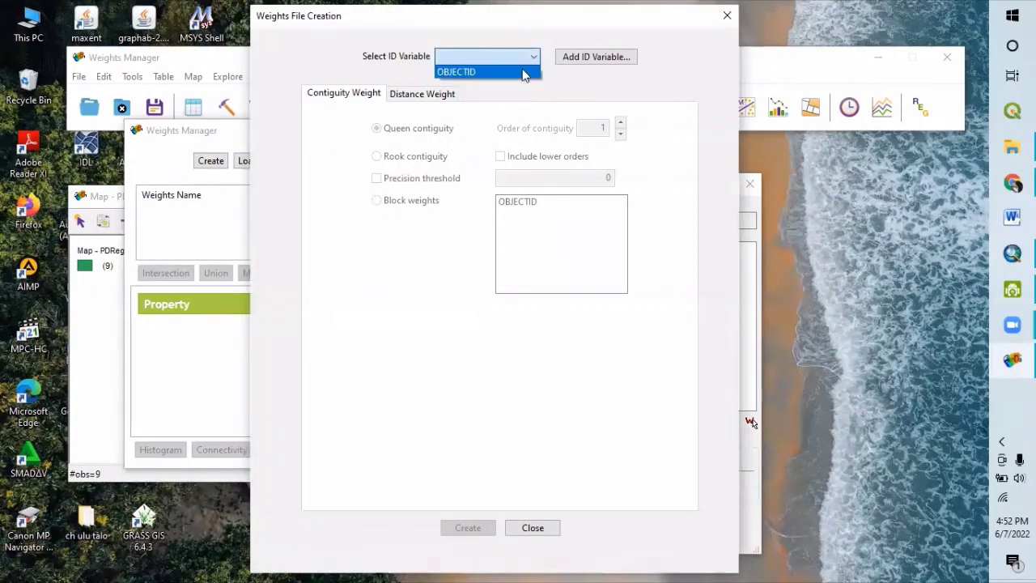
left_click(524, 72)
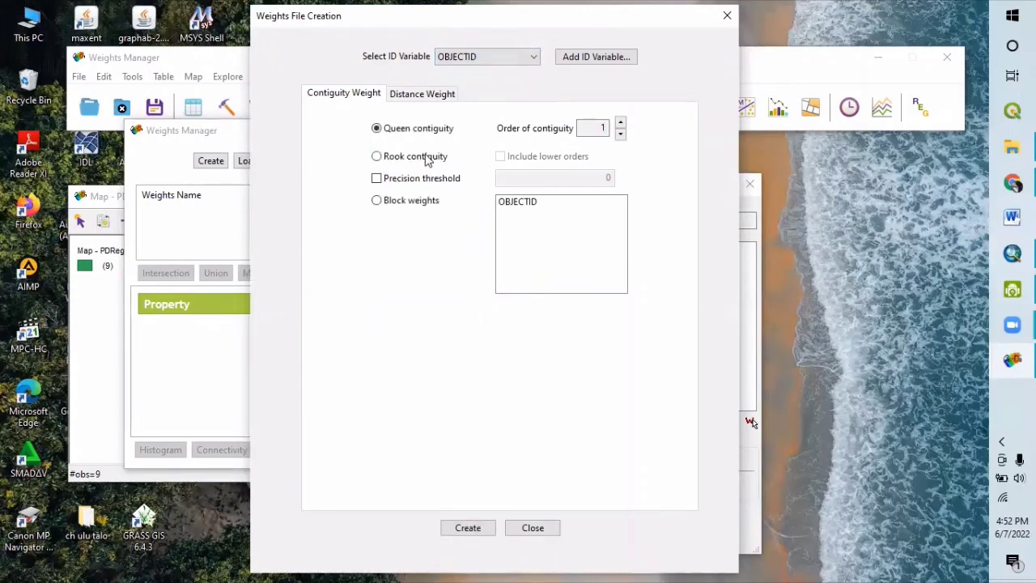
left_click(426, 160)
left_click(621, 126)
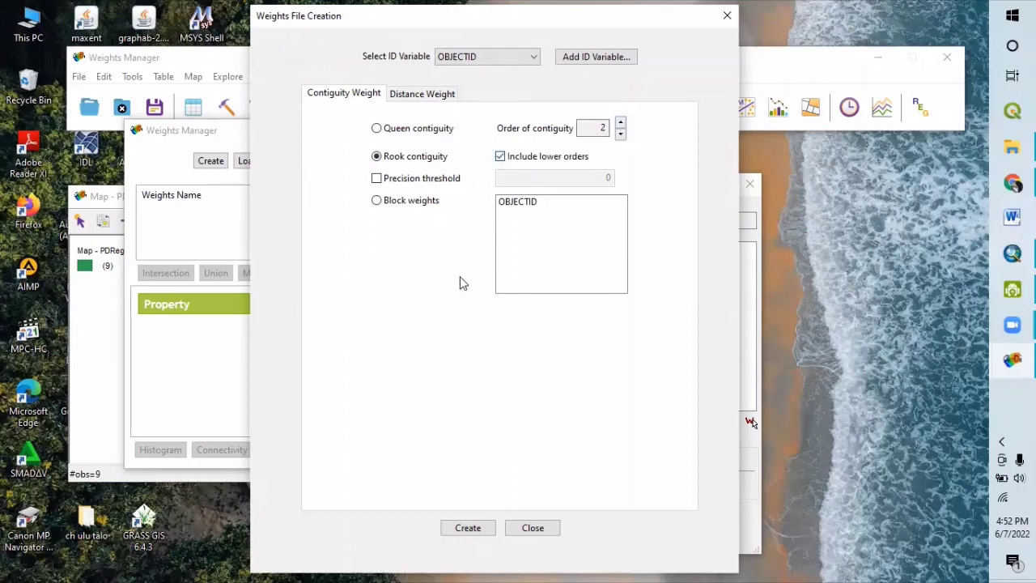
Save the weights as PDReg2021.gal, close the weights creation dialog and move the Weights Manager clear of the main toolbar.
left_click(455, 530)
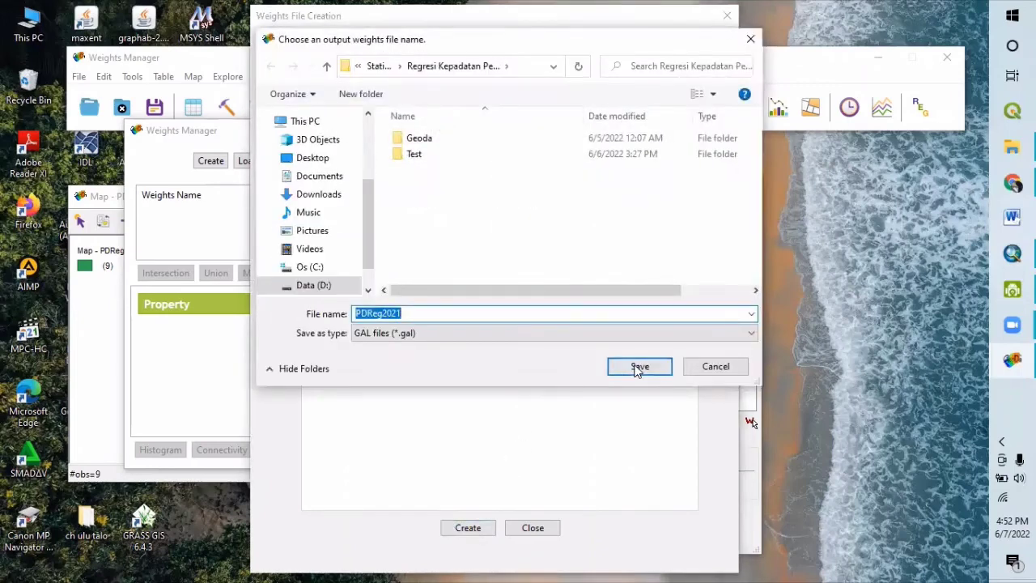
left_click(639, 367)
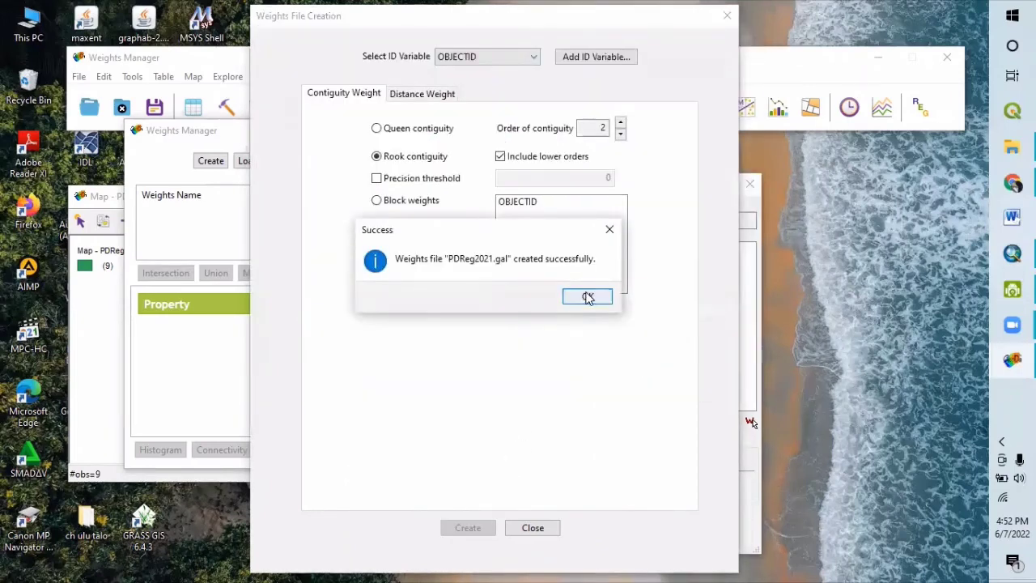
left_click(587, 297)
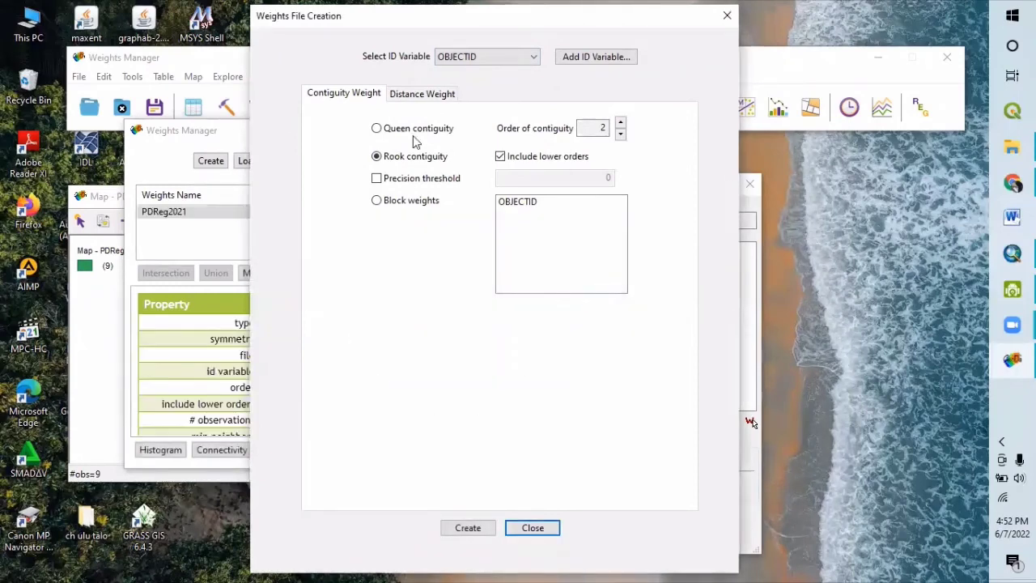
left_click_drag(327, 35, 353, 53)
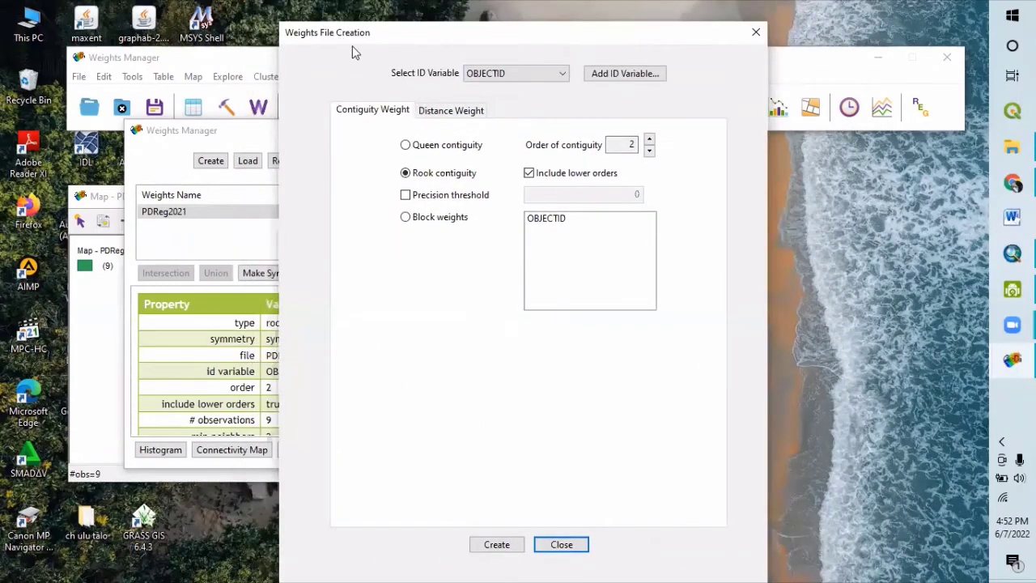
left_click(754, 35)
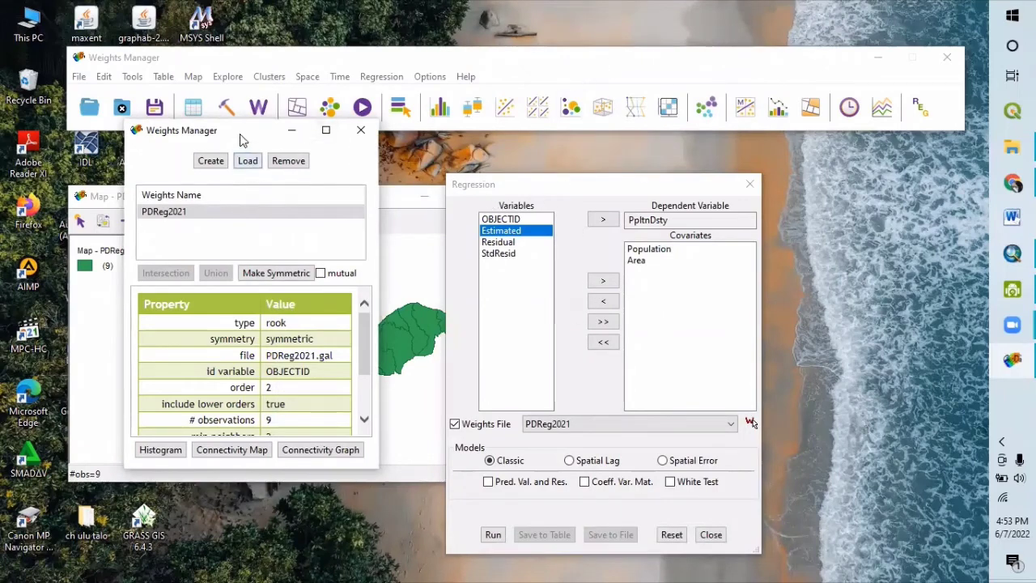
left_click_drag(243, 130, 276, 210)
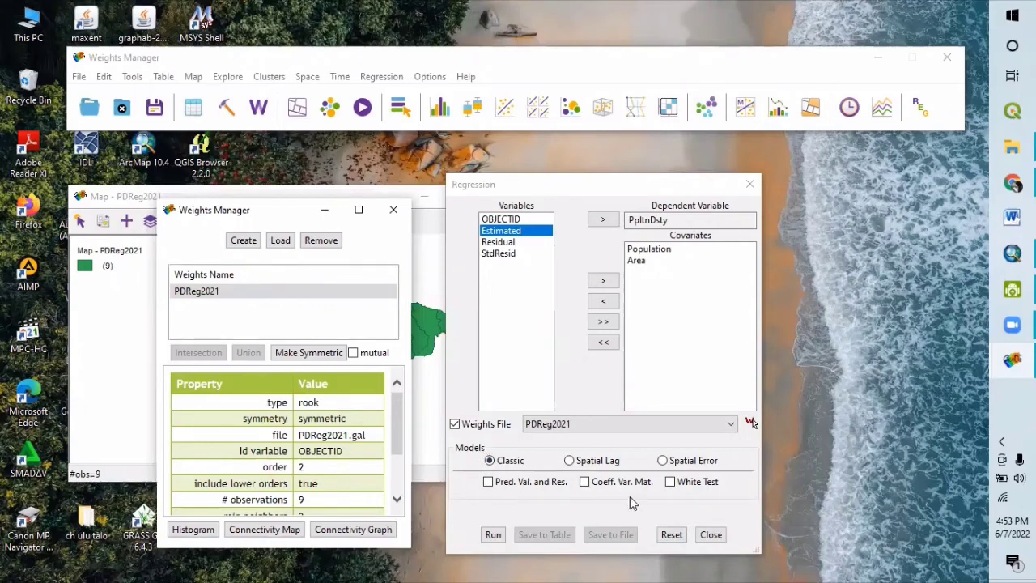
Run the classic regression with the White Test enabled, review the enlarged regression report and close it.
left_click(672, 486)
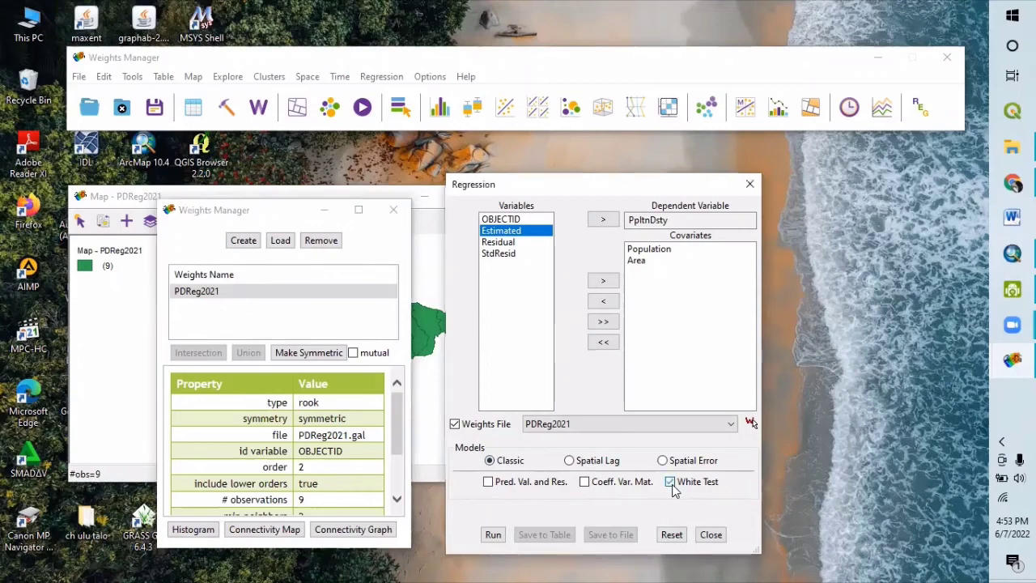
left_click(493, 534)
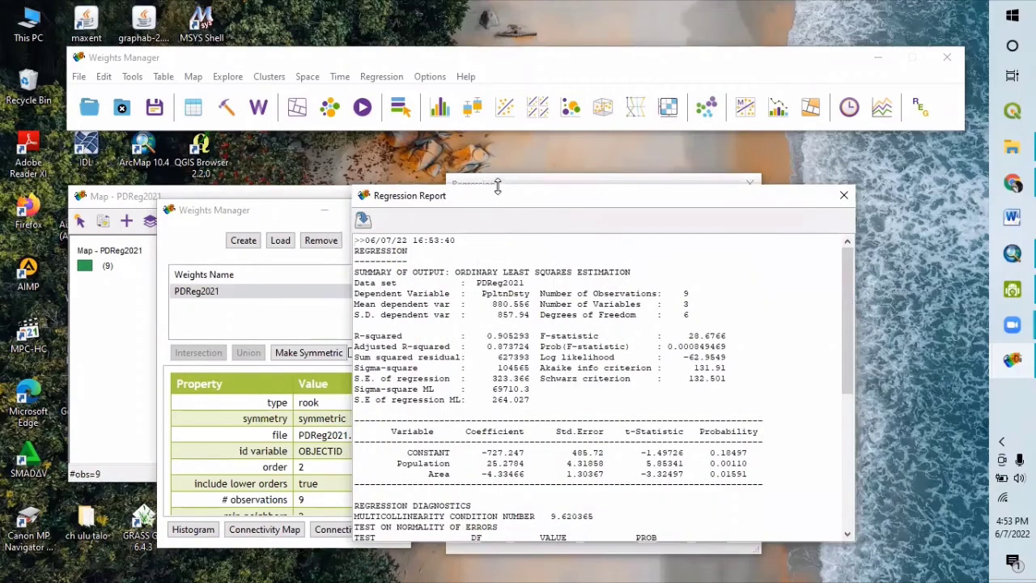
left_click_drag(498, 187, 498, 27)
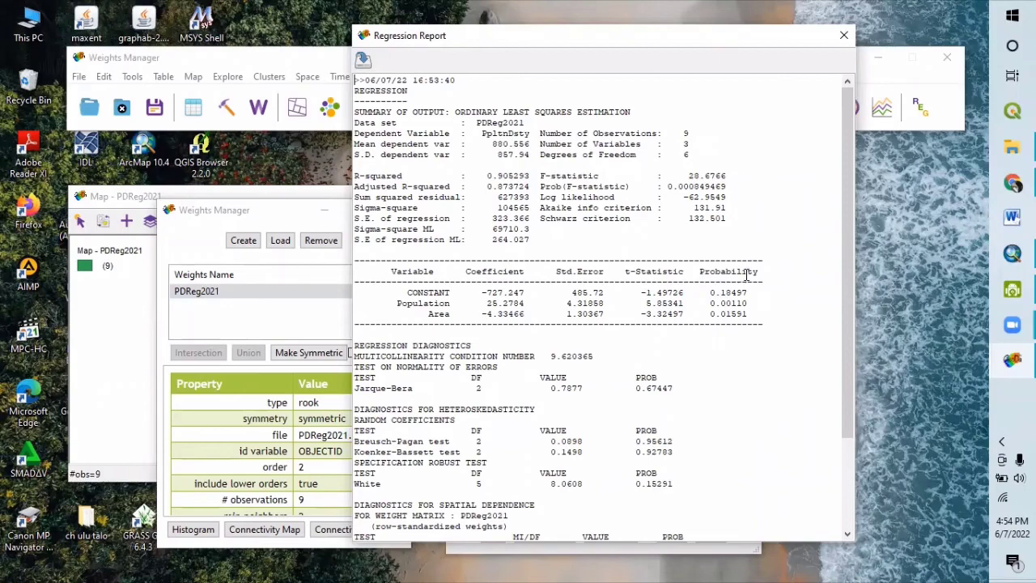
left_click(844, 36)
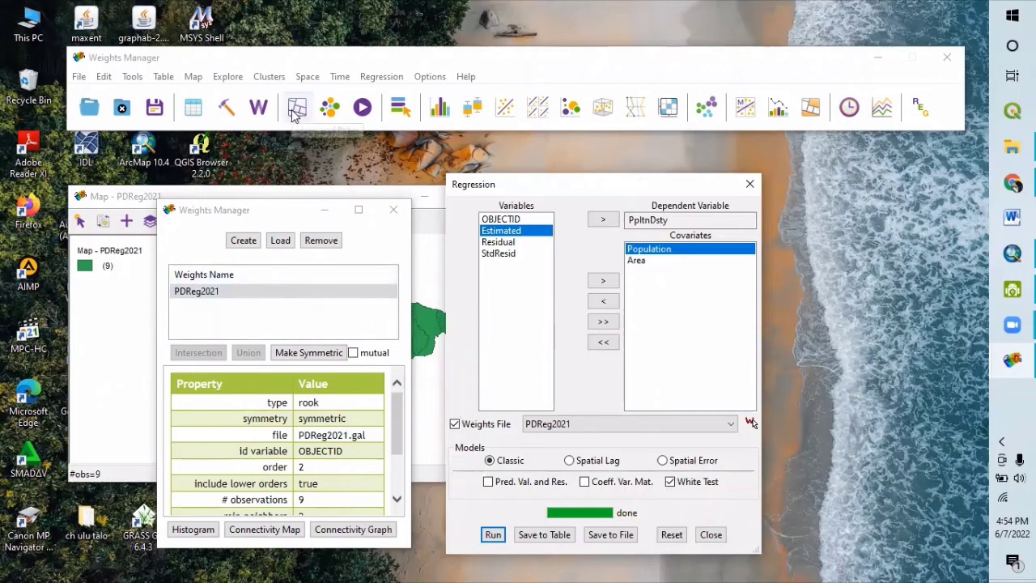
Create a standard deviation map of PpltnDsty and close it.
left_click(194, 76)
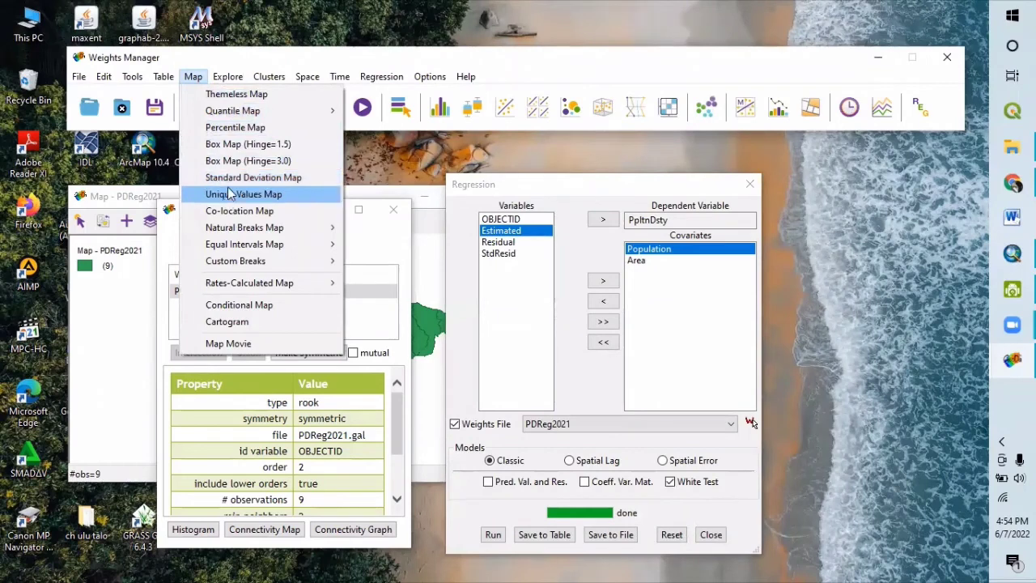
left_click(256, 178)
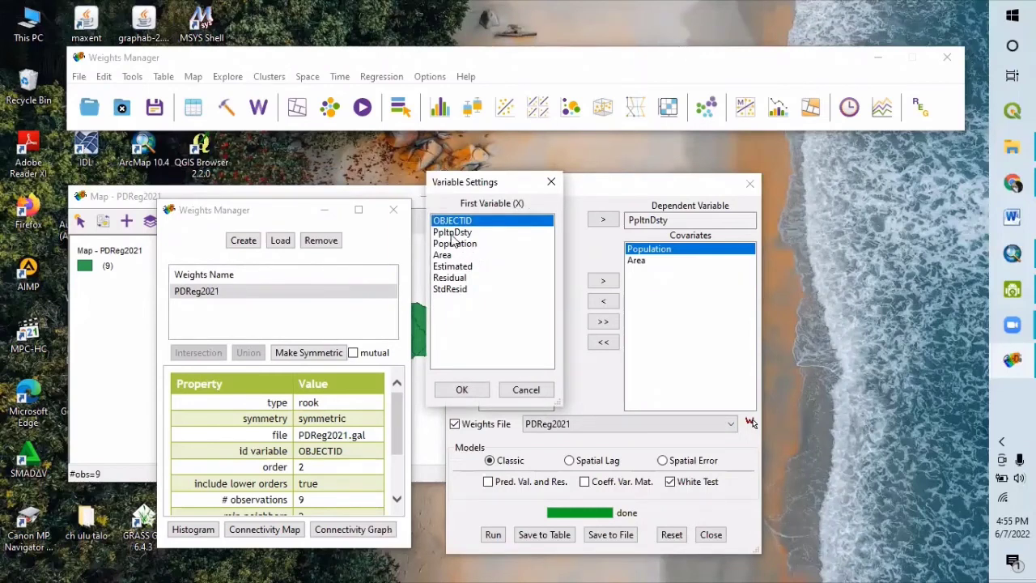
left_click(453, 233)
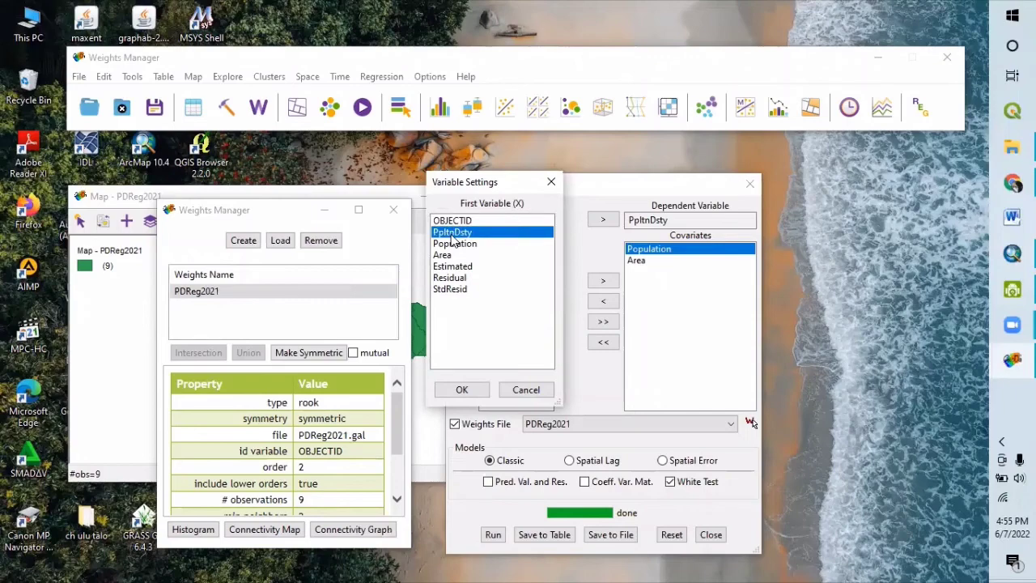
left_click(468, 395)
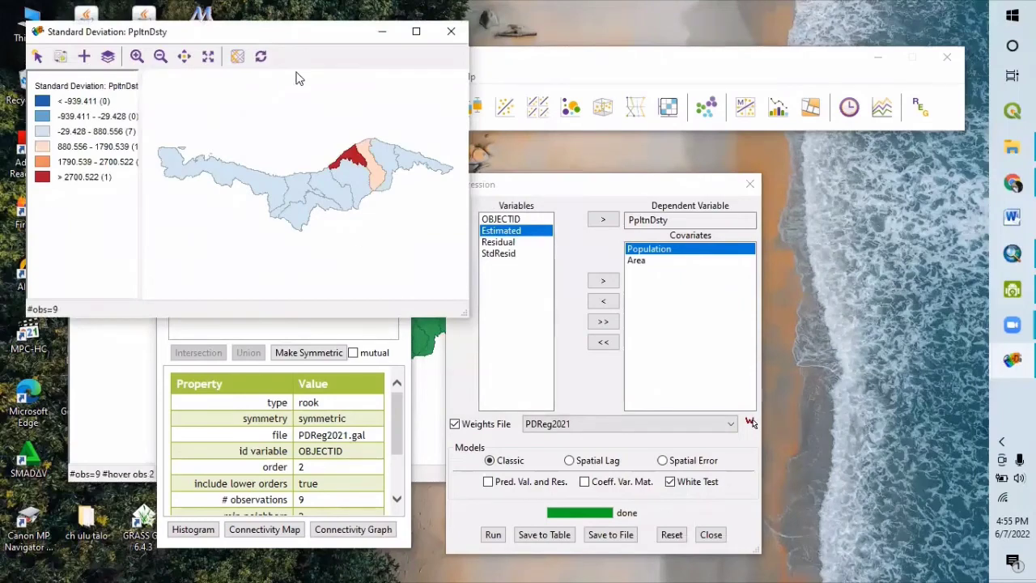
left_click(453, 32)
Create a standard deviation map of the StdResid variable.
left_click(193, 78)
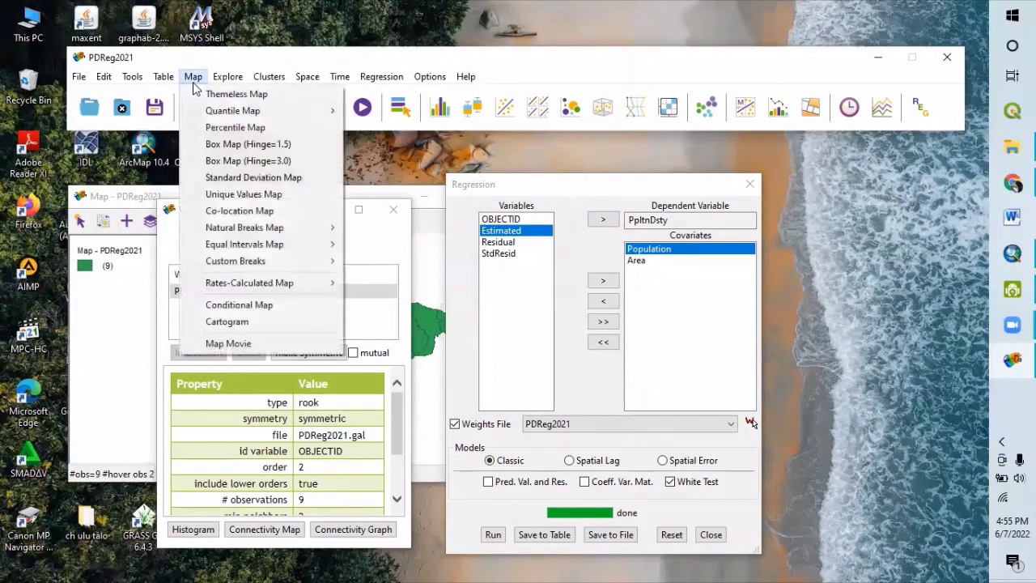
left_click(227, 178)
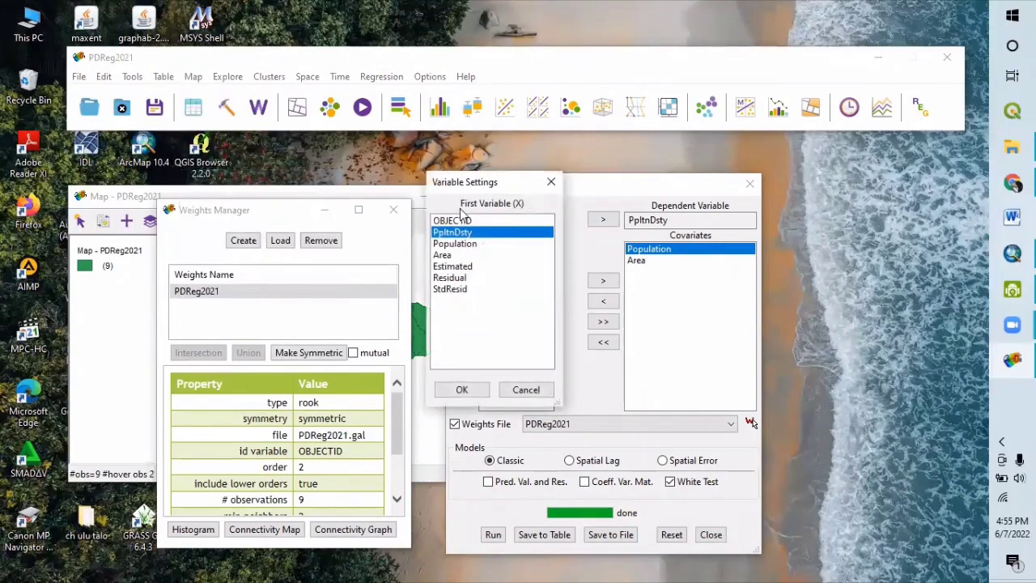
left_click(451, 290)
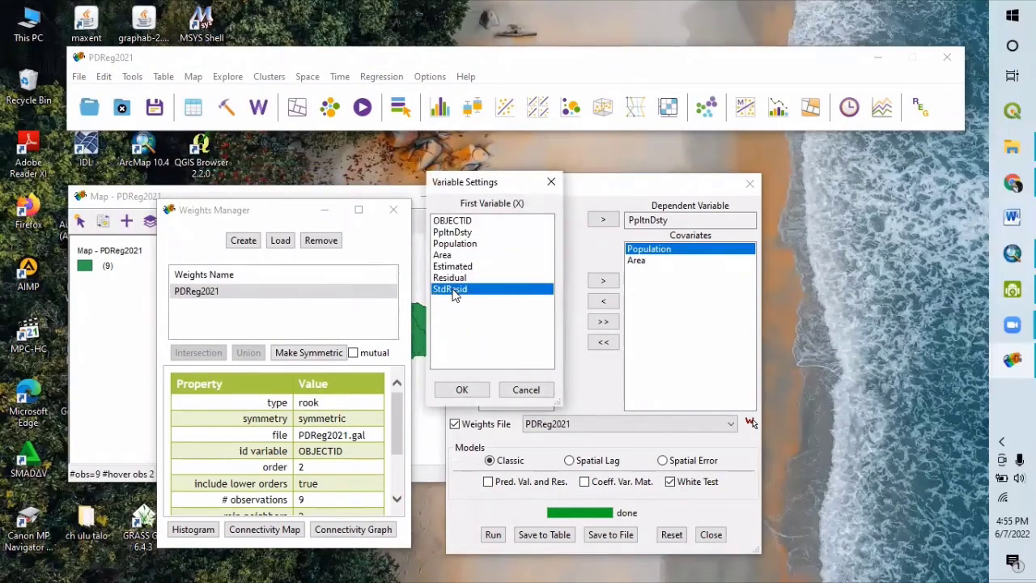
left_click(463, 390)
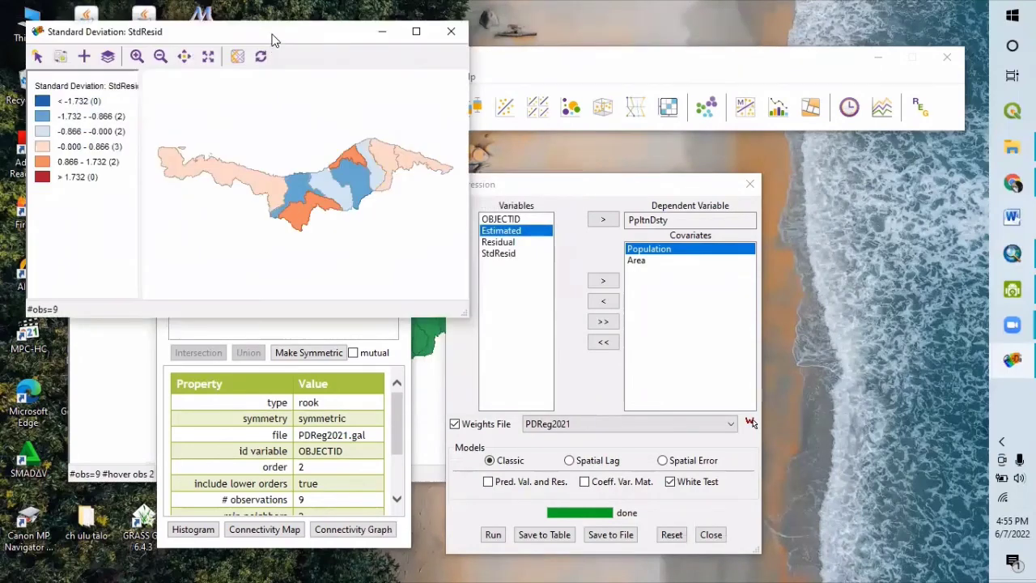
Move and widen the StdResid map window, maximize it, and bring up the ArcMap window preview for comparison.
left_click_drag(273, 37, 279, 42)
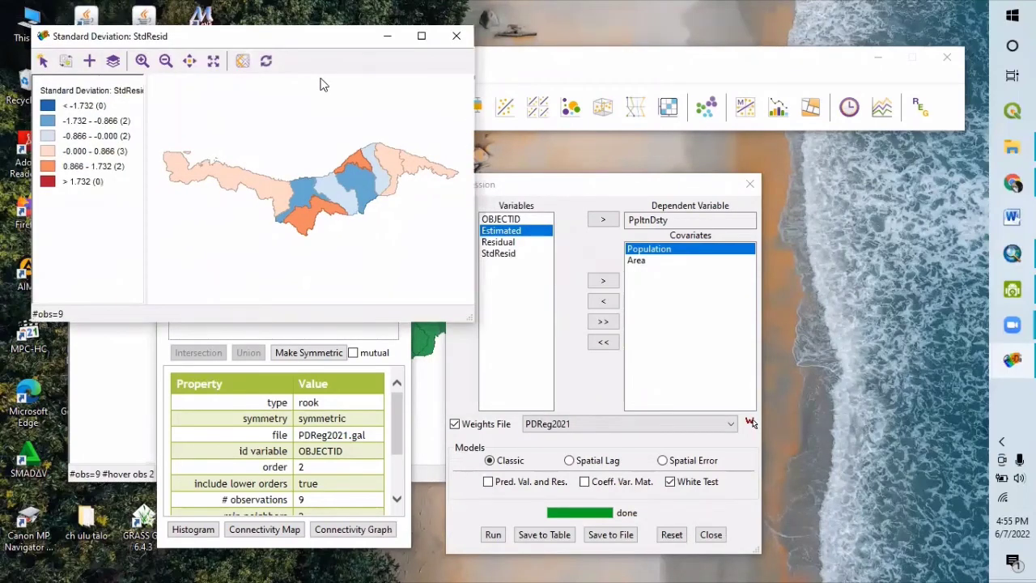
left_click_drag(322, 85, 560, 207)
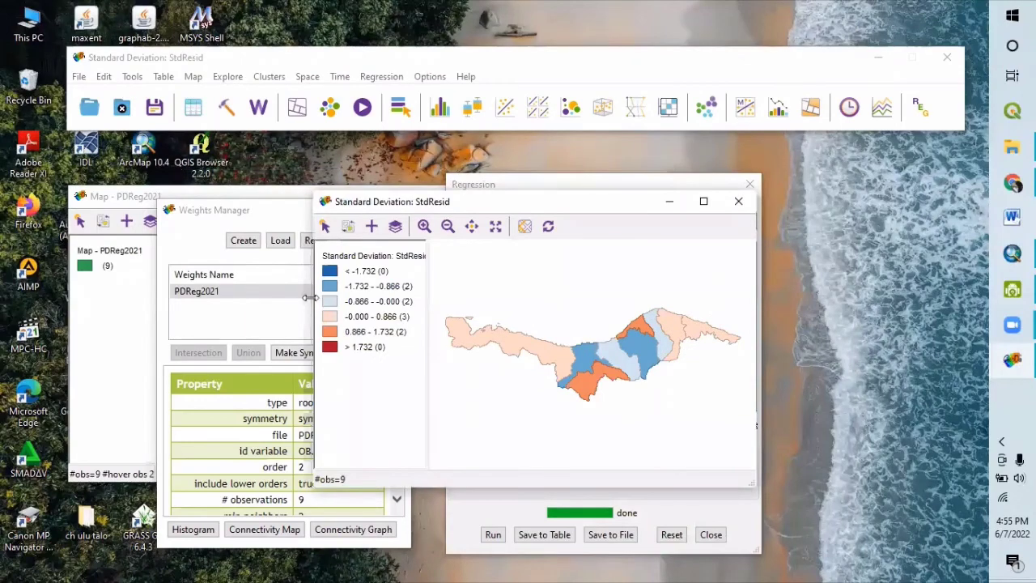
left_click_drag(311, 298, 276, 298)
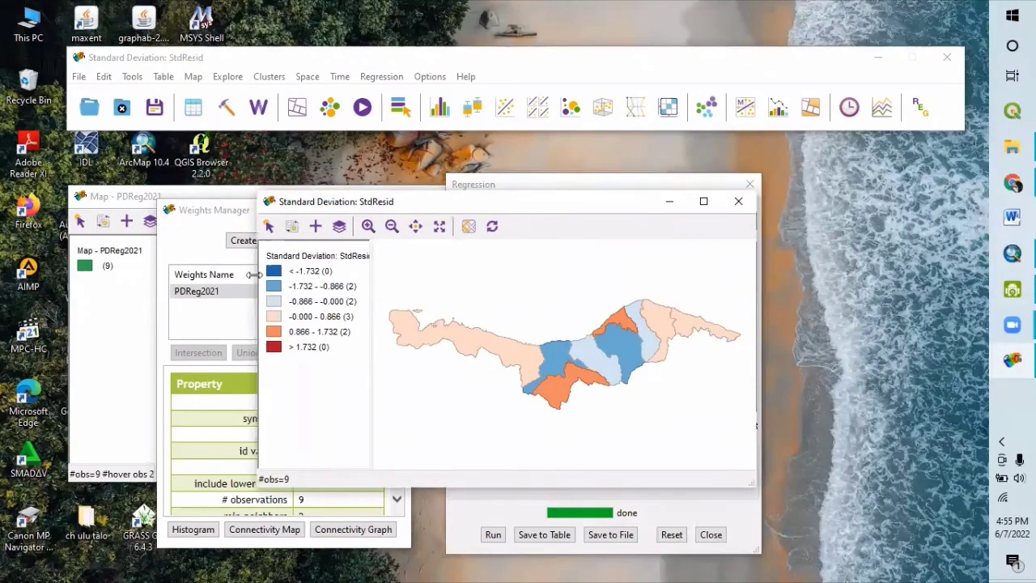
left_click(704, 200)
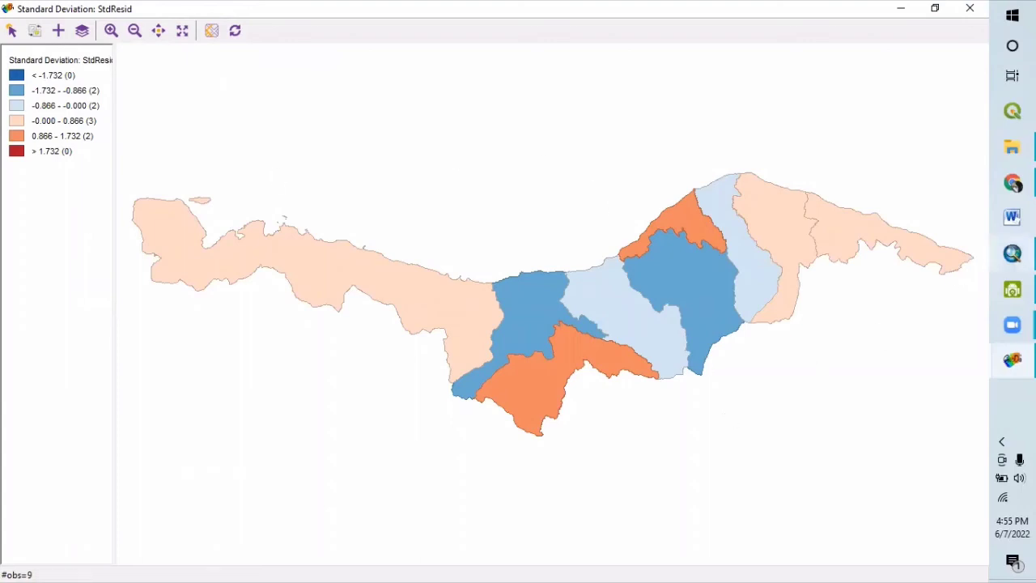
mouse_move(1012, 259)
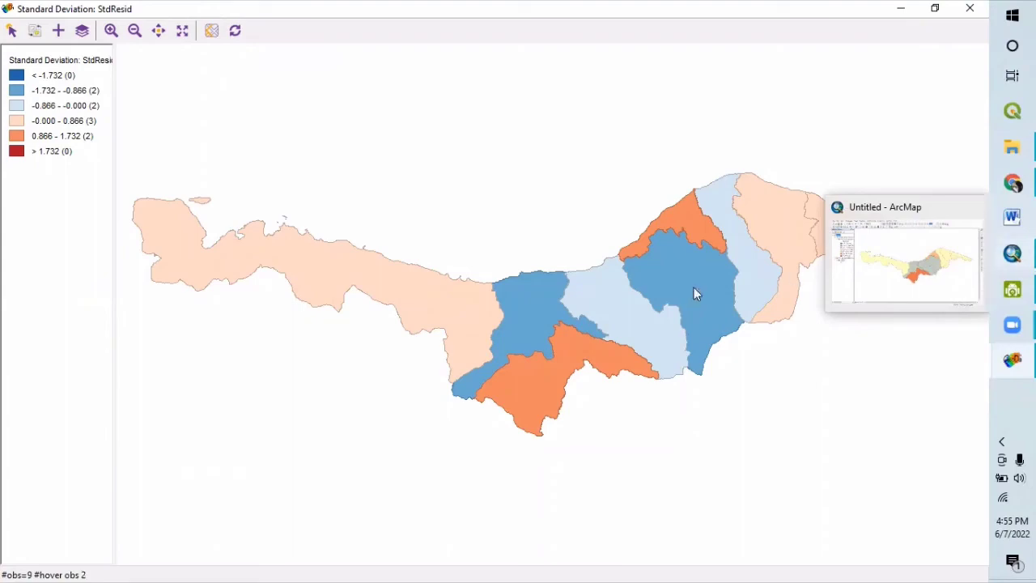
Restore the StdResid map window, create a scatter plot with Estimated as X and Residual as Y, and reposition the plot.
left_click(935, 9)
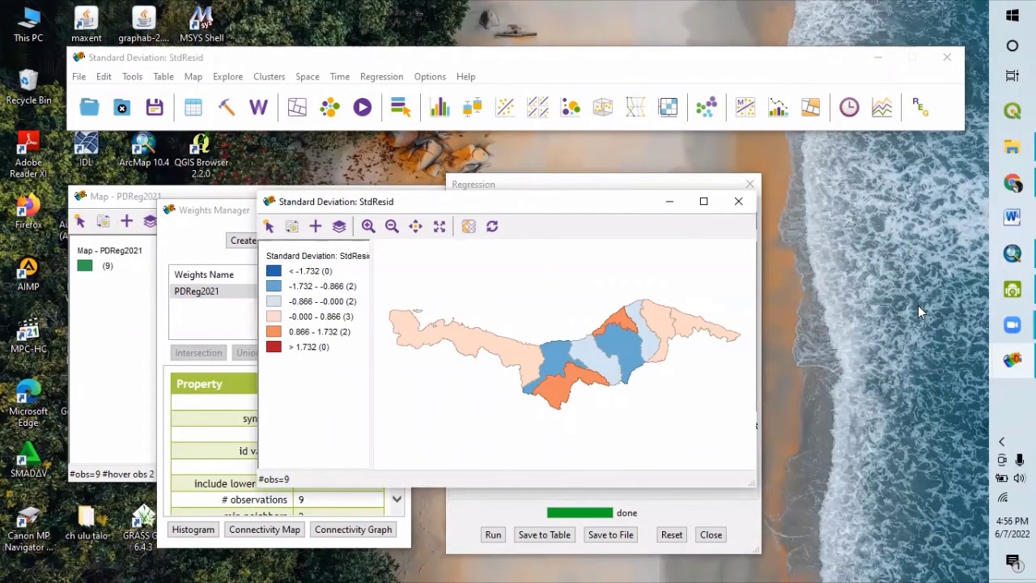
left_click(497, 109)
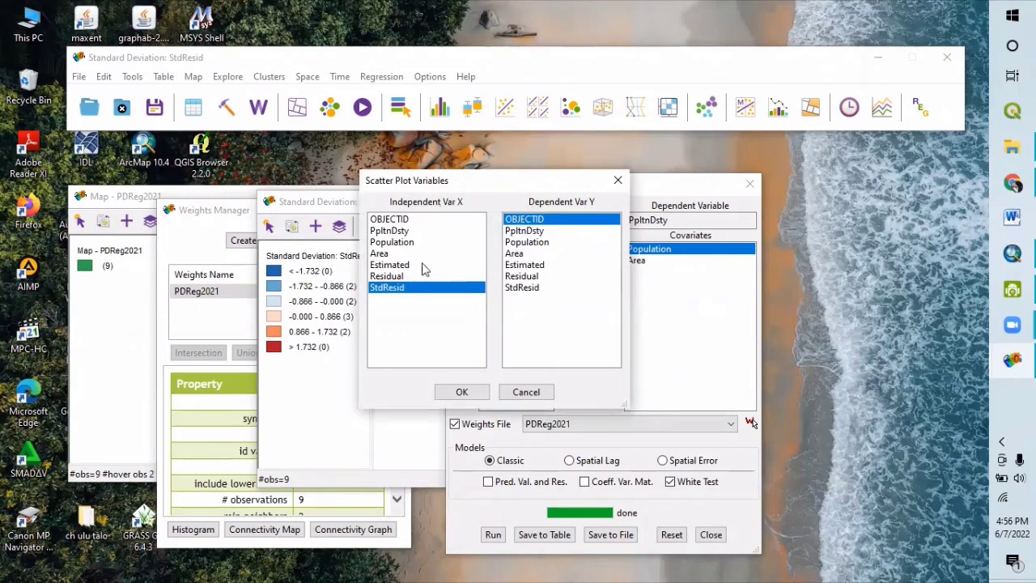
left_click(397, 267)
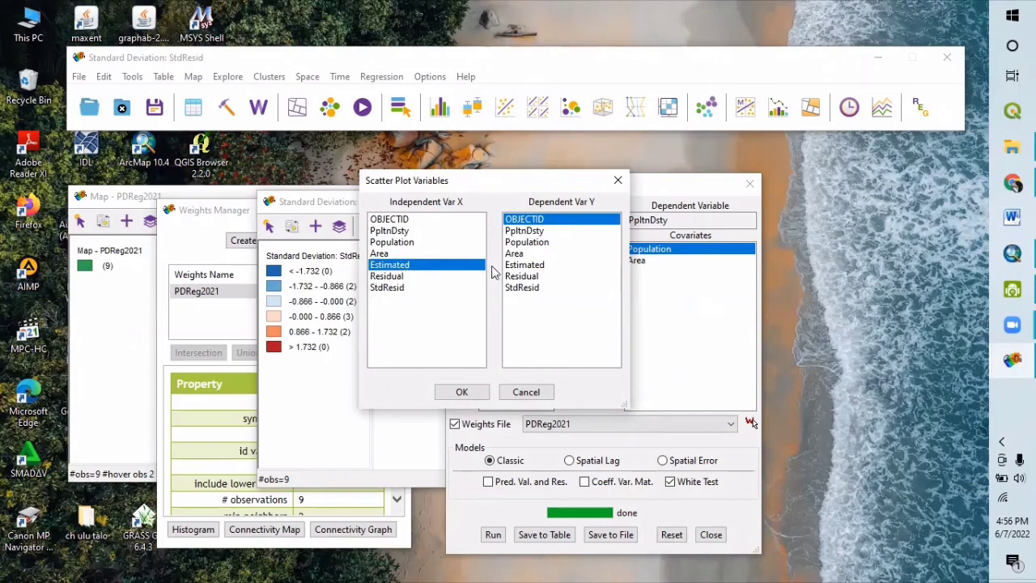
left_click(519, 276)
left_click(461, 392)
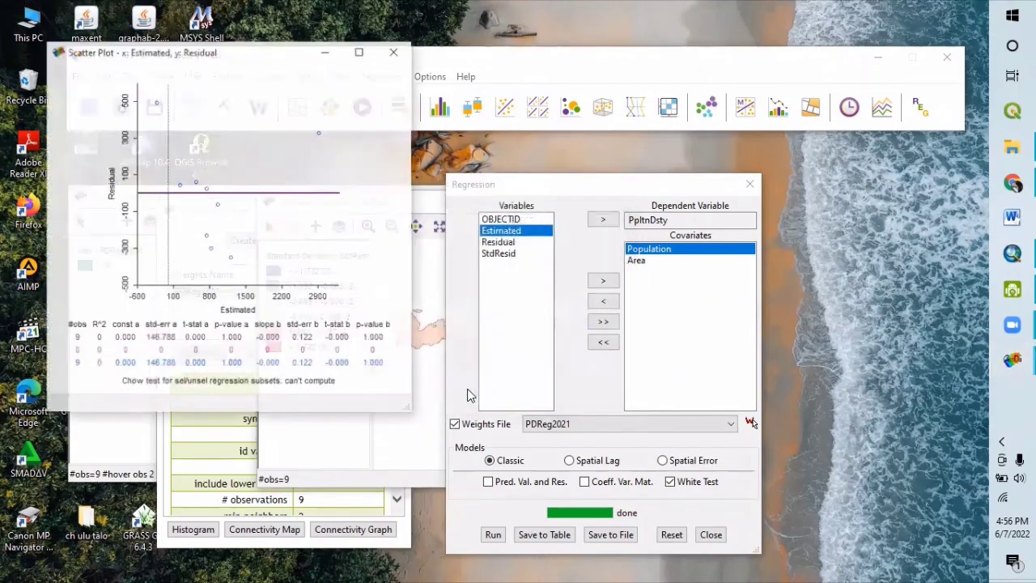
left_click_drag(261, 61, 577, 120)
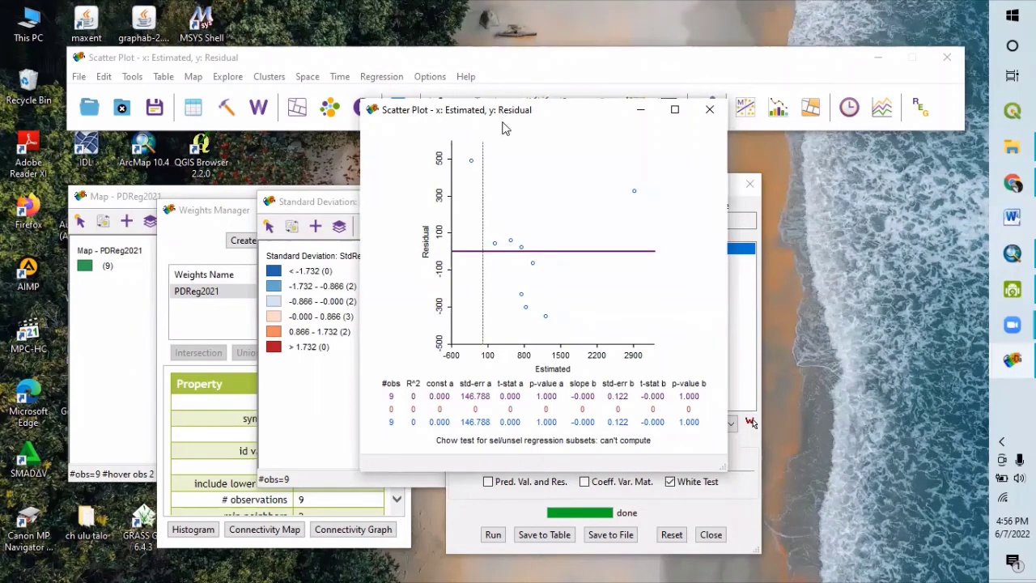
left_click_drag(502, 128, 411, 205)
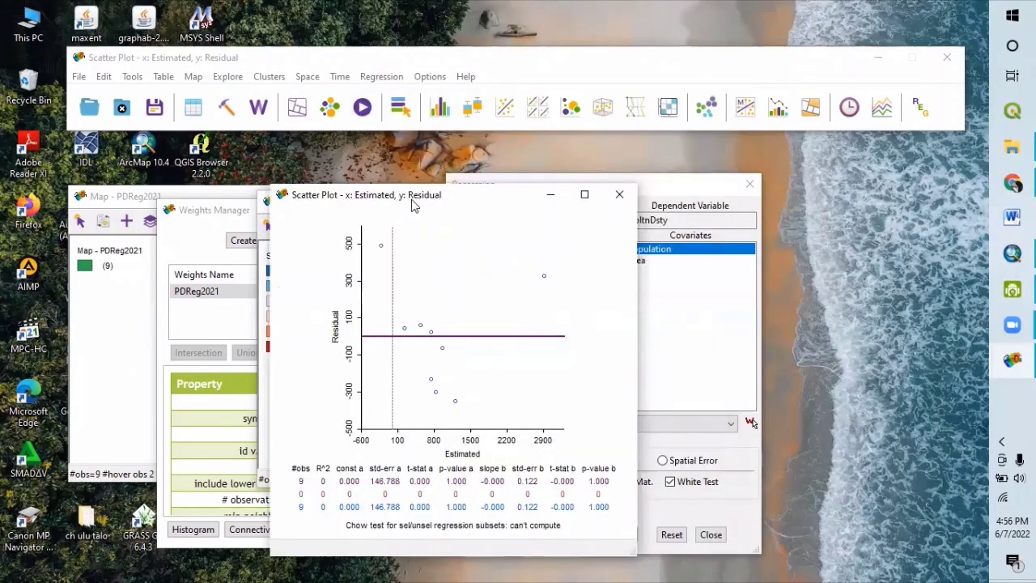
mouse_move(1012, 254)
Run Univariate Local Moran's I on StdResid with the PDReg2021 weights, opening both the significance map and the cluster map.
left_click(807, 116)
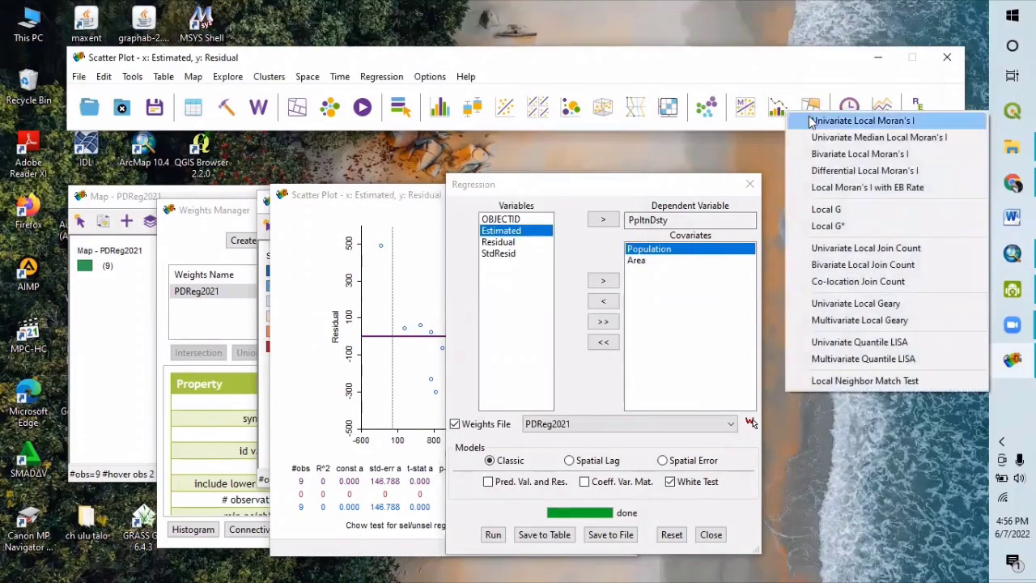
left_click(858, 122)
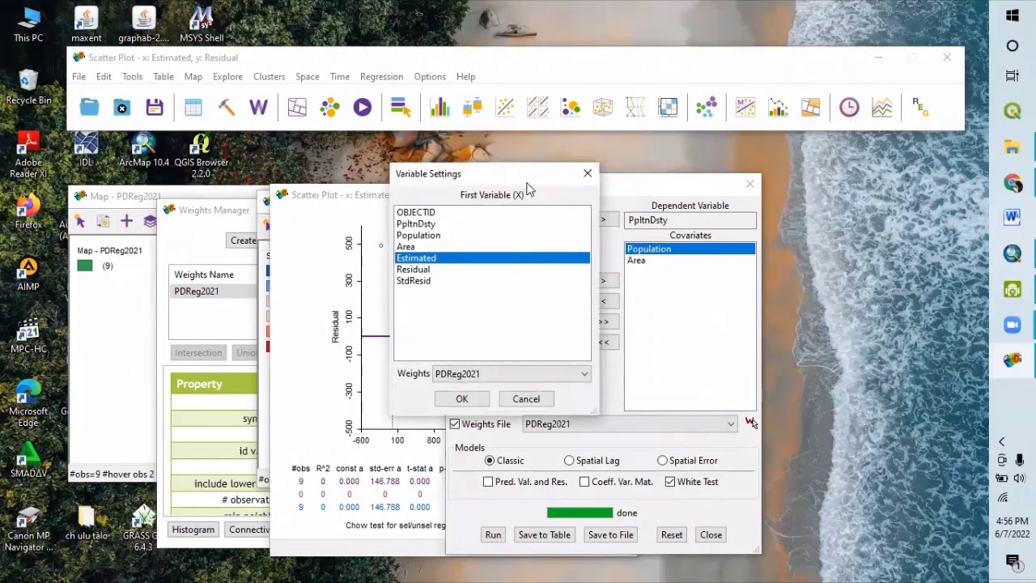
left_click_drag(527, 188, 595, 233)
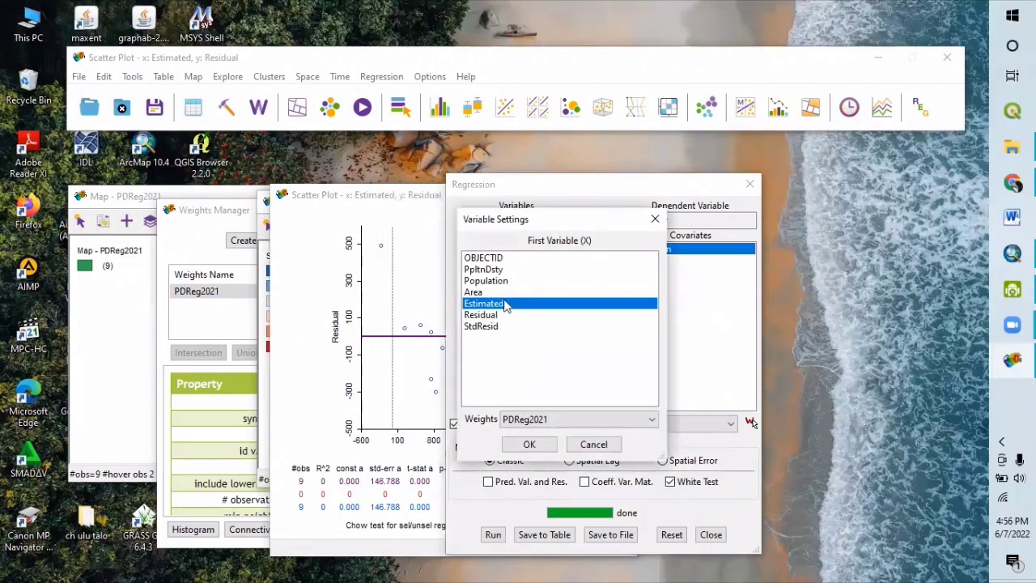
left_click(484, 330)
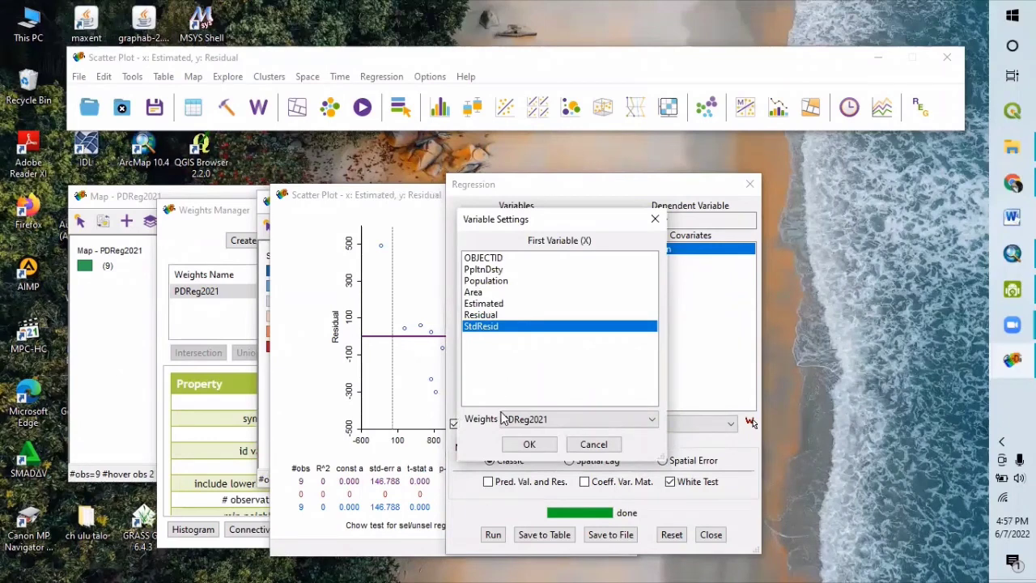
left_click(528, 444)
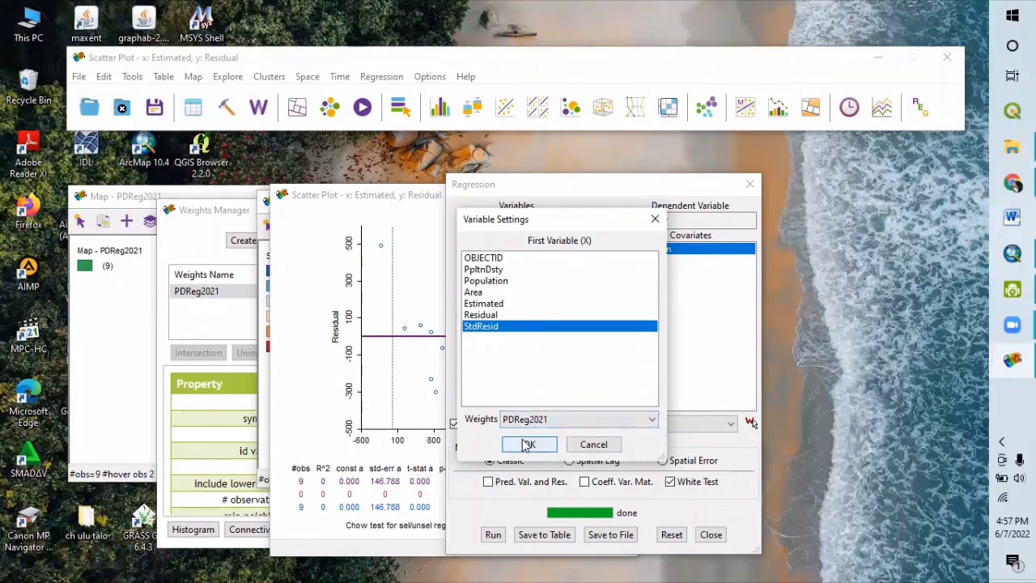
left_click(528, 444)
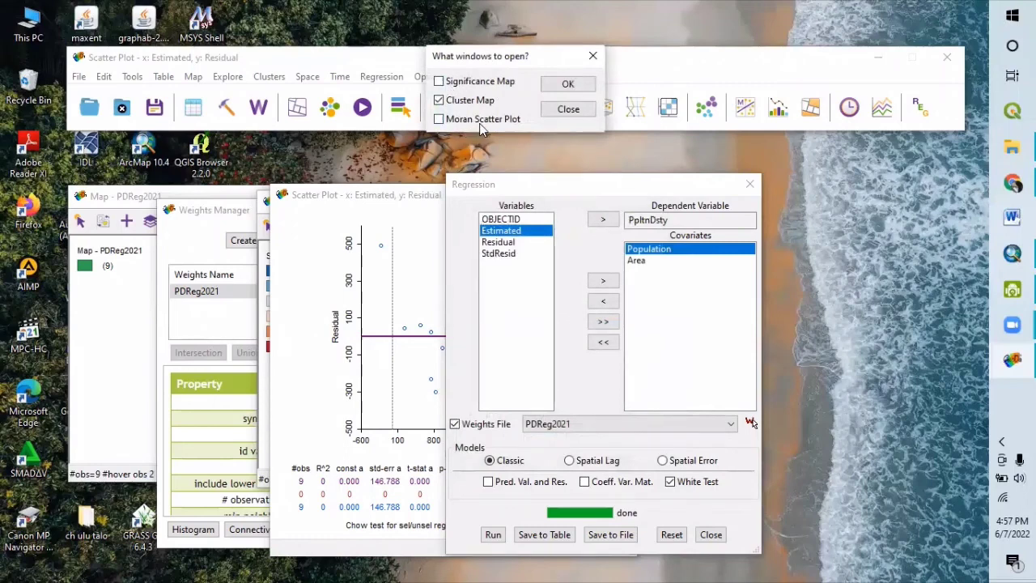
left_click(439, 83)
left_click(569, 86)
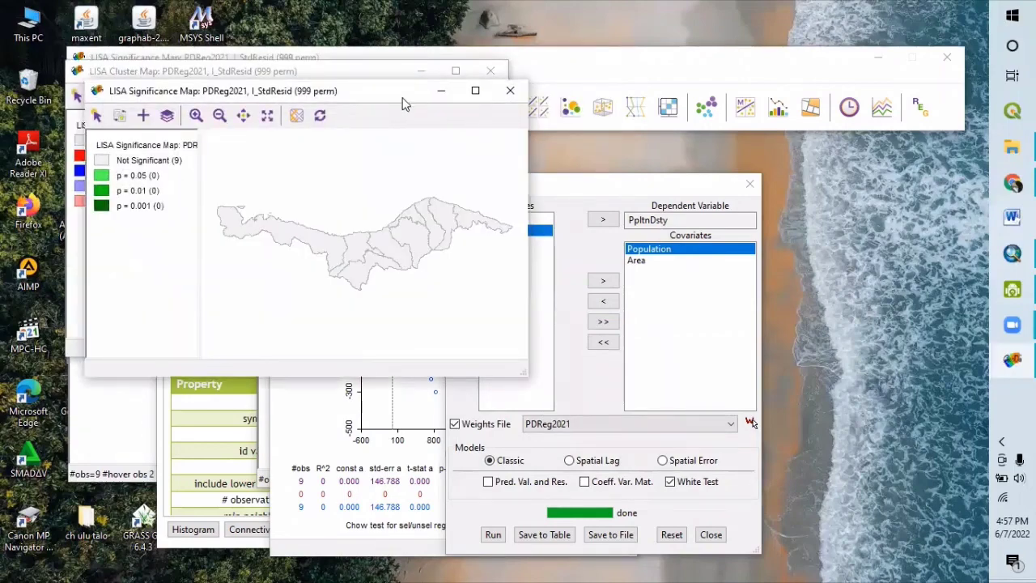
Move the LISA significance map clear of the cluster map, examine both maps, and close them.
left_click_drag(402, 98, 789, 249)
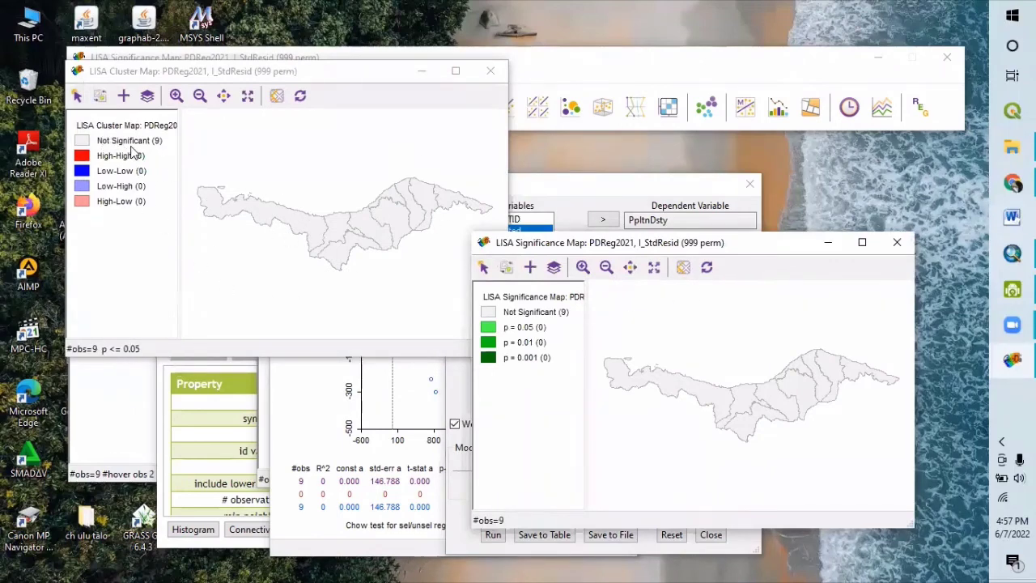
left_click(897, 242)
left_click(491, 73)
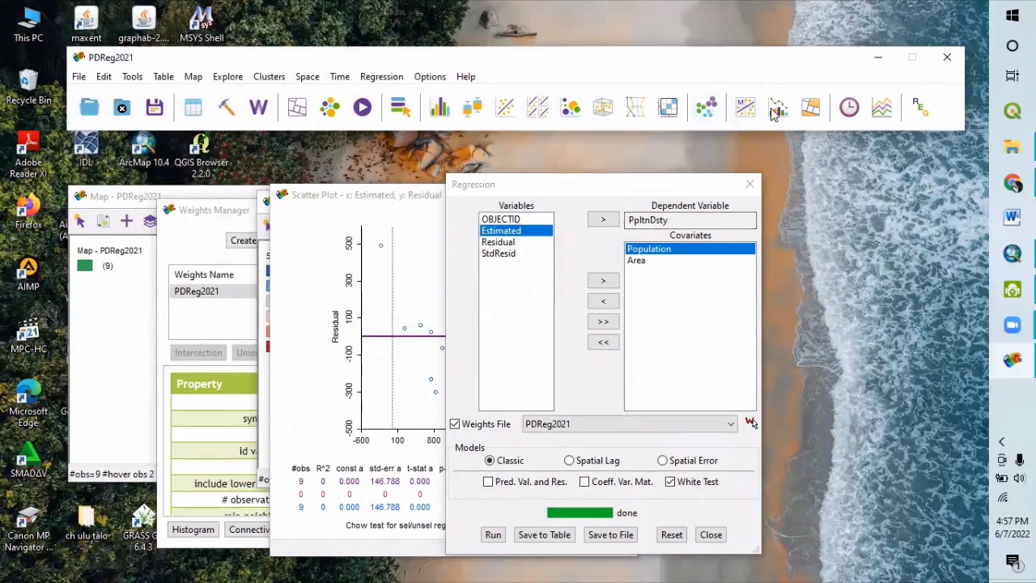
Rerun Univariate Local Moran's I on StdResid with the PDReg2021 weights, again opening the significance and cluster maps.
left_click(811, 107)
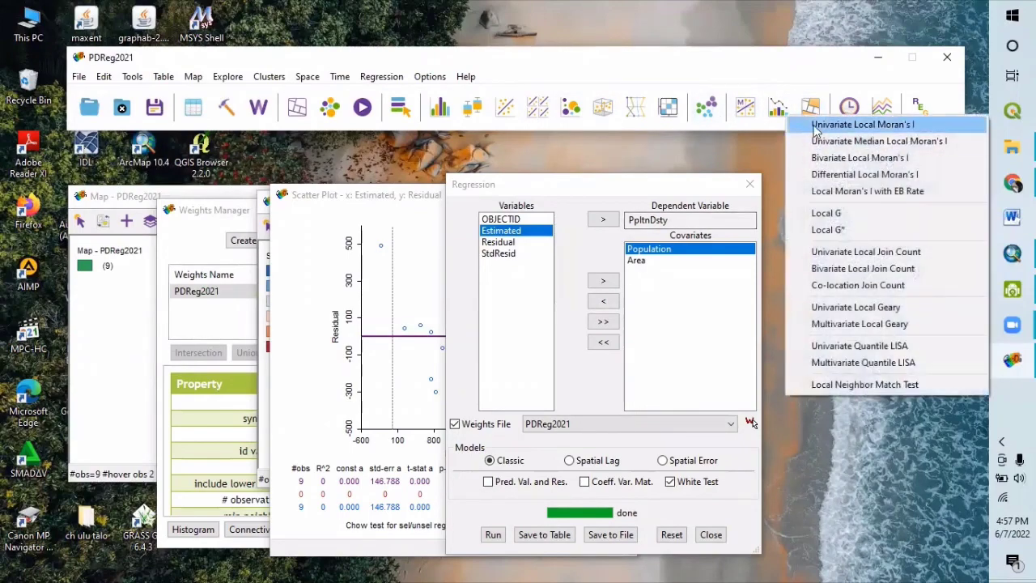
left_click(820, 124)
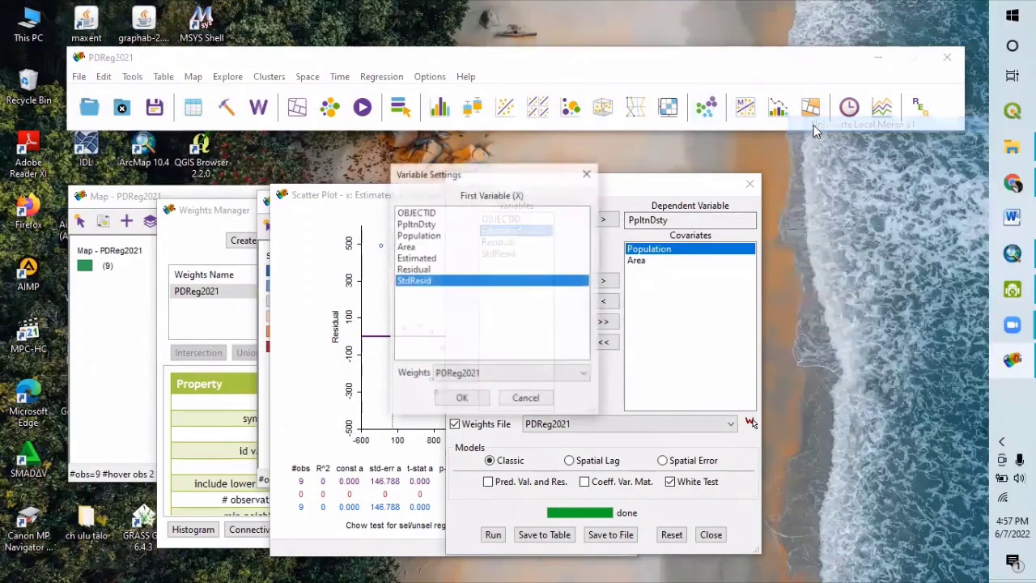
left_click(463, 397)
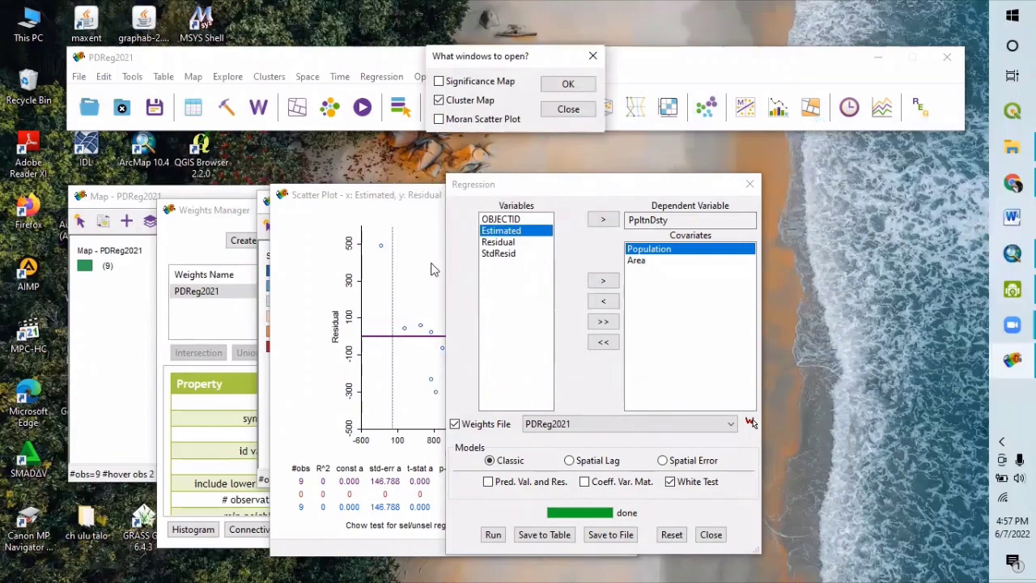
left_click(440, 83)
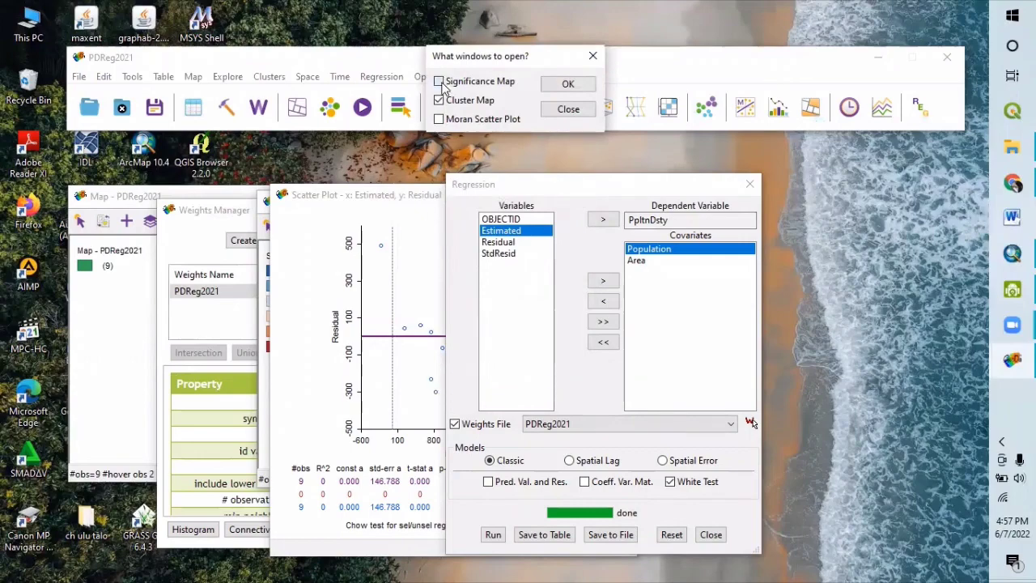
left_click(558, 85)
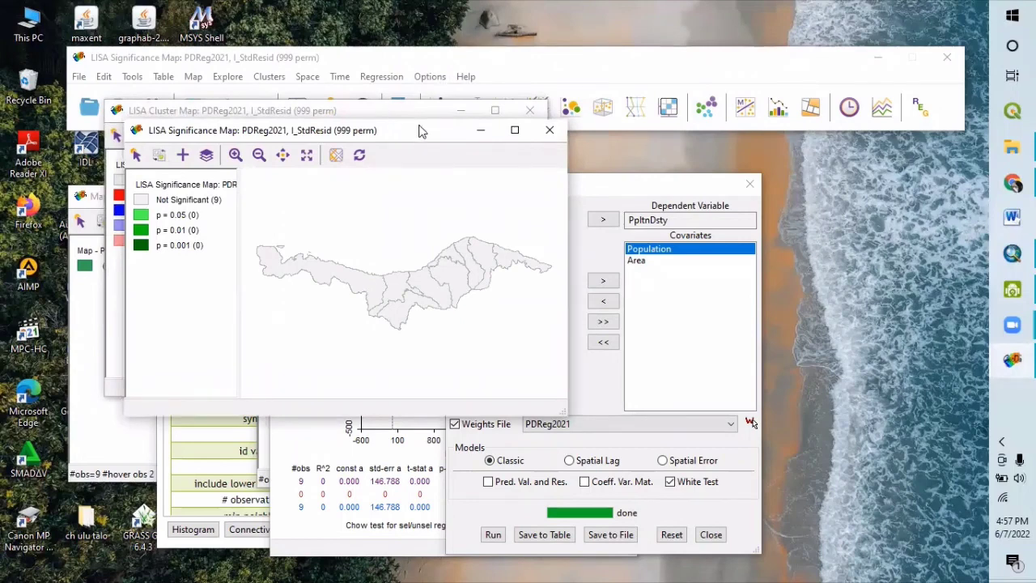
Shift the new significance map to reveal the cluster map's legend, review the two LISA maps, and close both.
left_click_drag(420, 132, 566, 193)
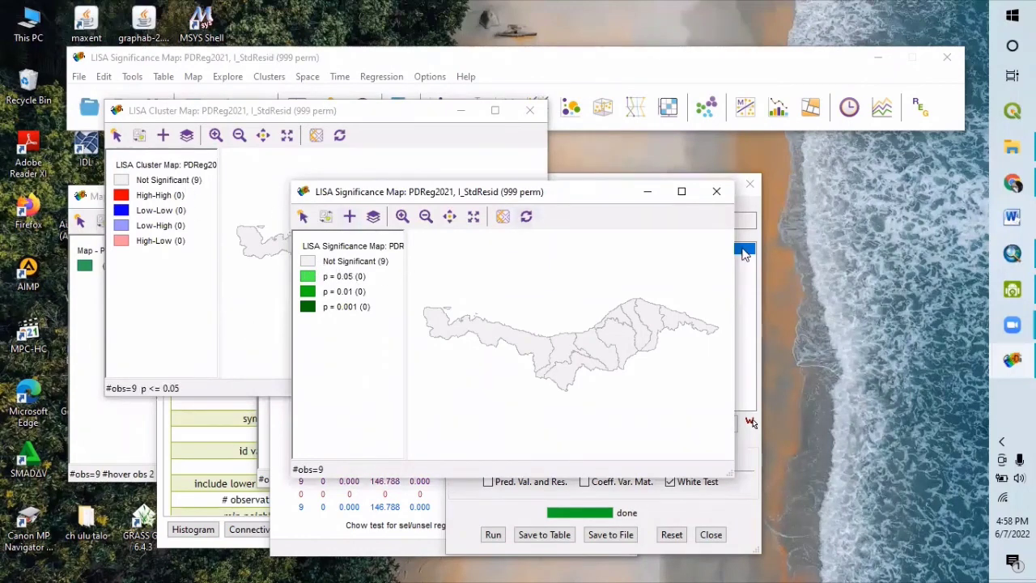
left_click(721, 203)
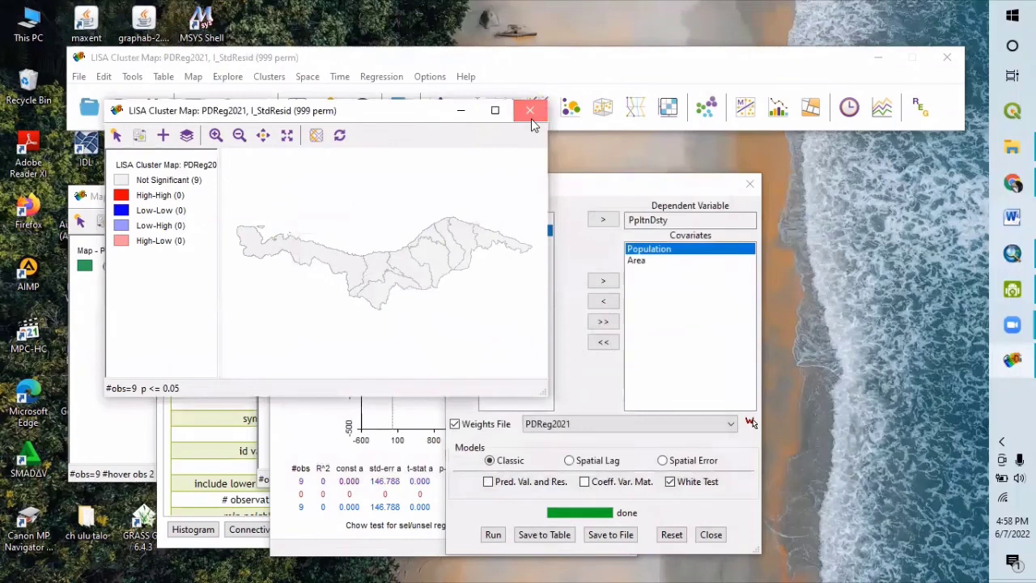
left_click(531, 117)
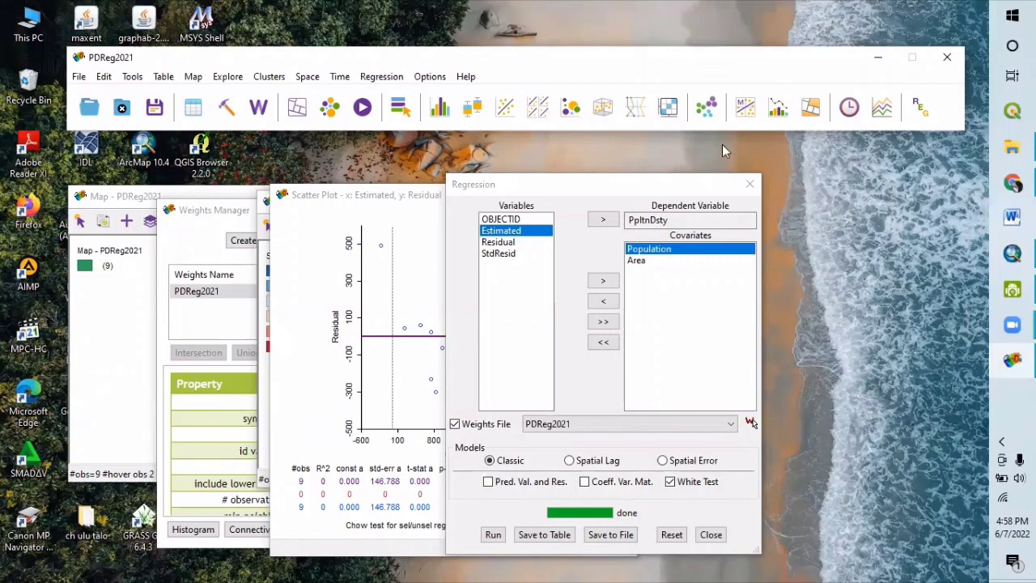
left_click(808, 67)
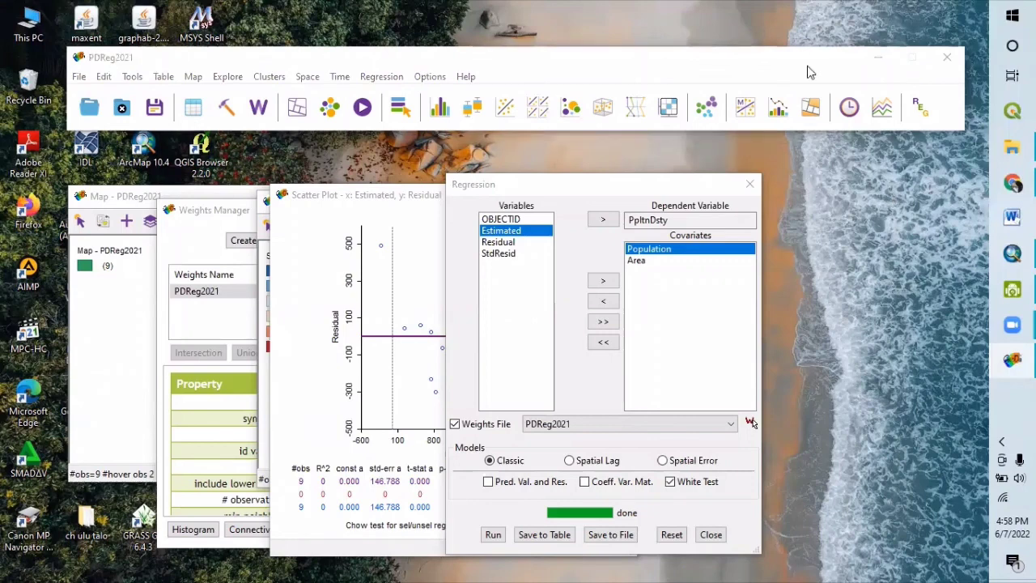